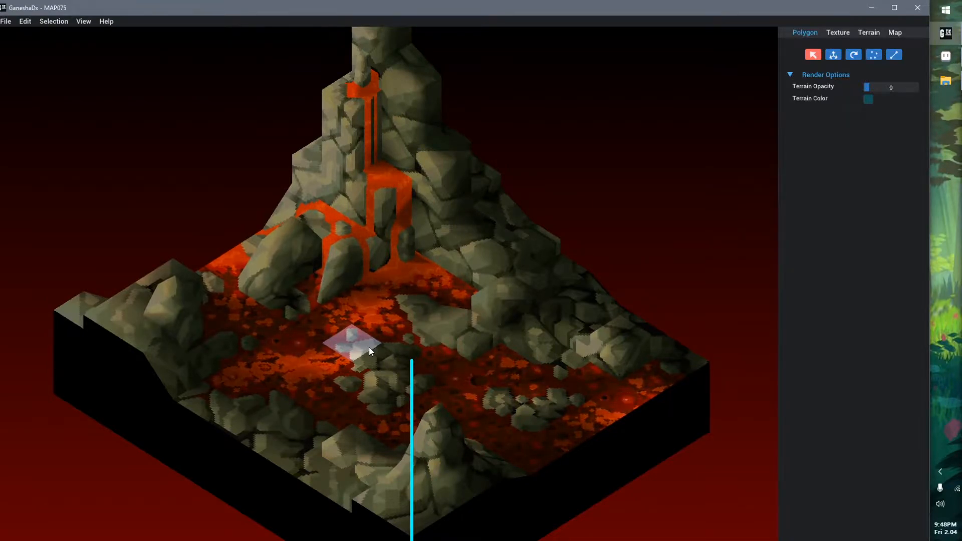
Check the MAP075 files in the TextureTutorial folder in File Explorer and return to GaneshaDx
right_click_drag(412, 296, 450, 279)
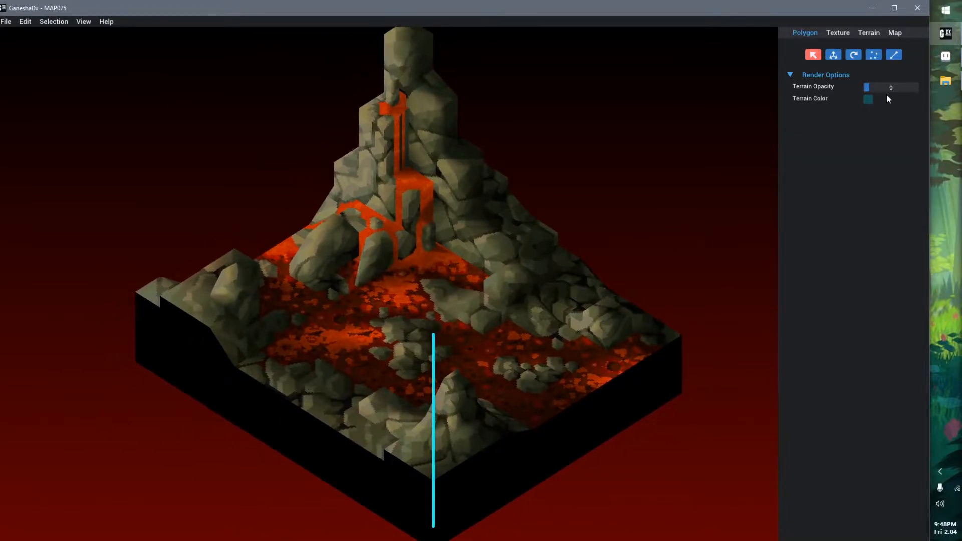
left_click(945, 80)
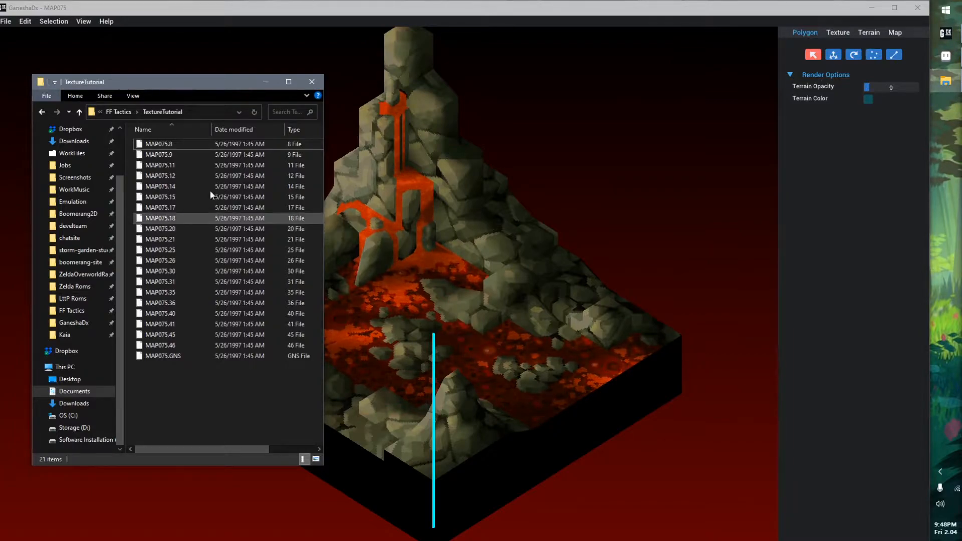
left_click(551, 131)
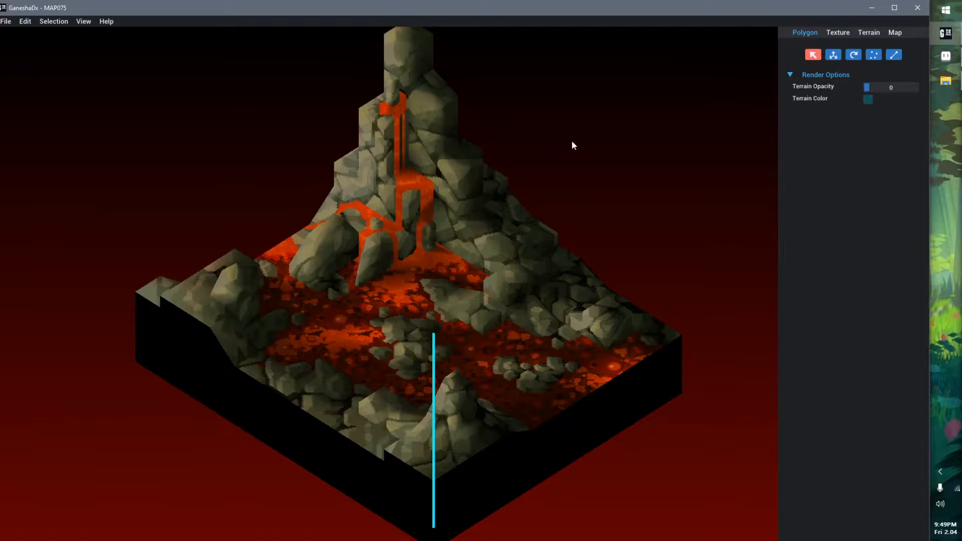
Open the map's texture view and select several rock and lava polygons to examine where their UVs lie on the texture pages
left_click(844, 35)
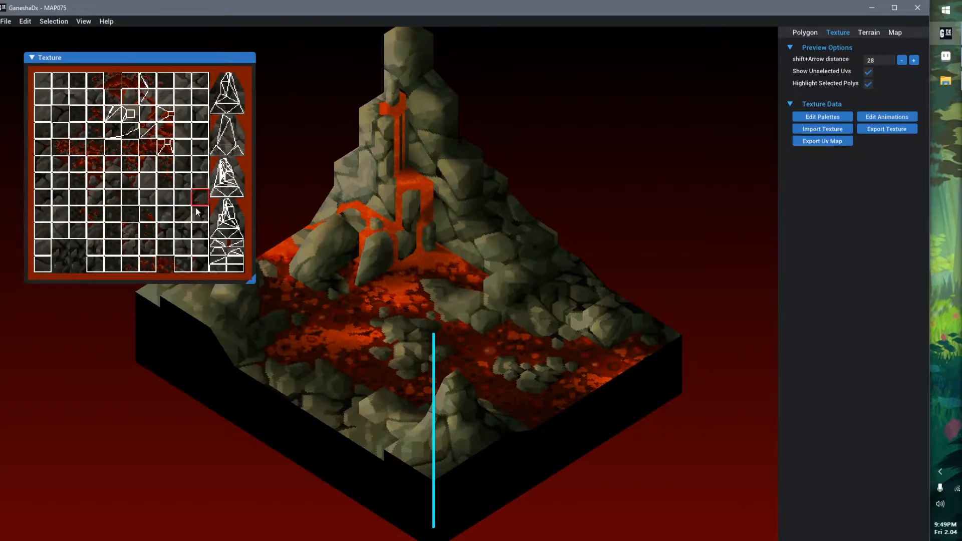
left_click(465, 301)
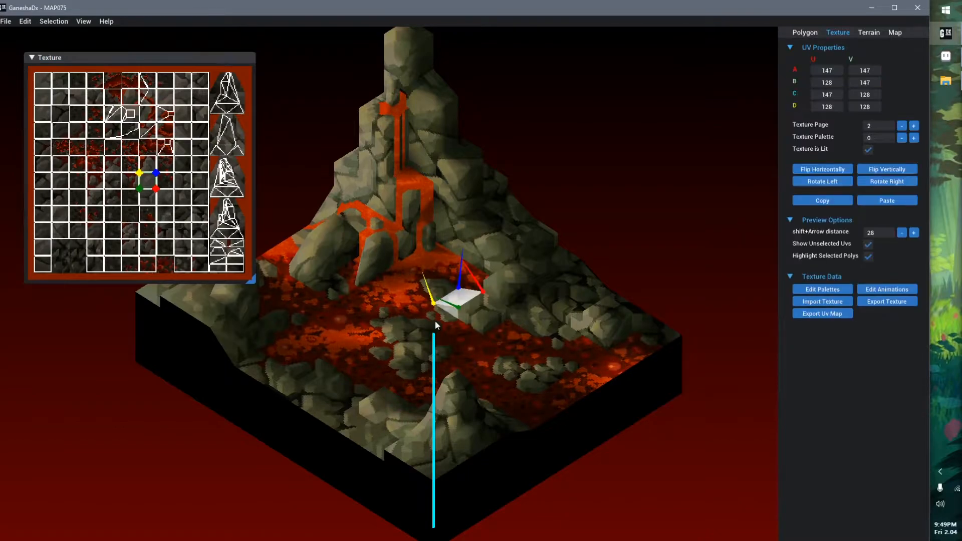
left_click(413, 334)
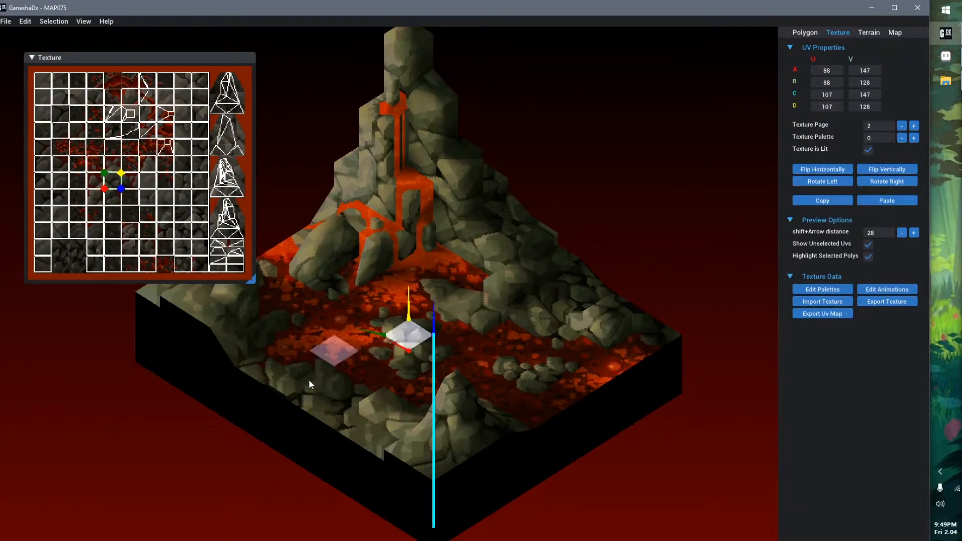
left_click(311, 393)
left_click(334, 321)
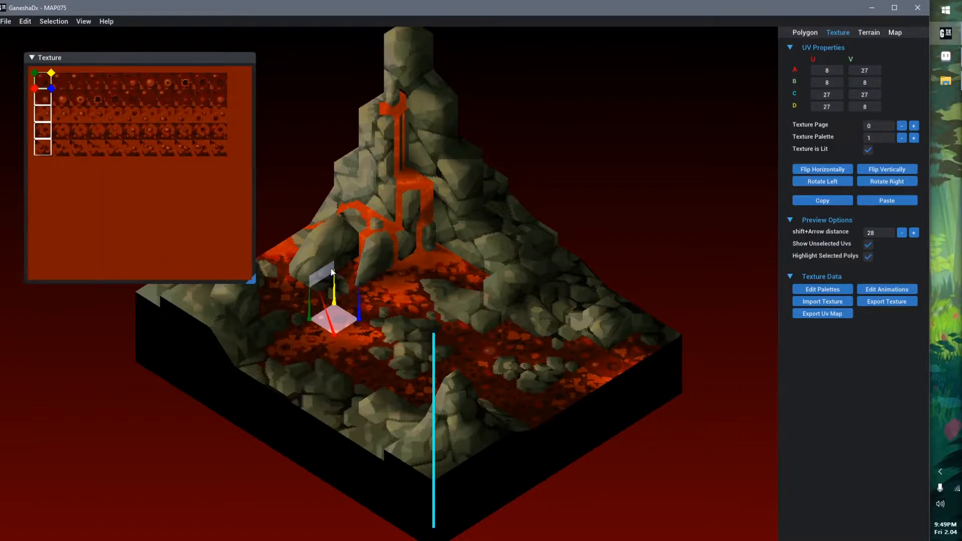
left_click(329, 238)
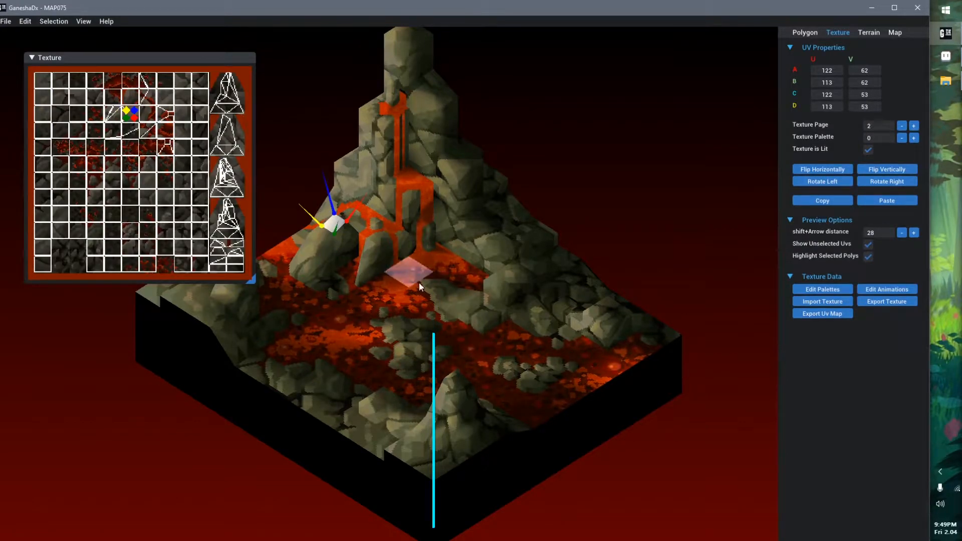
left_click(498, 262)
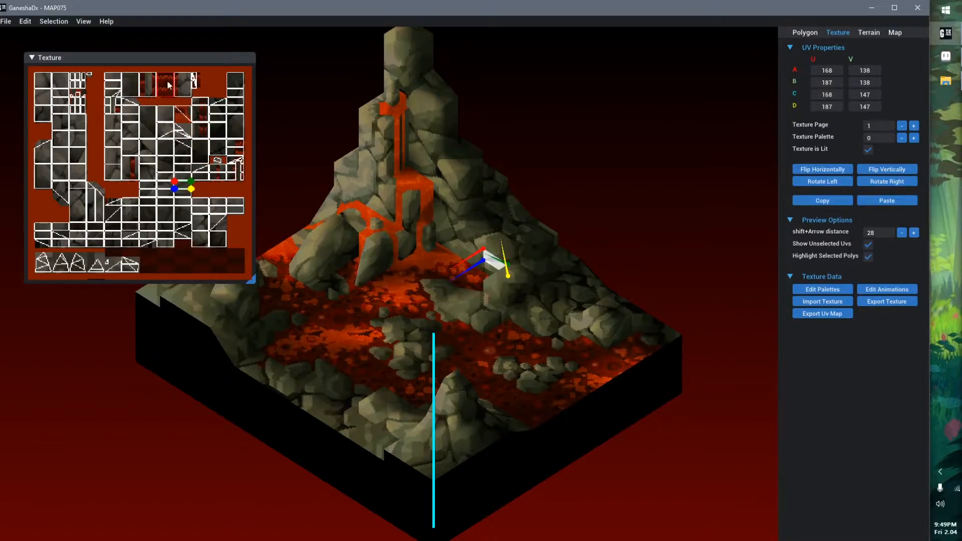
Move the Texture window over the map and enlarge it
left_click_drag(172, 63, 314, 98)
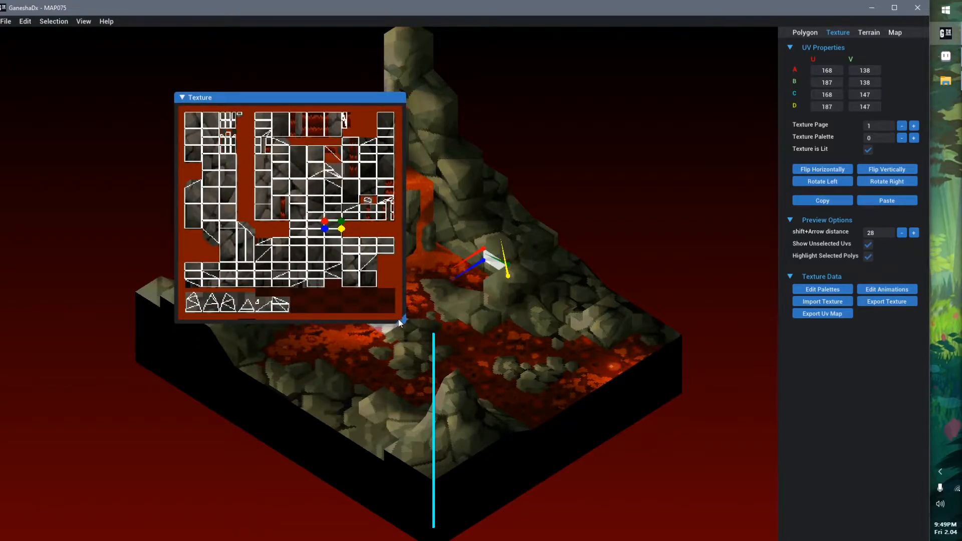
left_click_drag(399, 320, 425, 345)
left_click_drag(459, 374, 470, 517)
left_click_drag(468, 386, 546, 463)
Select a rock tile's UV on texture page 1 and examine the surrounding tiles close up and at full extent
left_click(496, 494)
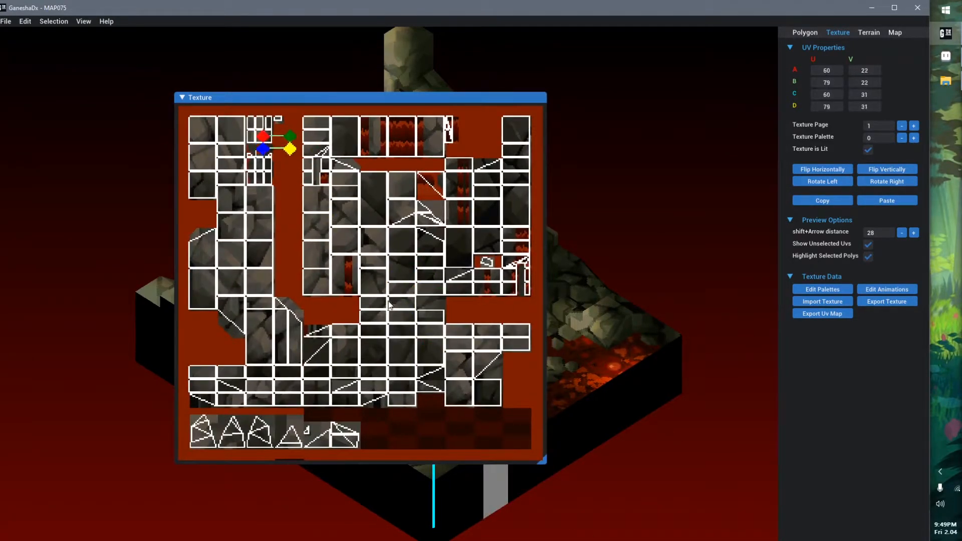
left_click(430, 351)
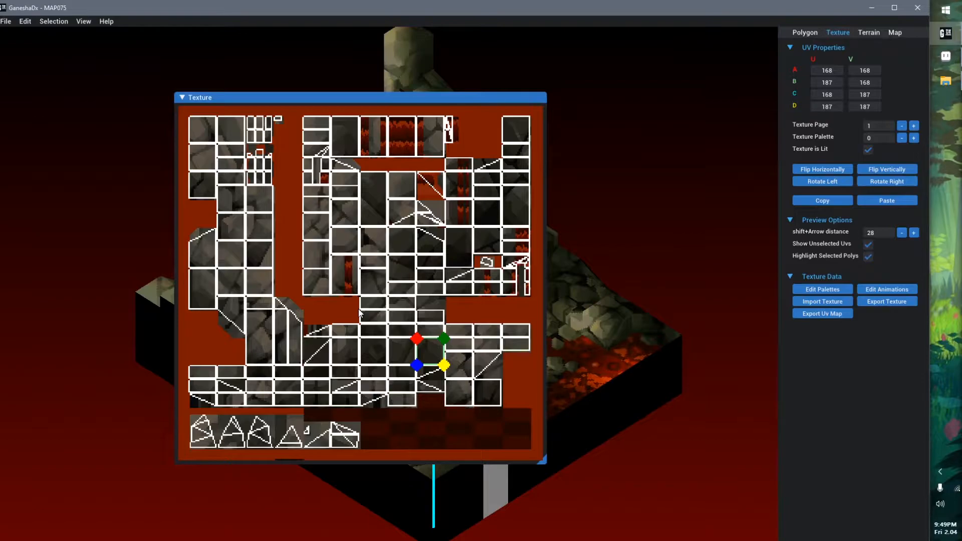
scroll(359, 310, "up", 4)
scroll(360, 315, "down", 4)
scroll(359, 313, "up", 4)
middle_click_drag(517, 343, 411, 429)
middle_click_drag(254, 206, 381, 341)
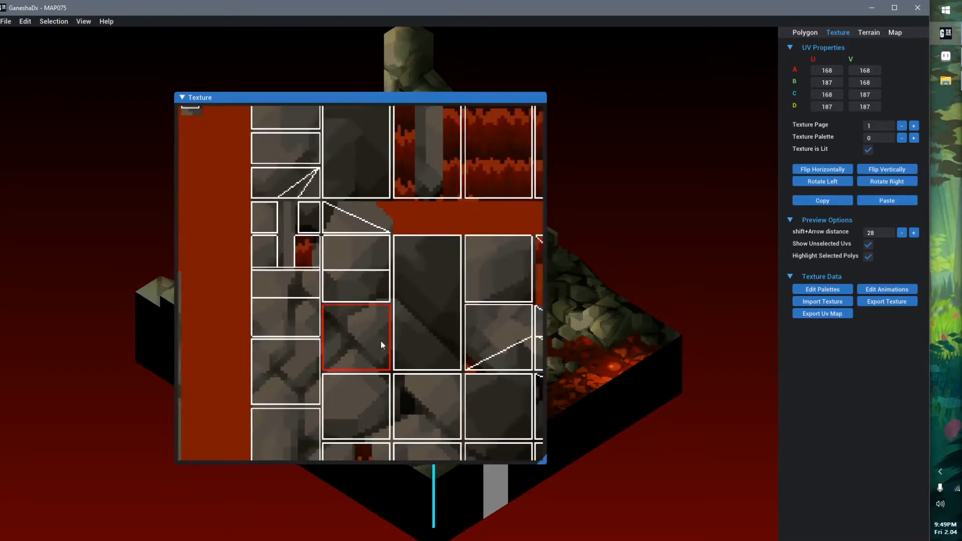
scroll(352, 312, "down", 4)
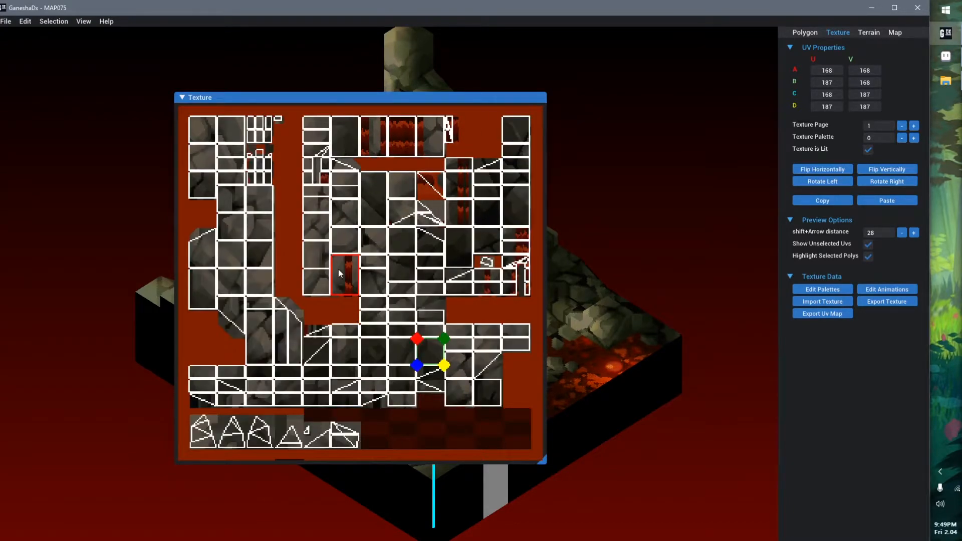
Place the Texture window beside the mountain and select several UV tiles to examine which map polygons use them
left_click(338, 270)
left_click(321, 284)
left_click_drag(401, 99, 254, 69)
middle_click_drag(516, 307, 634, 273)
middle_click_drag(550, 313, 562, 352)
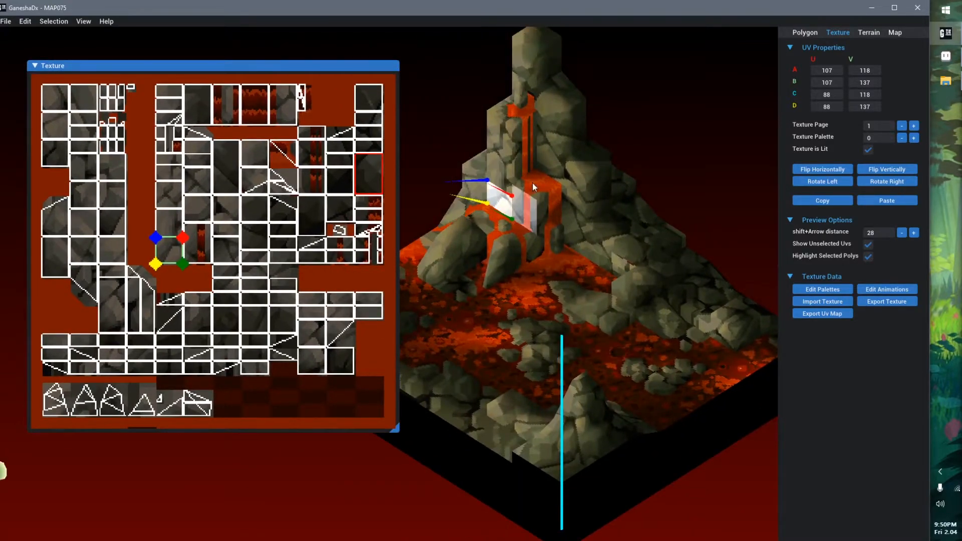
left_click(254, 237)
left_click(251, 273)
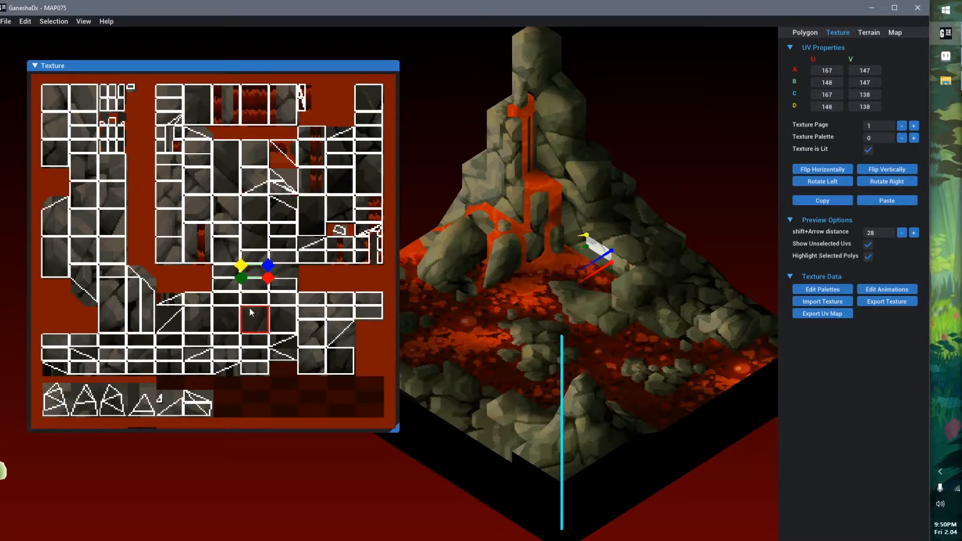
Reshape a rock tile's UV on texture page 1 by moving its corners: A to 145, 187, B to 152, 148, D to 195, 135
left_click(250, 311)
left_click_drag(256, 321, 272, 300)
scroll(273, 314, "up", 3)
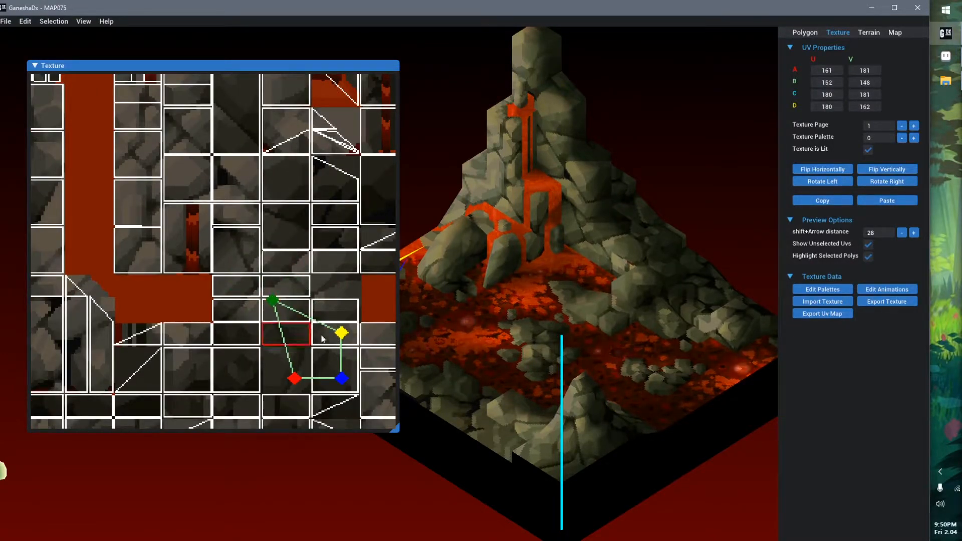
left_click_drag(341, 332, 377, 268)
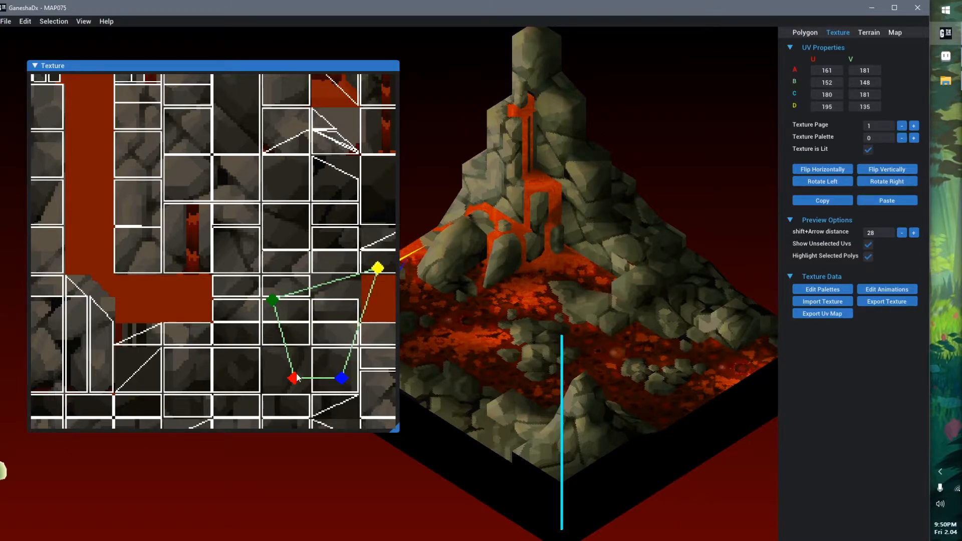
left_click_drag(295, 379, 255, 393)
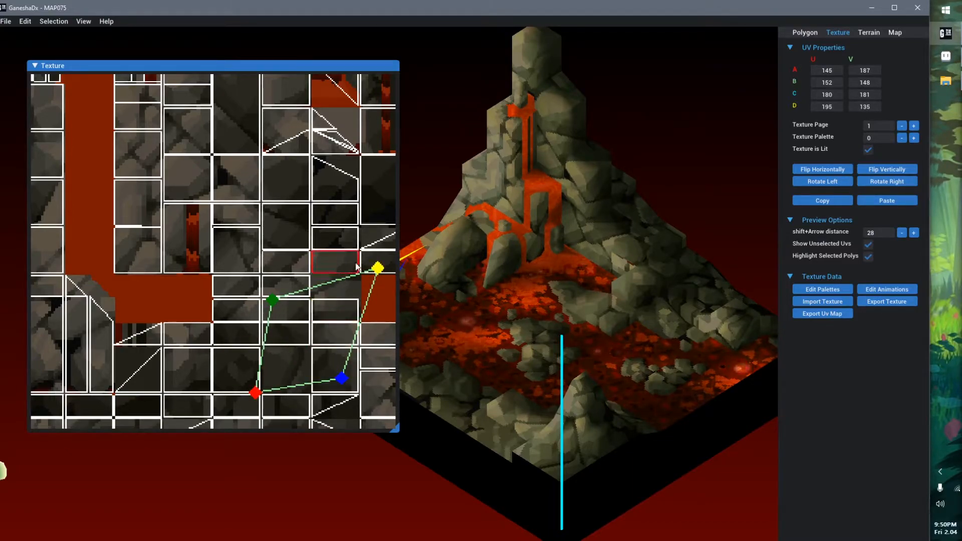
left_click_drag(200, 66, 276, 70)
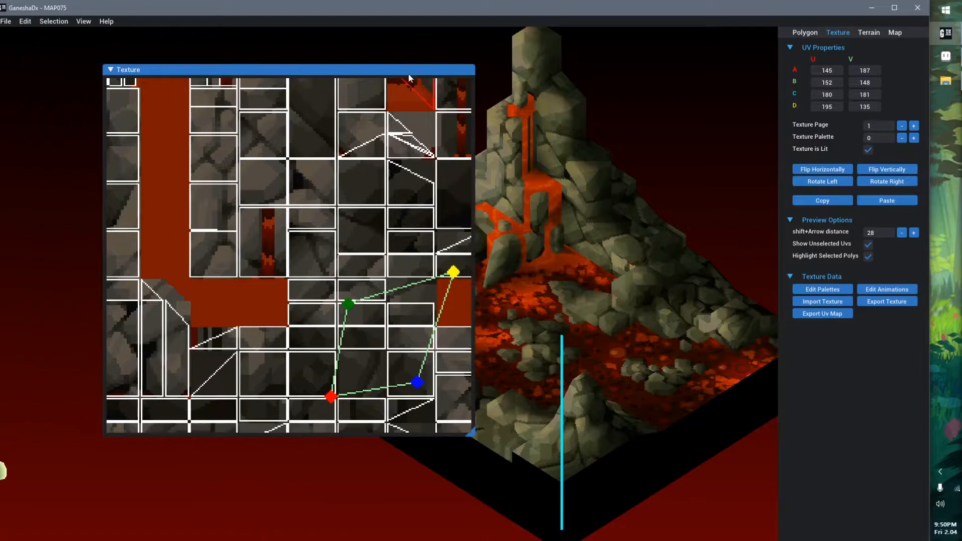
scroll(363, 224, "down", 3)
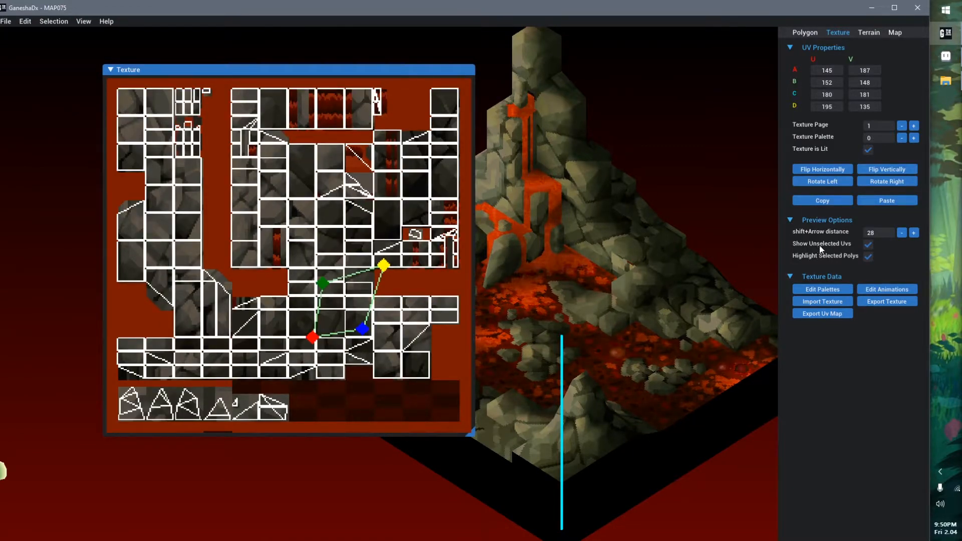
Hide the unselected UVs in the texture preview and select the flat rock polygon above the ledge beside the lava
left_click(868, 245)
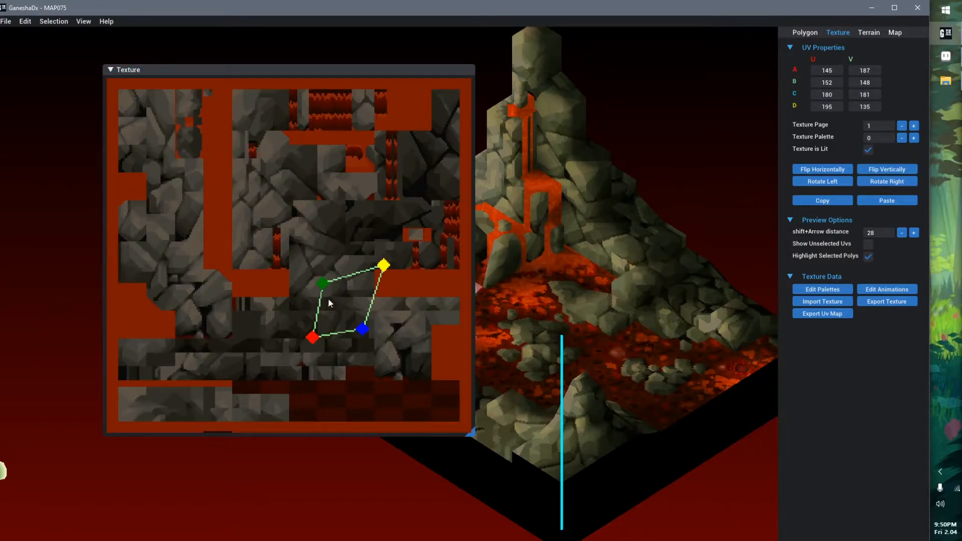
left_click(600, 294)
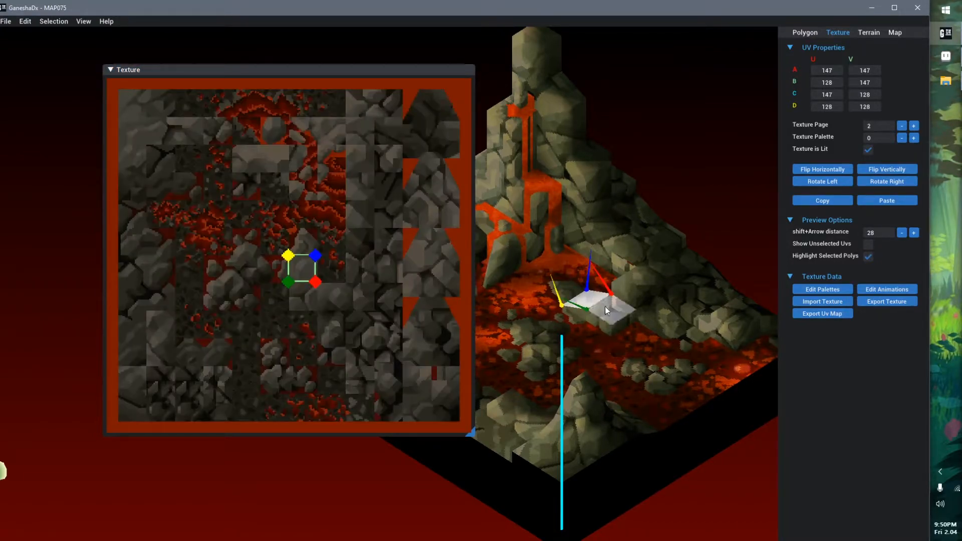
left_click(610, 315)
left_click(630, 290)
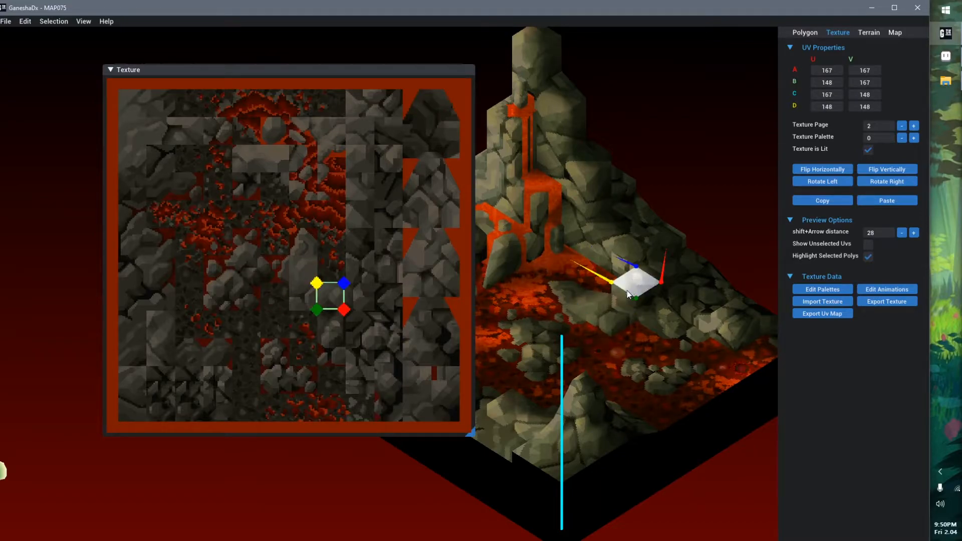
left_click(868, 246)
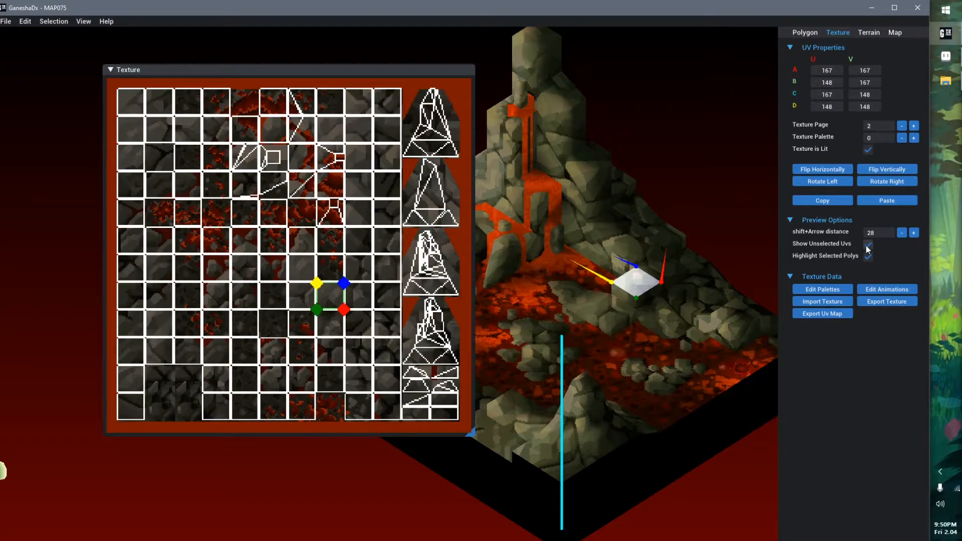
left_click(867, 246)
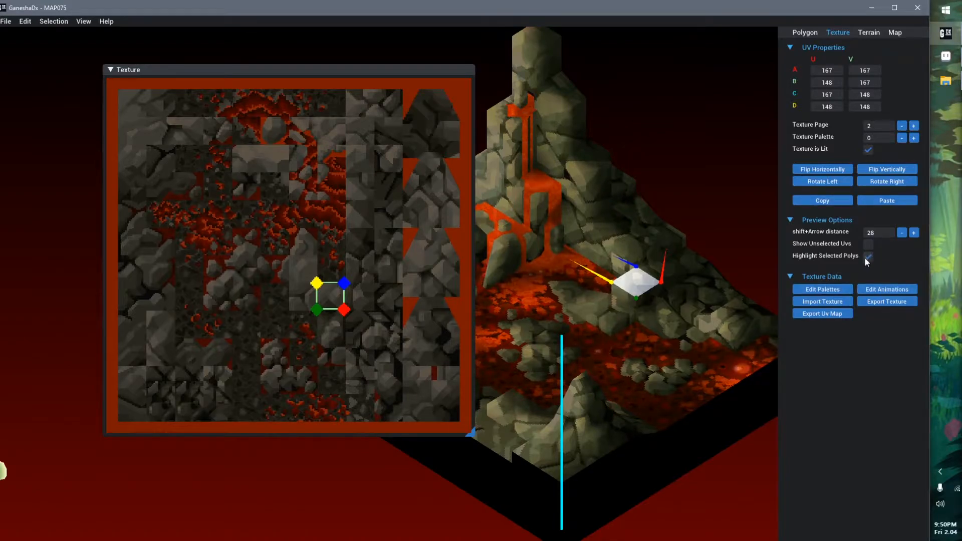
Move the selected rock polygon's whole UV on texture page 2 so that corner A sits at 195, 151
middle_click_drag(732, 288, 693, 281)
scroll(692, 296, "up", 3)
middle_click_drag(692, 316, 507, 303)
scroll(674, 336, "up", 1)
middle_click_drag(674, 335, 617, 385)
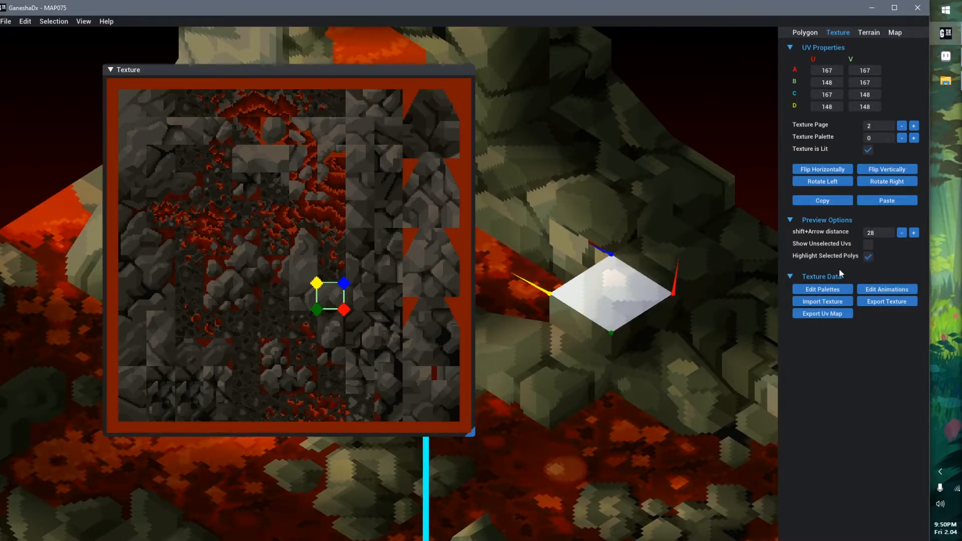
left_click(332, 300)
left_click_drag(331, 301, 384, 284)
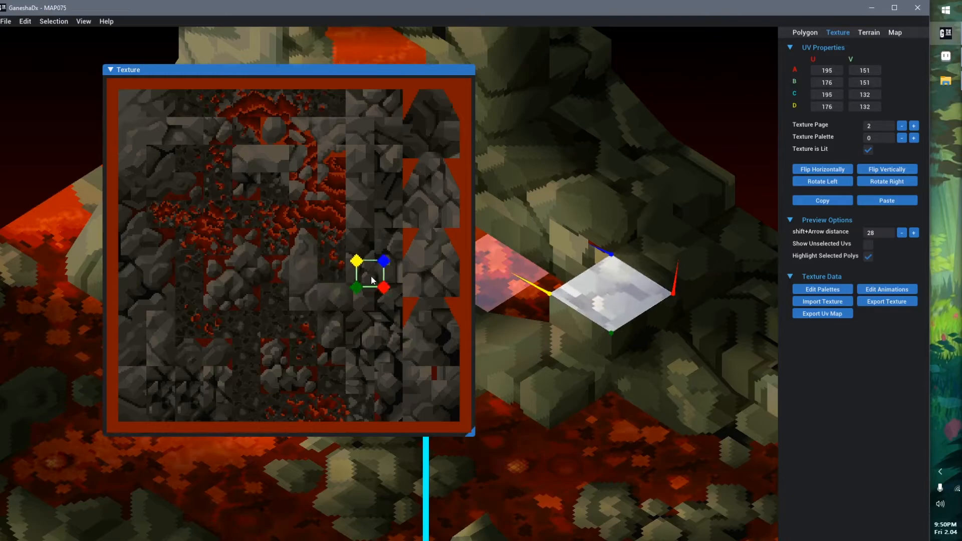
Turn off highlighting of selected polygons and shift the polygon's UV so that corner A sits at 199, 146
left_click(868, 256)
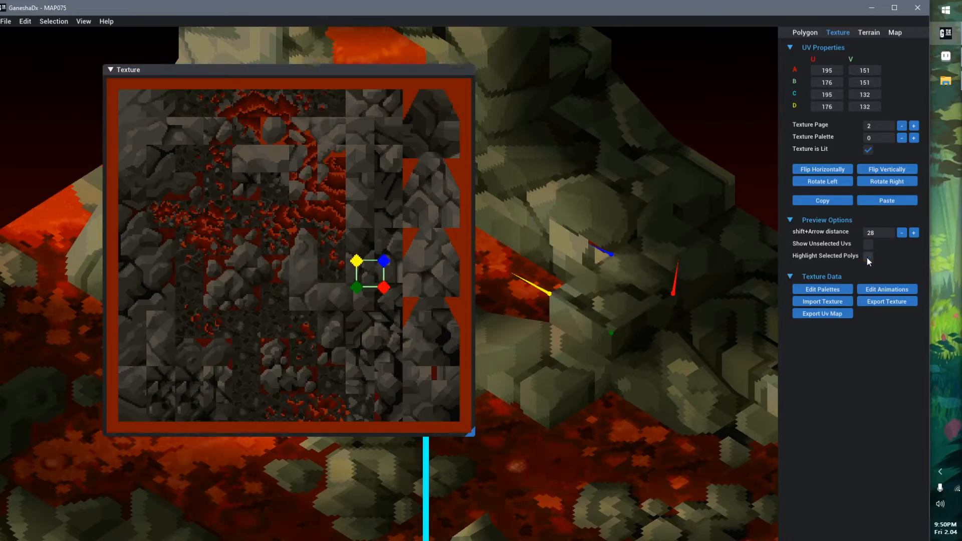
mouse_move(372, 280)
left_mouse_down()
mouse_move(374, 245)
mouse_move(344, 230)
mouse_move(330, 261)
mouse_move(402, 284)
mouse_move(376, 312)
mouse_move(404, 267)
mouse_move(377, 274)
left_mouse_up()
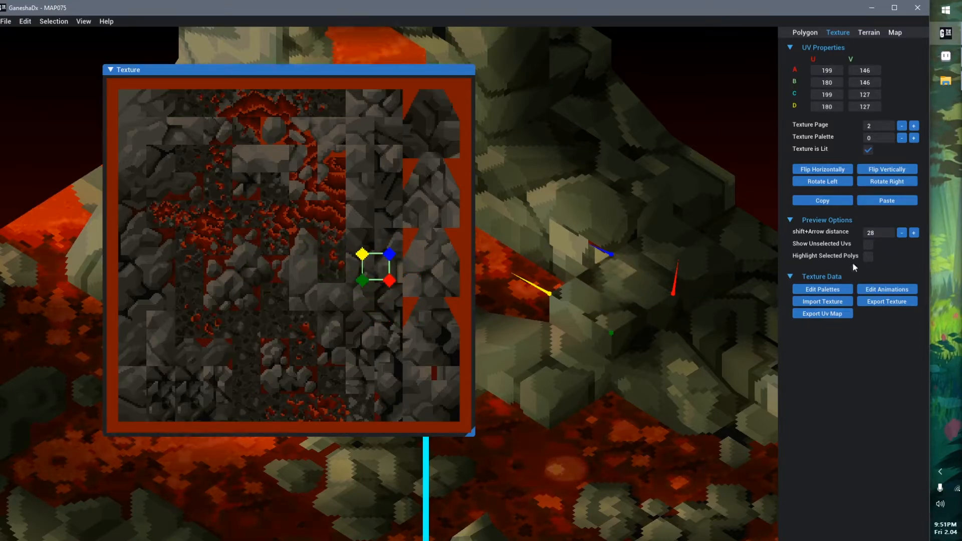
Turn selected-polygon highlighting and unselected UVs back on, and deselect the rock polygon
left_click(868, 257)
left_click(868, 248)
middle_click_drag(606, 273, 682, 228)
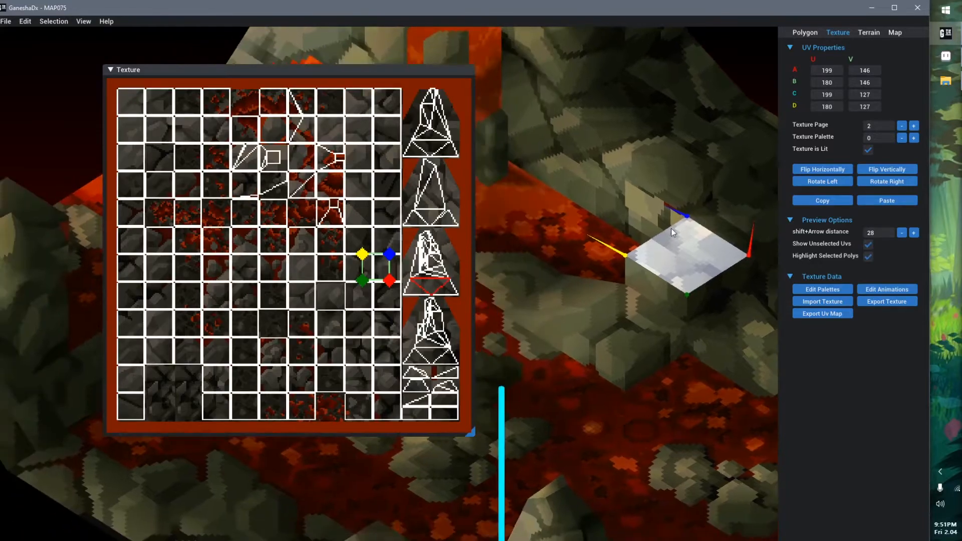
scroll(680, 228, "down", 5)
left_click(634, 234)
middle_click_drag(533, 283, 614, 273)
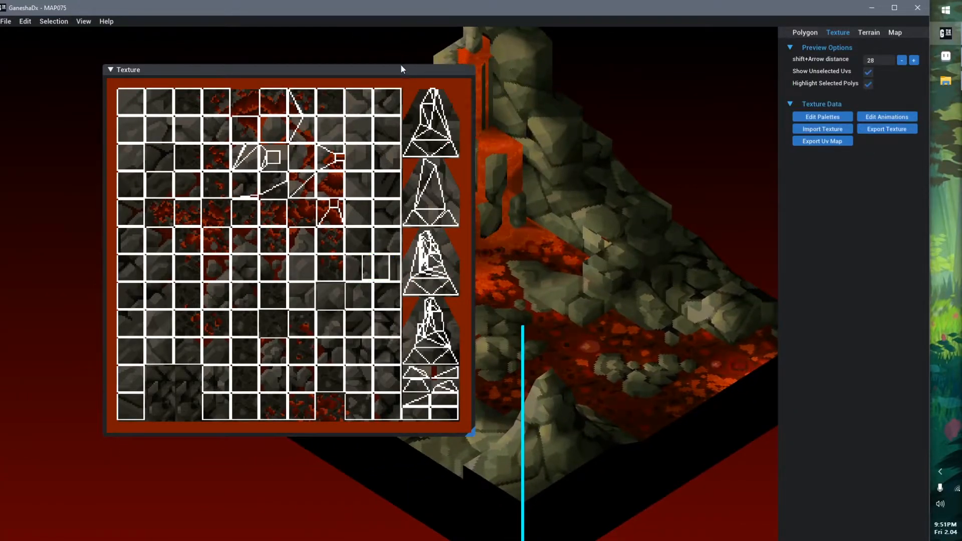
Shrink the Texture window to about half its size and move it clear of the map
left_click(402, 66)
left_click_drag(471, 434, 281, 254)
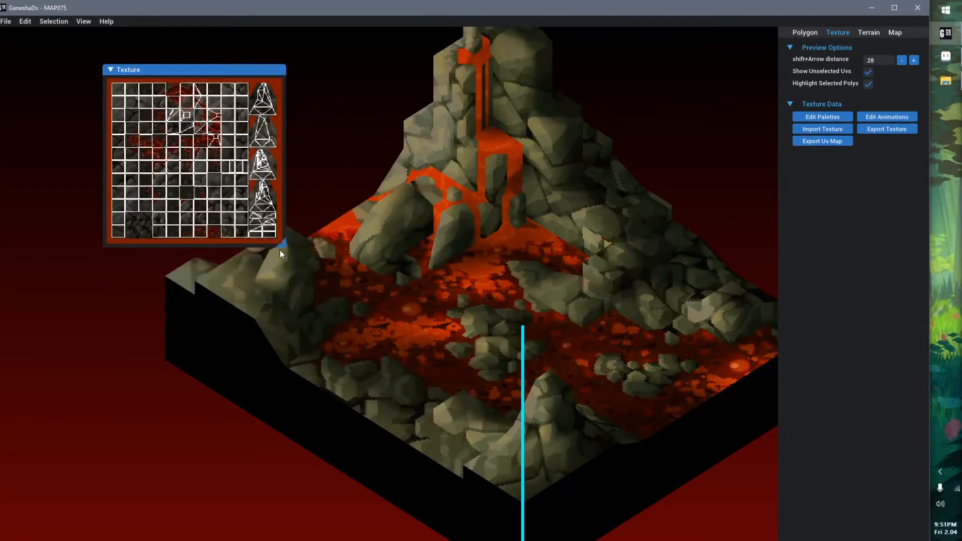
left_click_drag(229, 73, 140, 53)
left_click(272, 88)
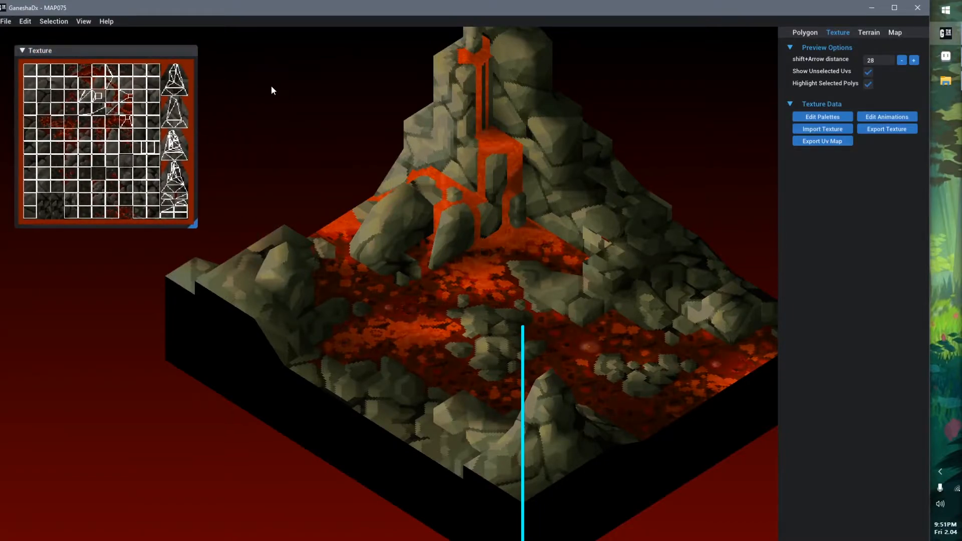
Reopen MAP075.GNS from the TextureTutorial folder and select the flat rock polygon on the small island in the lava
key("ctrl+o")
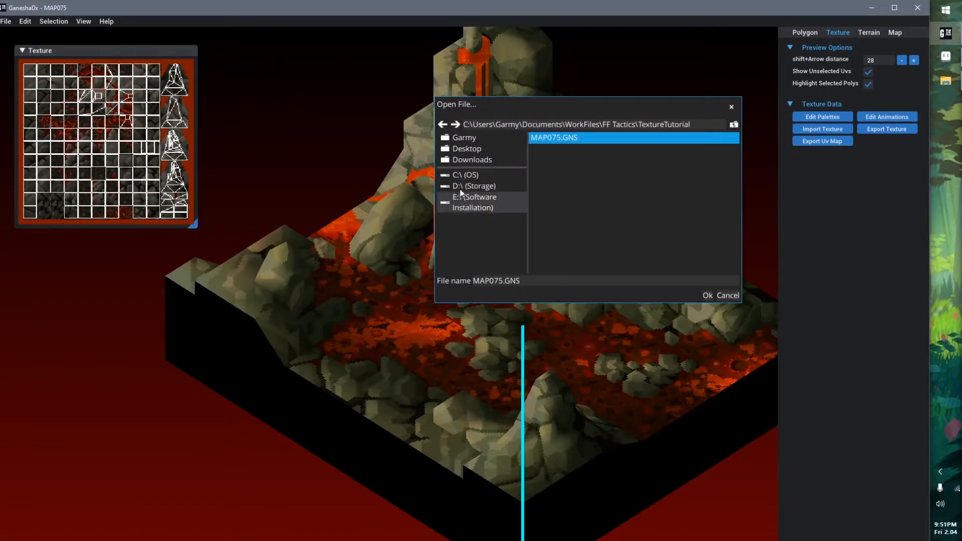
double_click(567, 137)
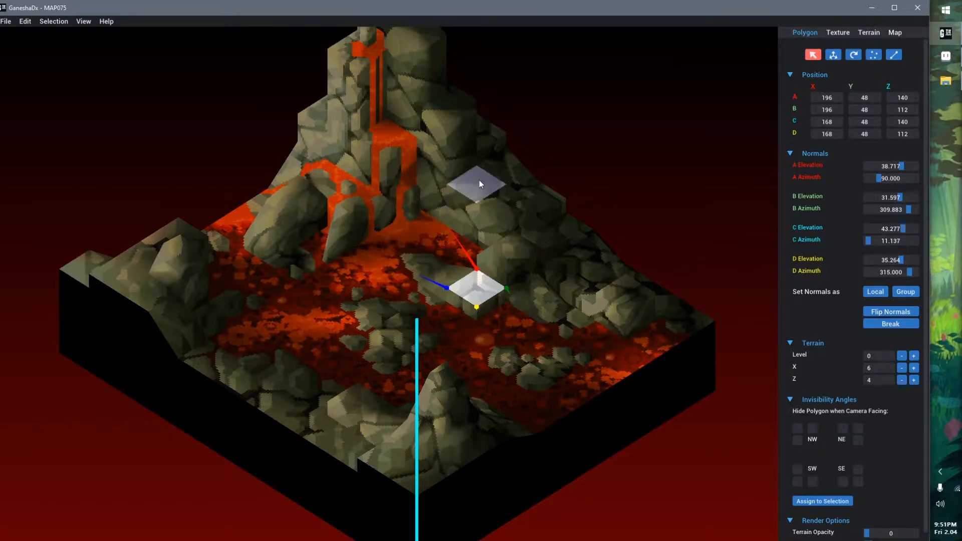
left_click(392, 329)
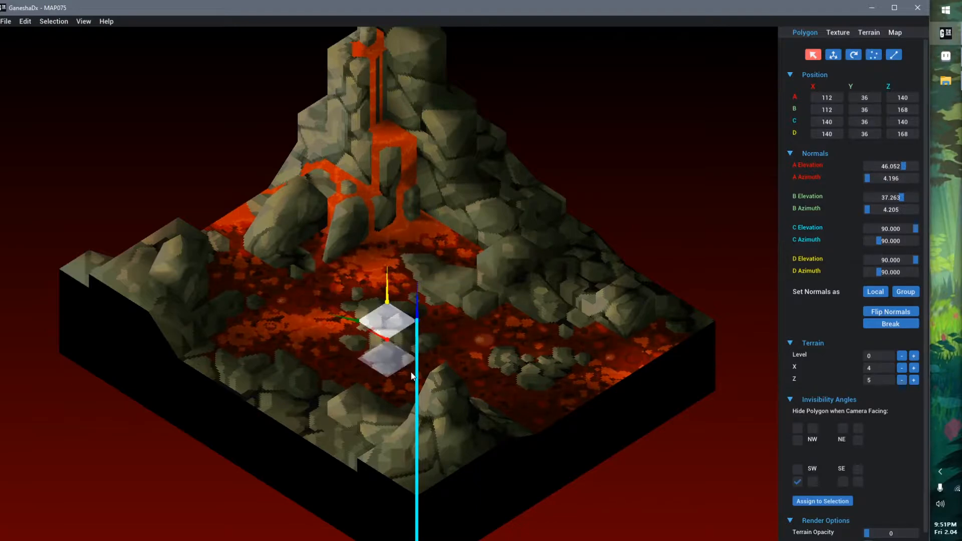
Check the map's polygon counts, view its polygon list, and close the list again
left_click(893, 34)
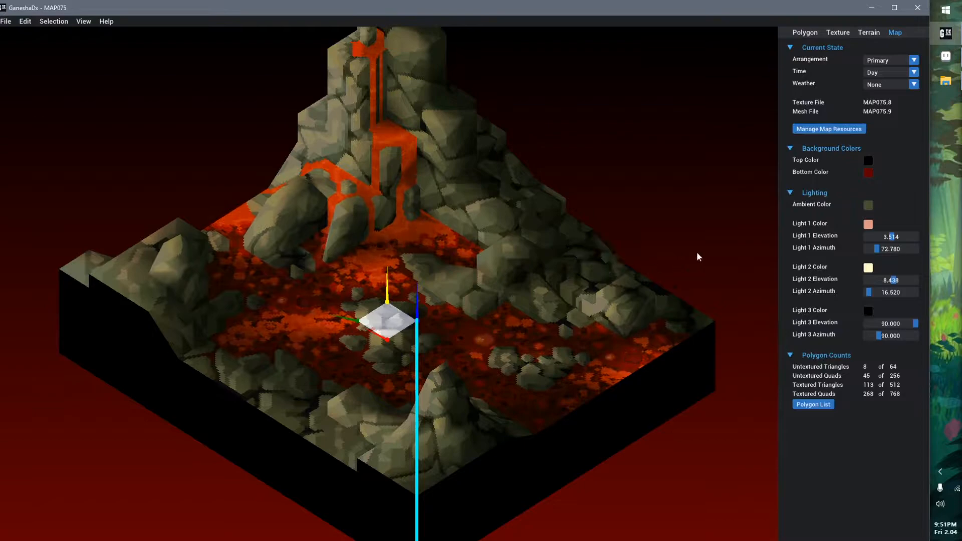
left_click(821, 405)
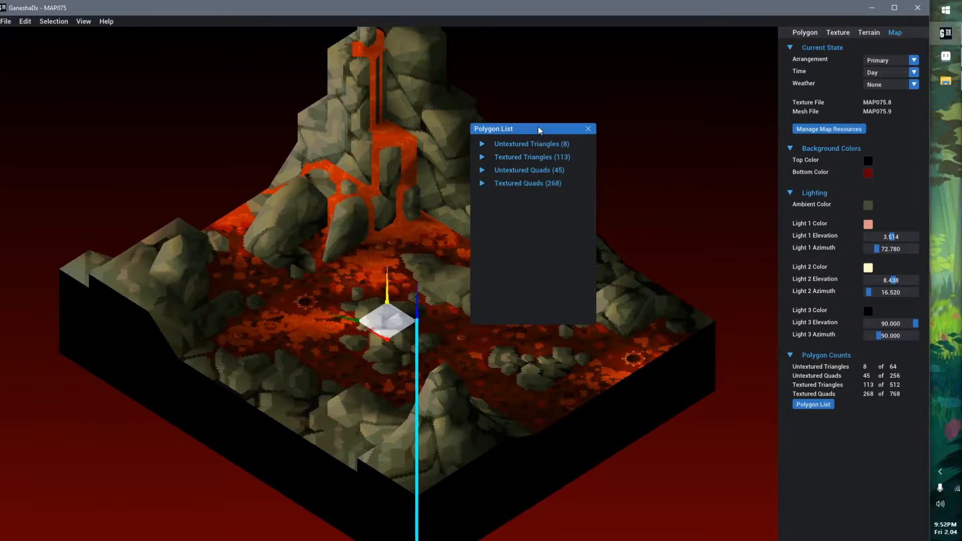
left_click_drag(537, 125, 692, 55)
left_click(743, 59)
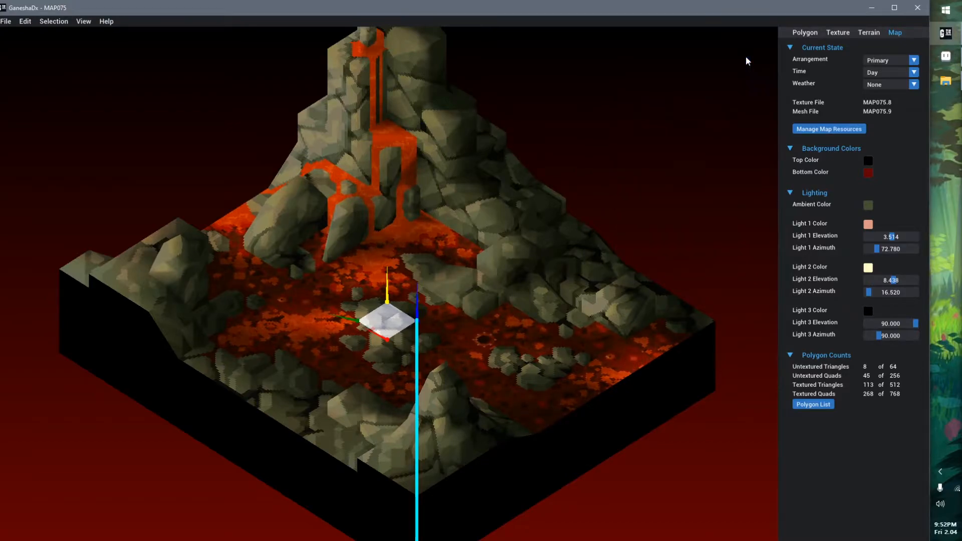
Select the flat rock-ledge polygon beside the lava and show its UV properties on the texture
middle_click_drag(562, 324, 540, 319)
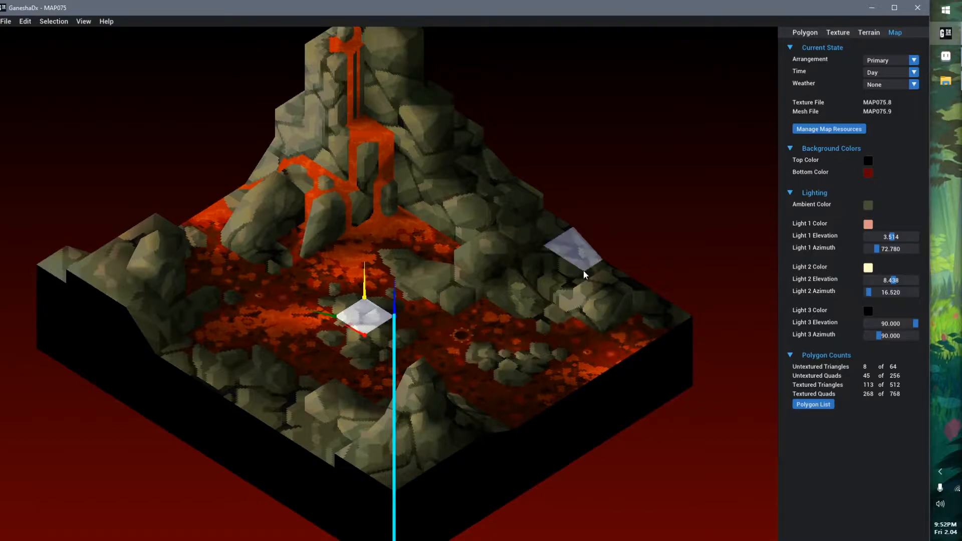
left_click(444, 283)
left_click(840, 33)
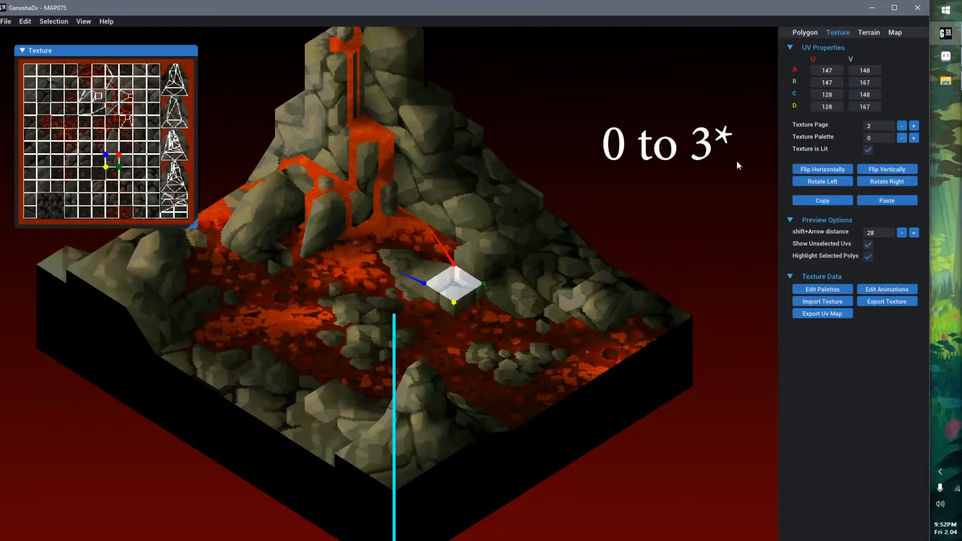
scroll(431, 298, "up", 2)
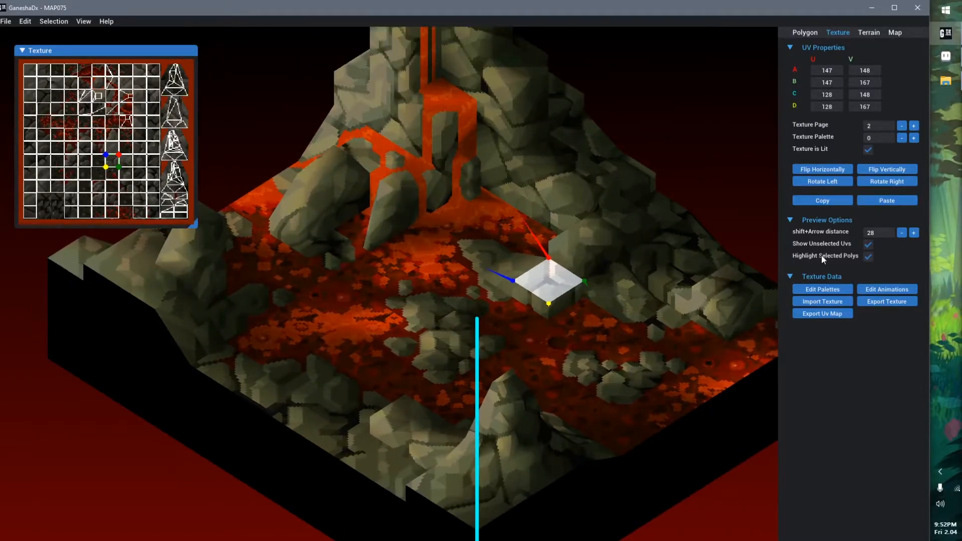
Hide the unselected UVs and enlarge the Texture window for the selected rock-ledge polygon
left_click(868, 245)
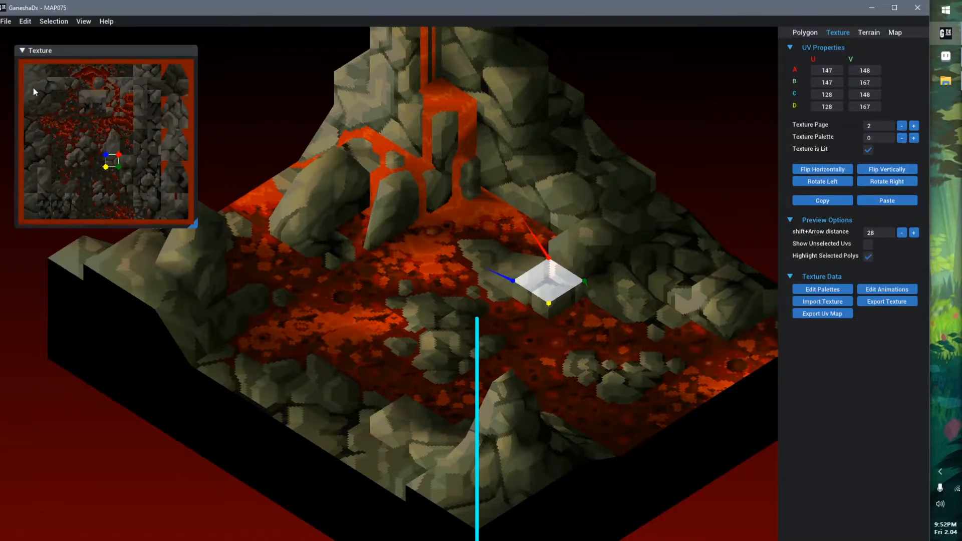
left_click_drag(197, 226, 287, 318)
scroll(450, 312, "up", 2)
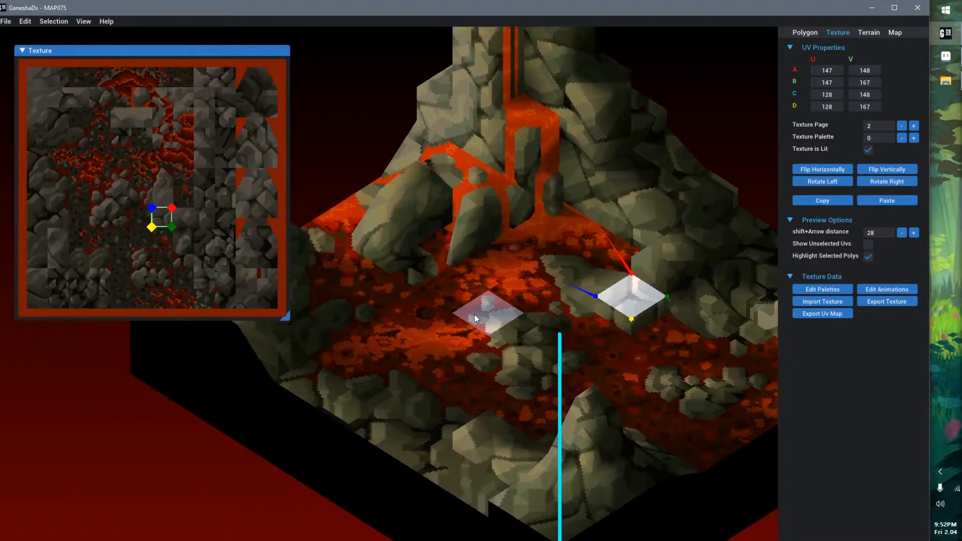
left_click(627, 297)
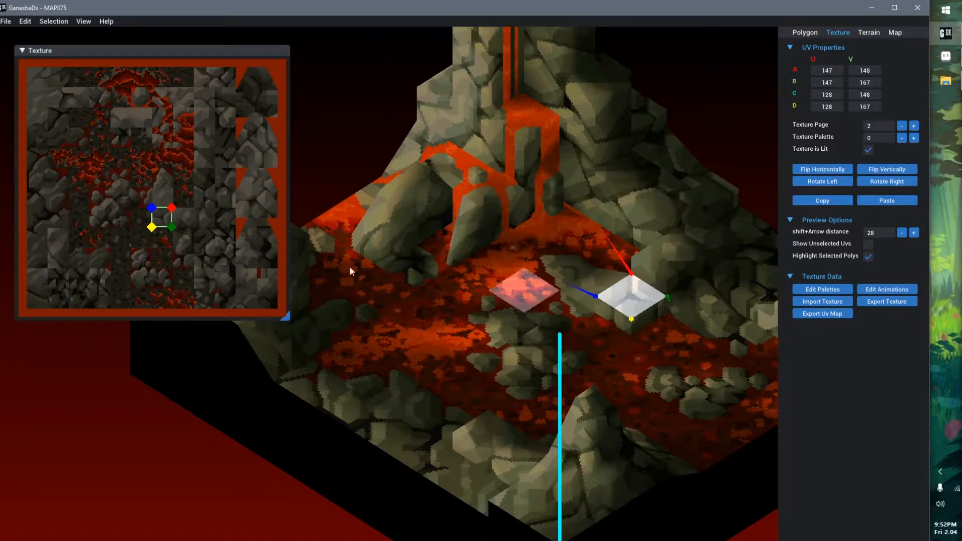
Compare the texture pages used by a rock wall polygon, an animated lava polygon and the central island's flat rock polygon
middle_click_drag(424, 330, 507, 374)
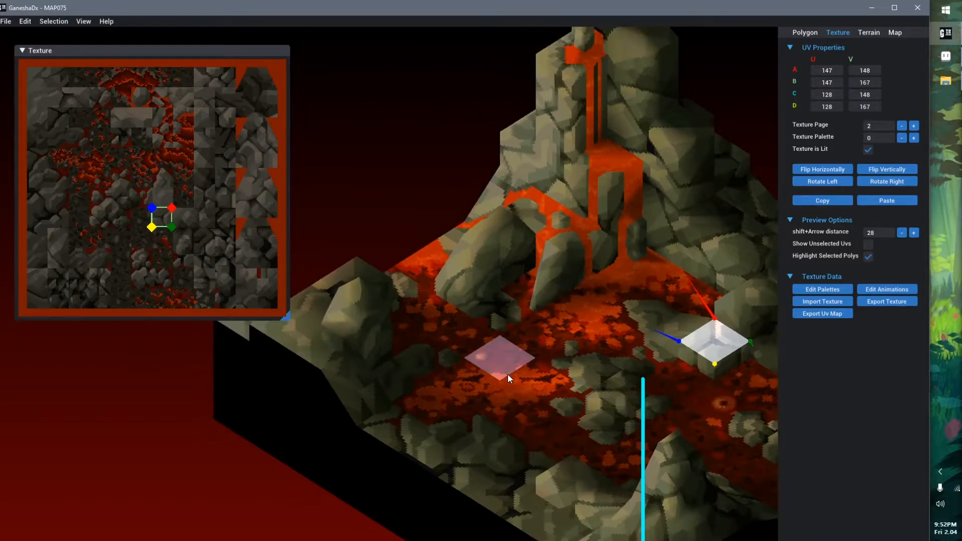
left_click(375, 321)
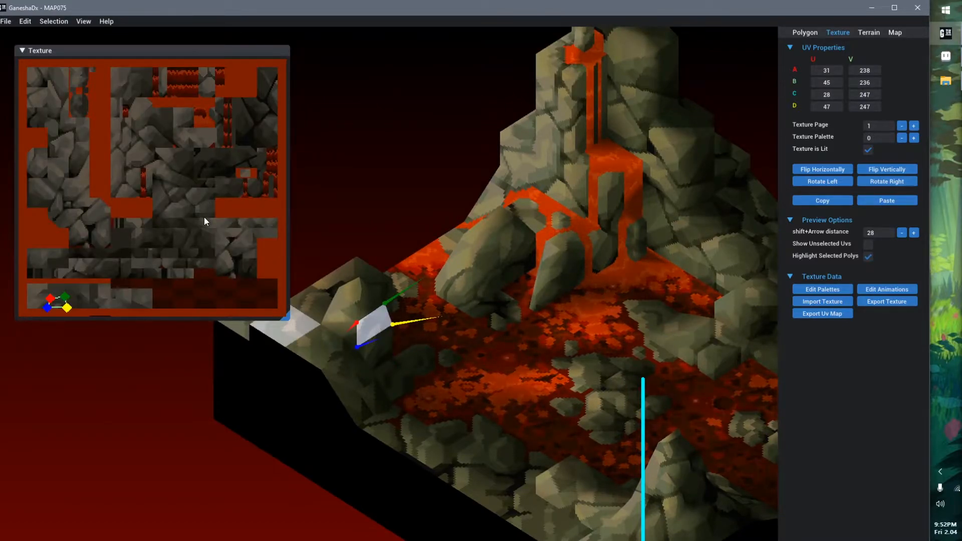
left_click(502, 366)
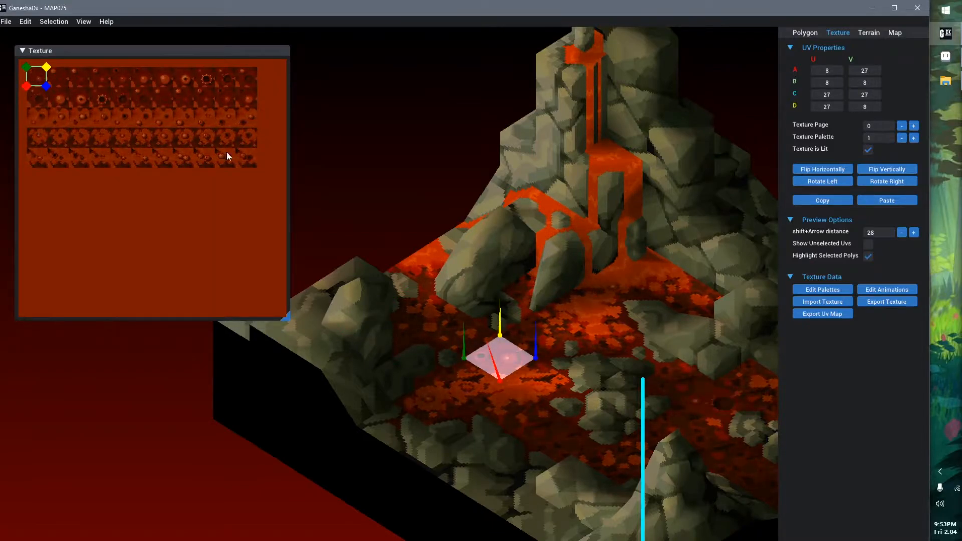
middle_click_drag(544, 270, 488, 260)
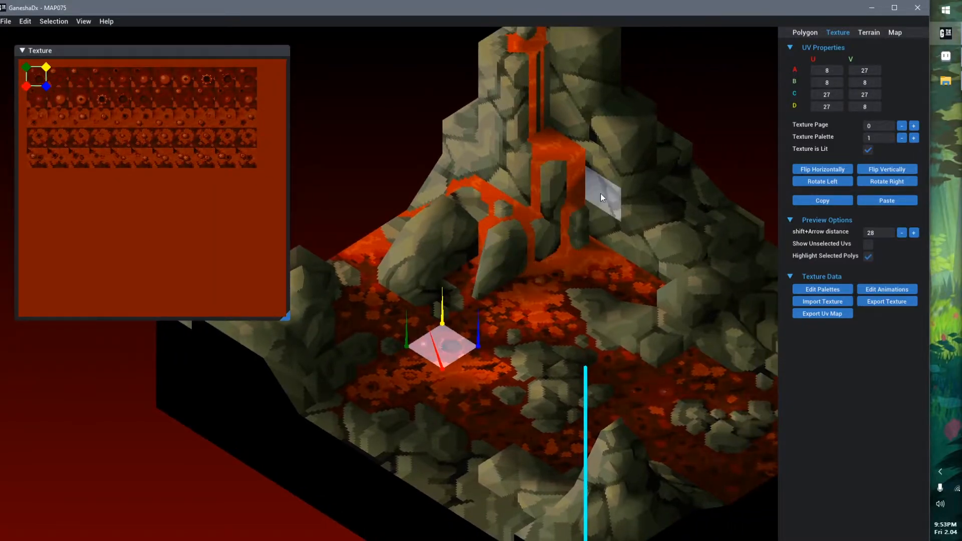
left_click(549, 367)
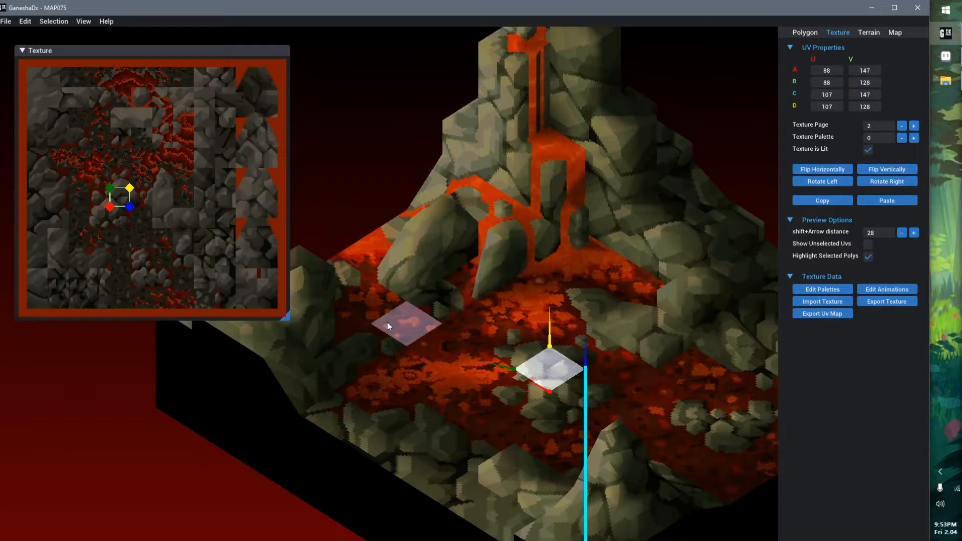
Alternate between the lava floor polygon and the island rock polygon to compare texture page 2 under palettes 1 and 0
left_click(387, 326)
left_click(544, 371)
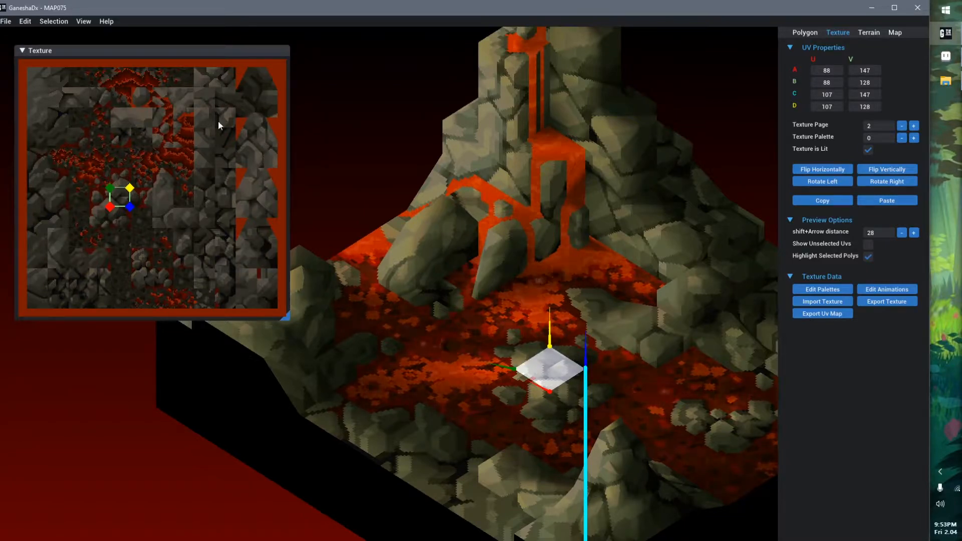
left_click(394, 321)
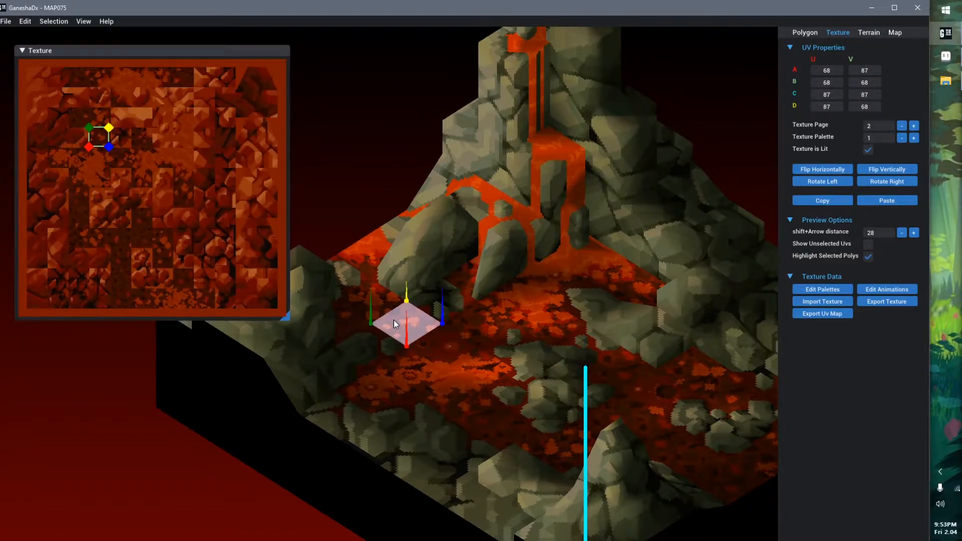
left_click(533, 375)
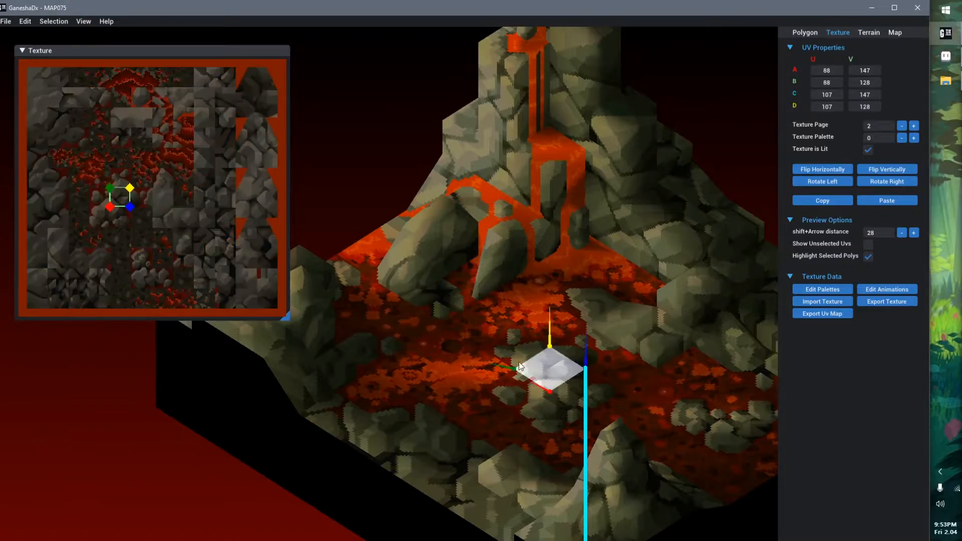
left_click(403, 321)
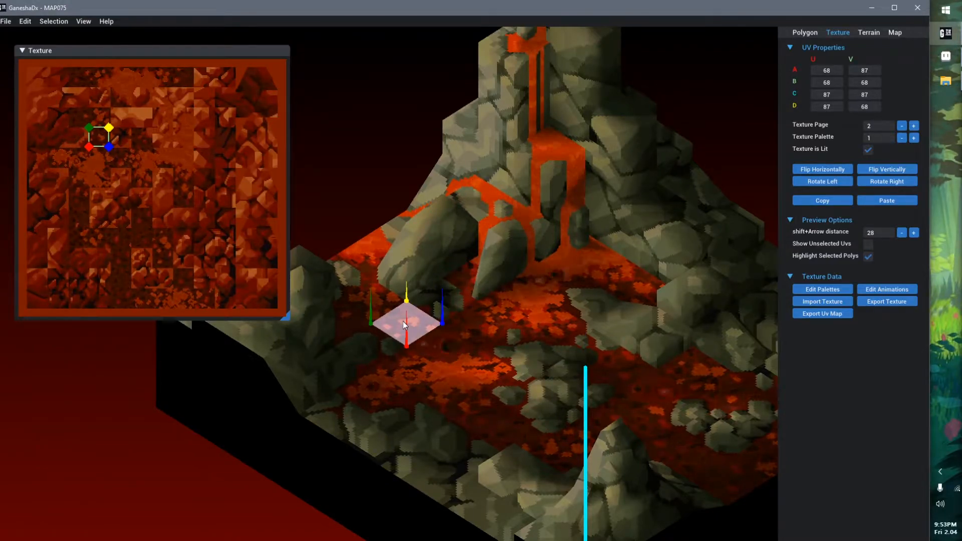
left_click(555, 375)
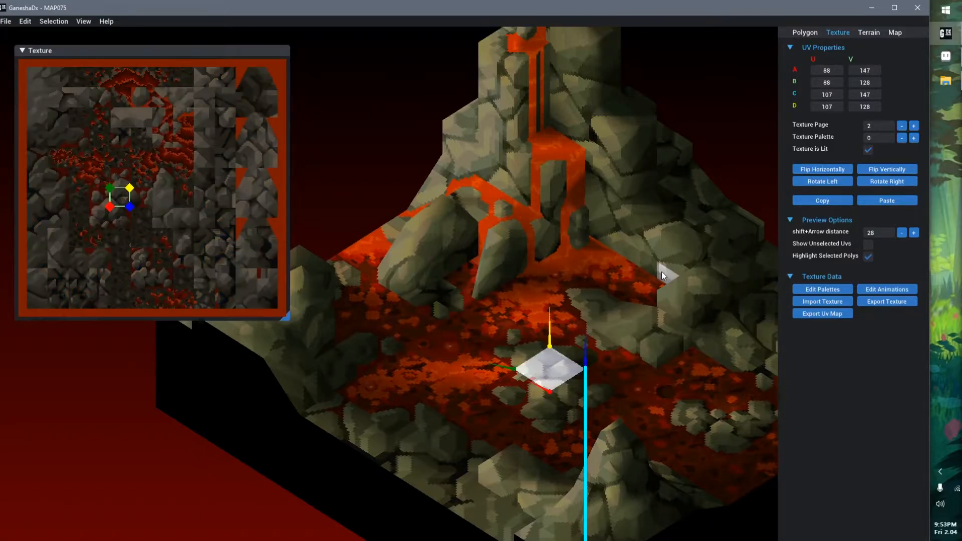
Start exporting the texture and check the matching original file MAP075.8 in the TextureTutorial folder in File Explorer
left_click(890, 302)
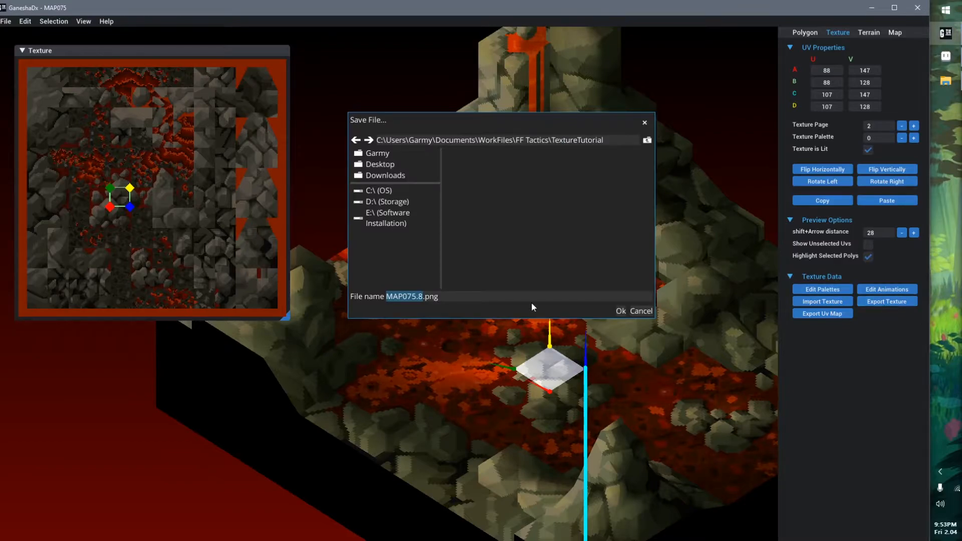
left_click(401, 299)
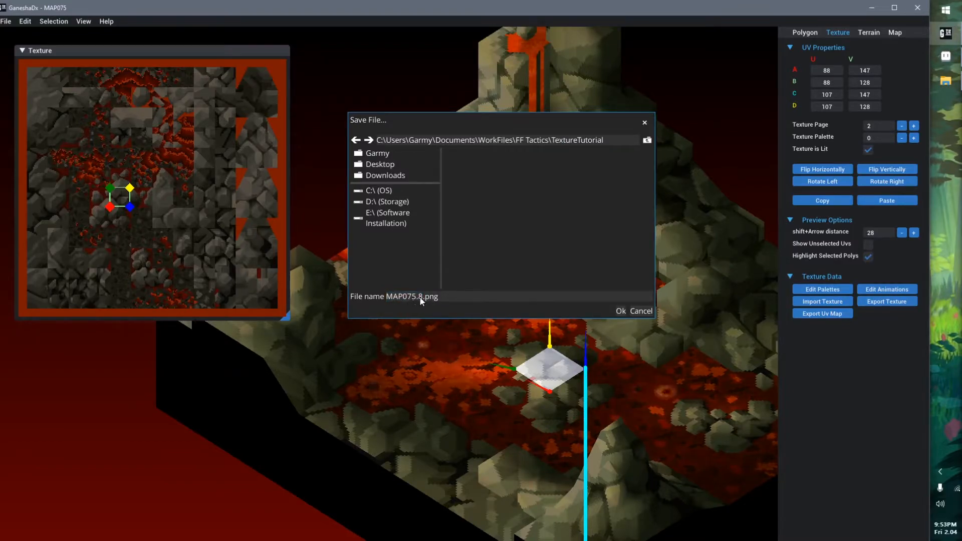
left_click(946, 83)
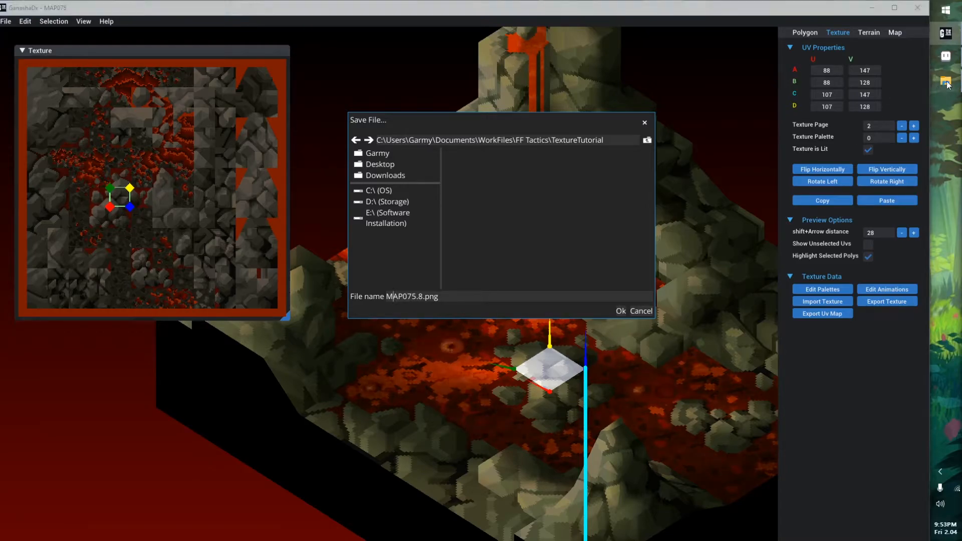
left_click(169, 146)
left_click_drag(214, 130, 202, 130)
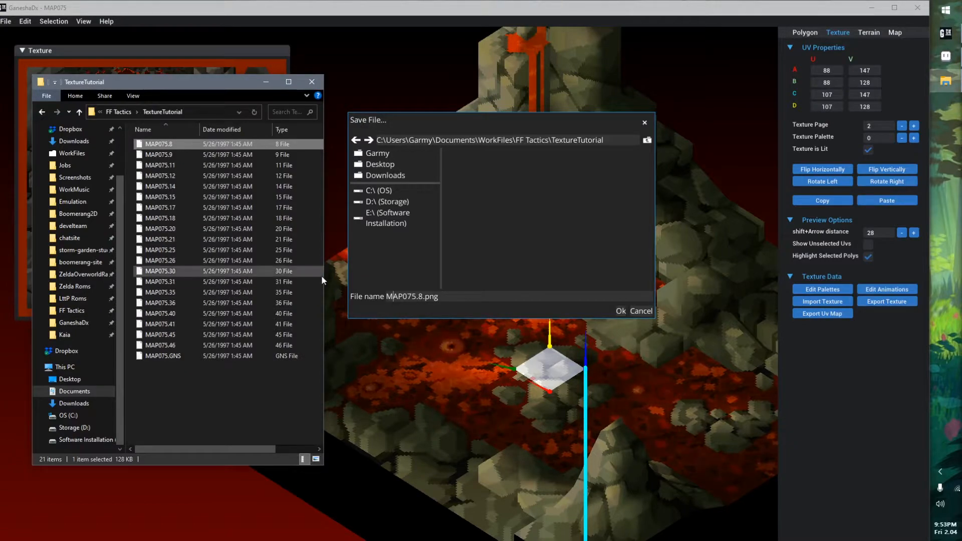
left_click_drag(324, 276, 391, 273)
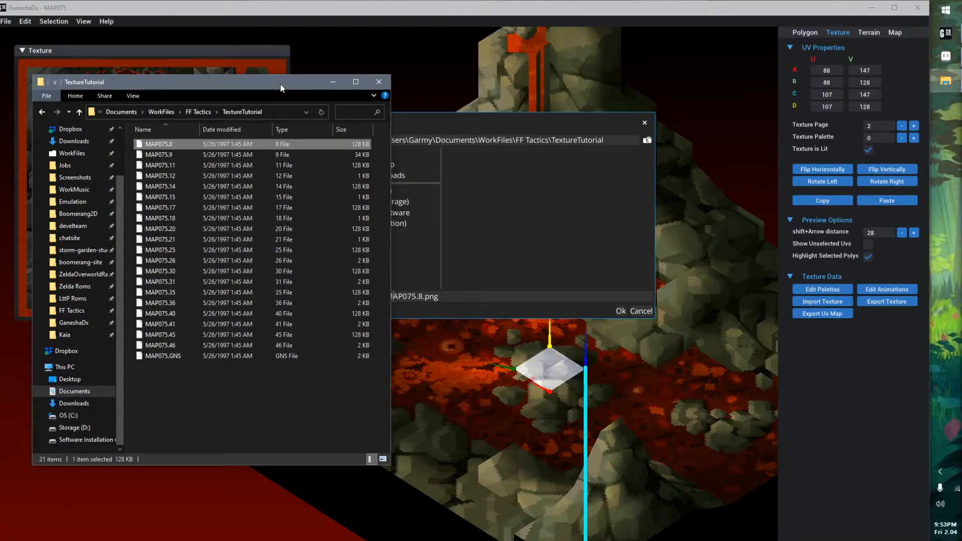
left_click_drag(278, 83, 565, 100)
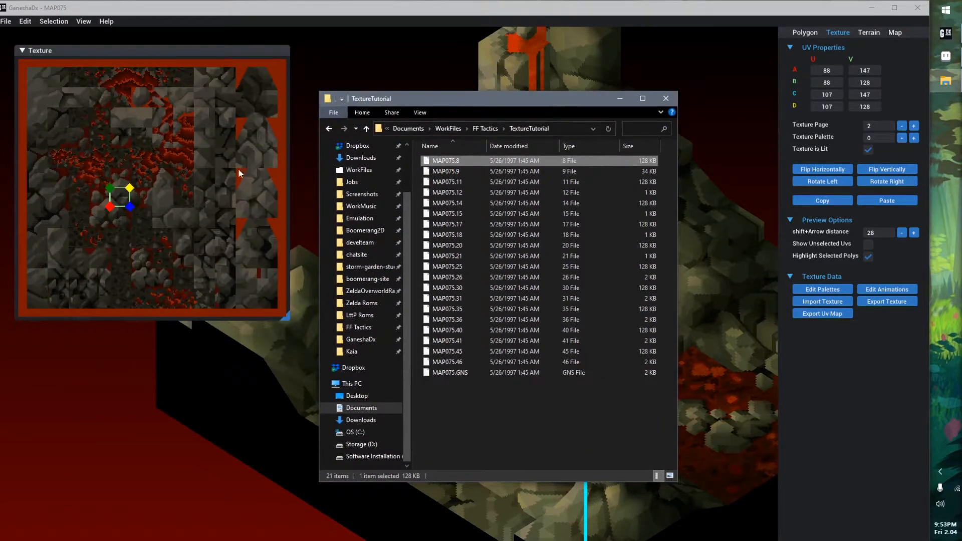
left_click_drag(524, 99, 233, 87)
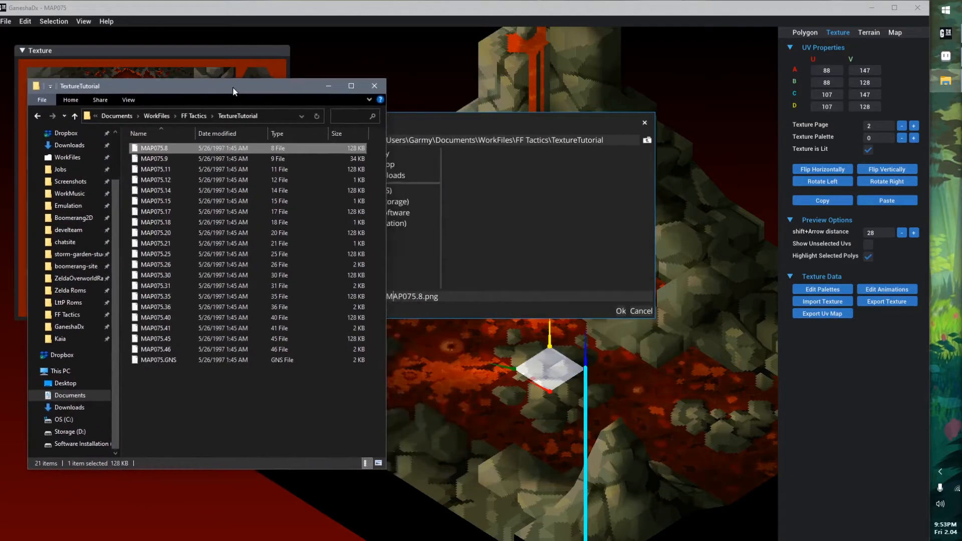
left_click(451, 120)
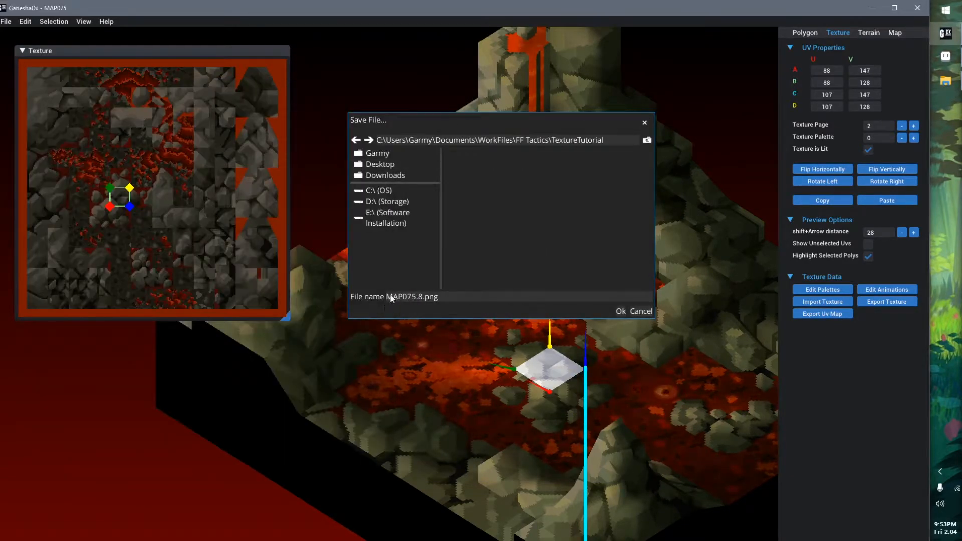
Export the texture to the TextureTutorial folder as MAP075.8.png
left_click_drag(422, 297, 371, 299)
left_click_drag(445, 299, 423, 298)
left_click(532, 298)
left_click(620, 313)
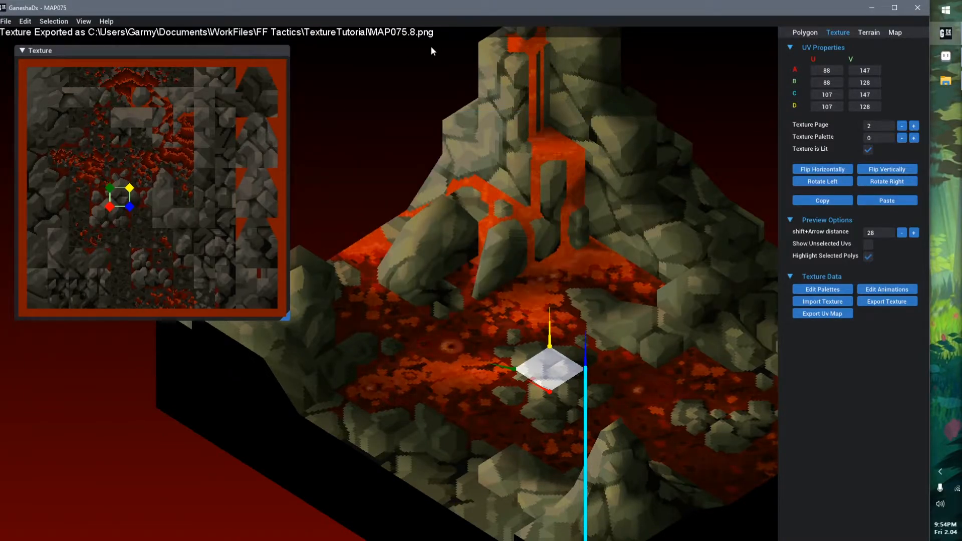
Switch to File Explorer, view the exported MAP075.8.png in the image viewer, and close the image
left_click(946, 81)
left_click_drag(233, 93, 486, 70)
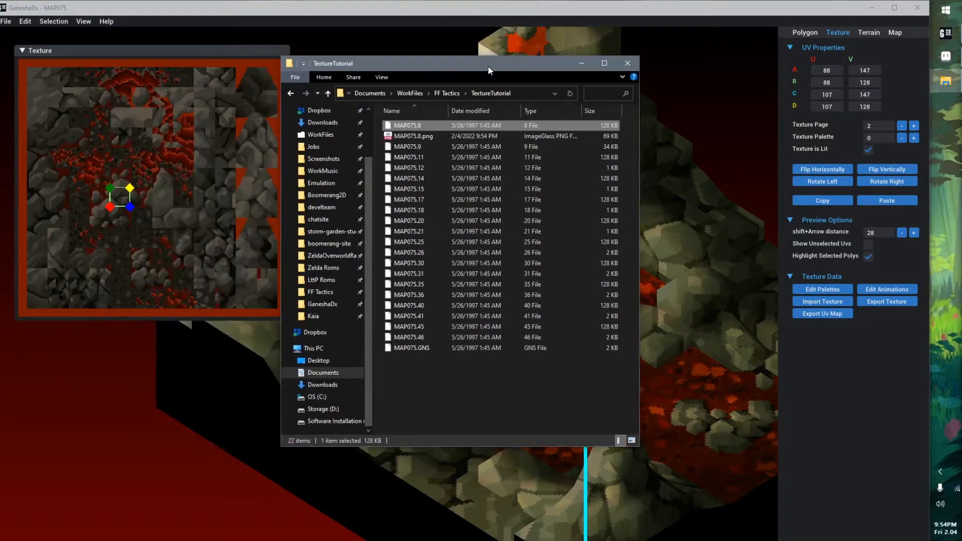
left_click(408, 136)
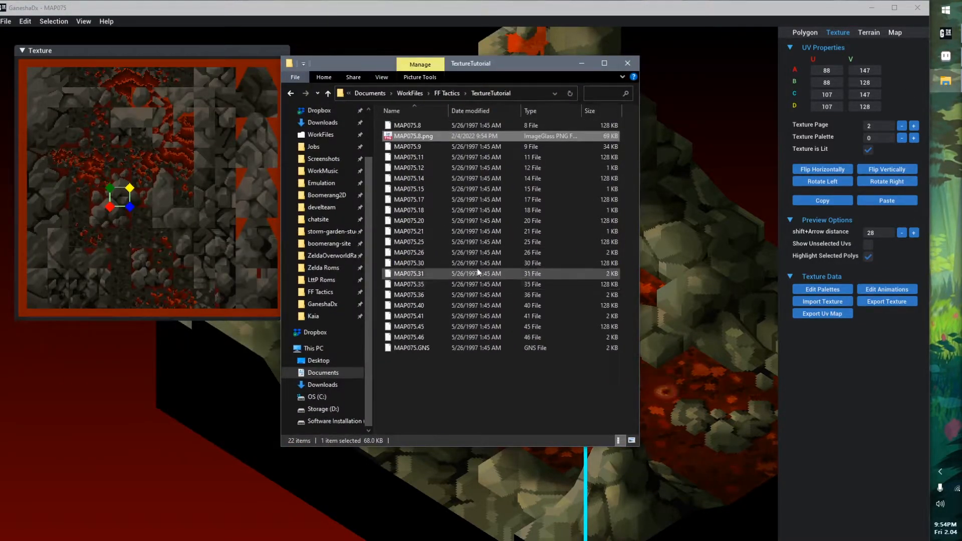
double_click(434, 136)
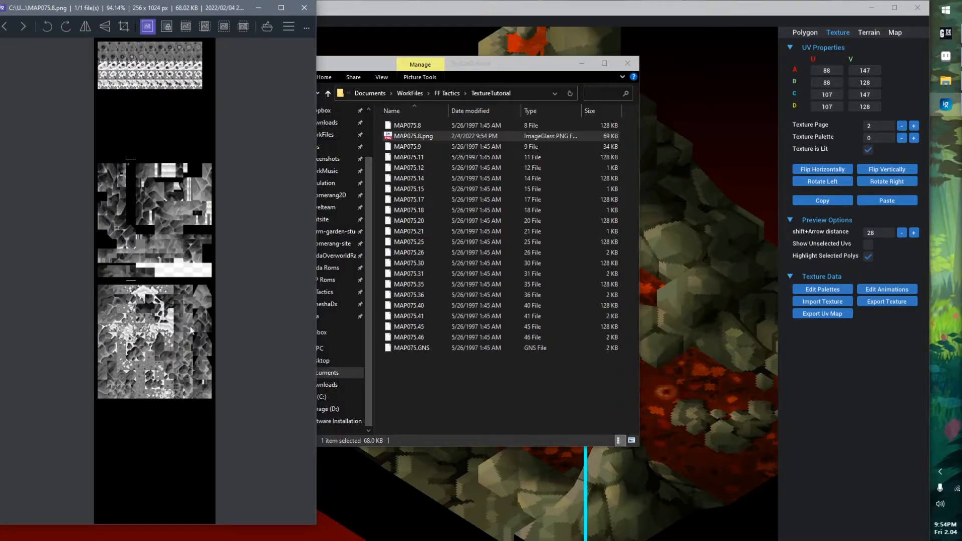
left_click(295, 10)
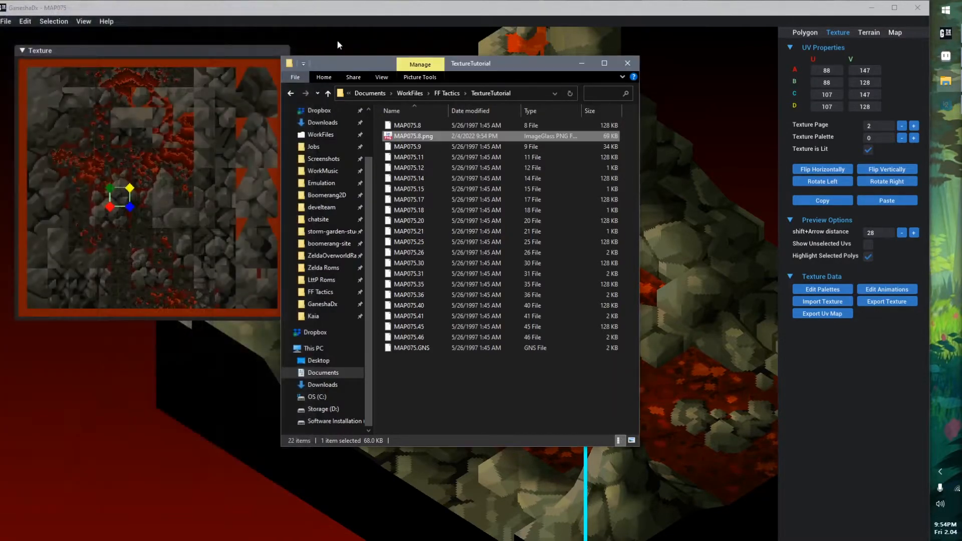
Switch to Aseprite and examine the exported MAP075.8.png, looking over its stacked grayscale texture pages up close and as a whole sheet
left_click_drag(807, 81, 605, 147)
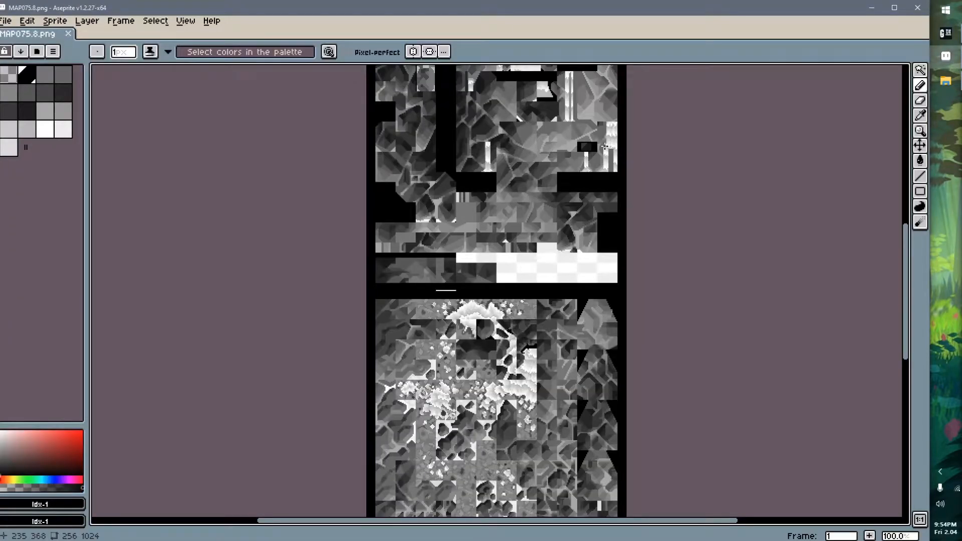
middle_click_drag(531, 145, 471, 339)
middle_click_drag(480, 155, 460, 113)
middle_click_drag(465, 224, 471, 162)
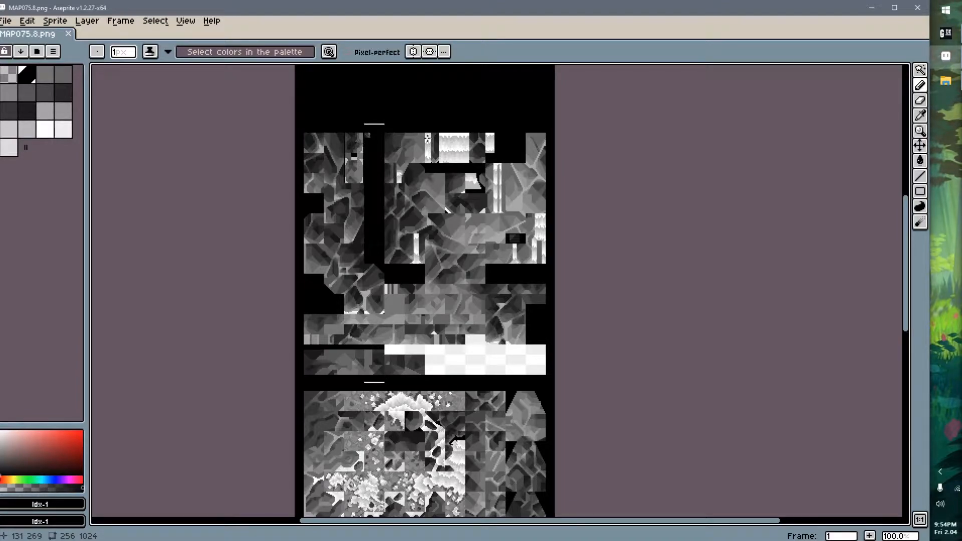
middle_click_drag(480, 171, 491, 266)
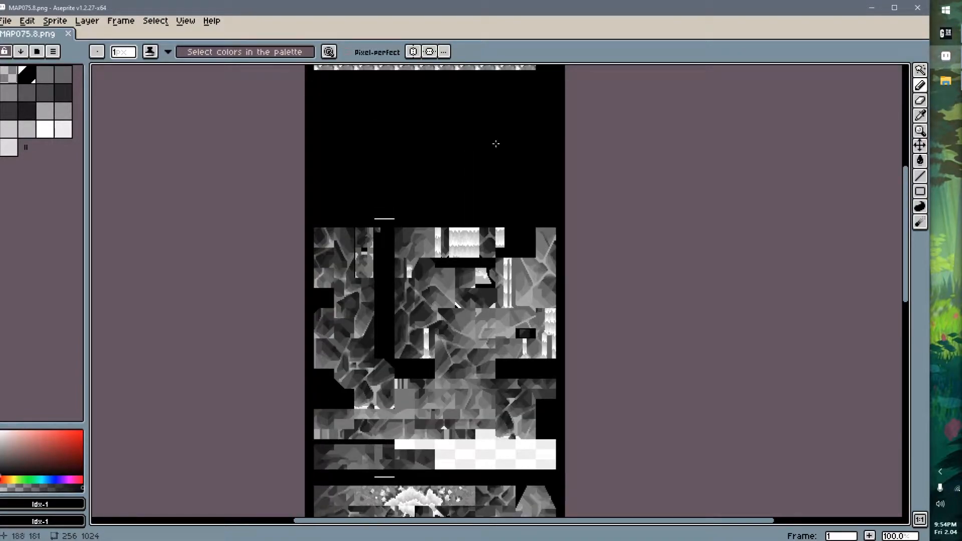
middle_click_drag(483, 201, 379, 210)
scroll(490, 178, "down", 1)
scroll(411, 221, "down", 1)
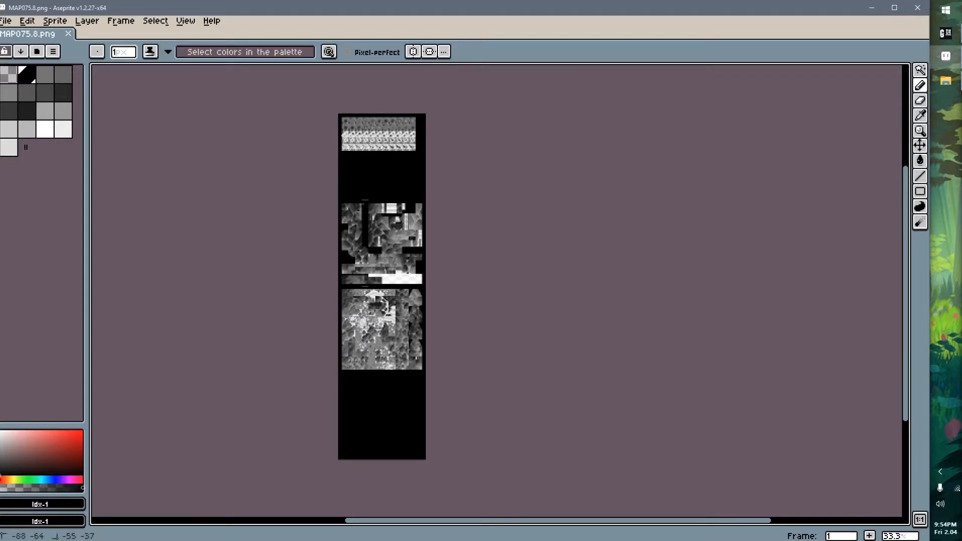
Outline the whole texture sheet and each of its four stacked pages in turn with the Rectangular Marquee, and clear the selection
key("m")
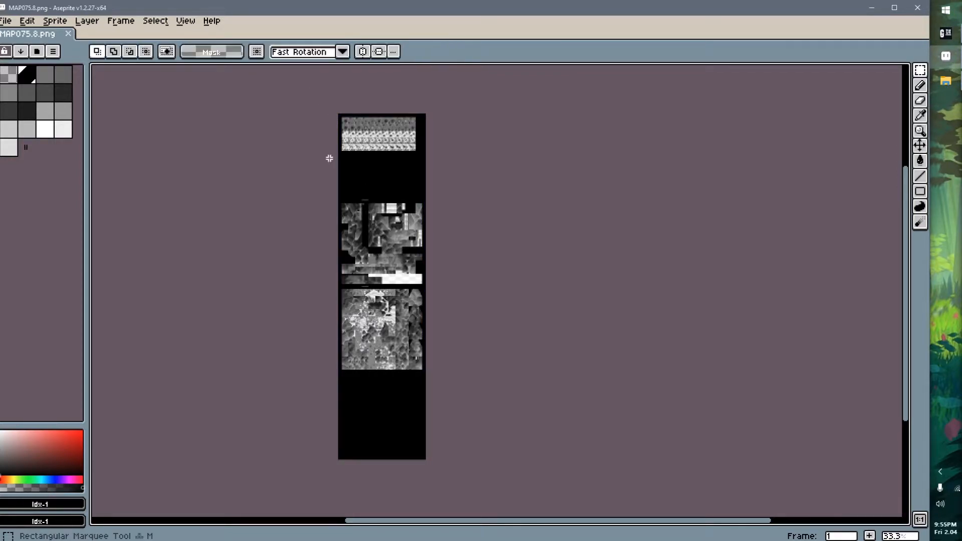
left_click_drag(303, 97, 530, 493)
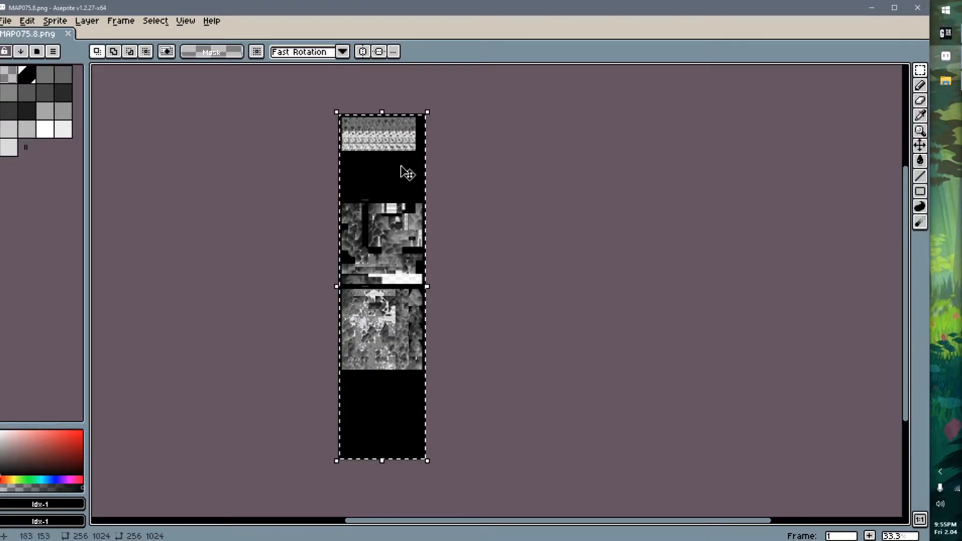
left_click(318, 107)
left_click_drag(318, 107, 487, 197)
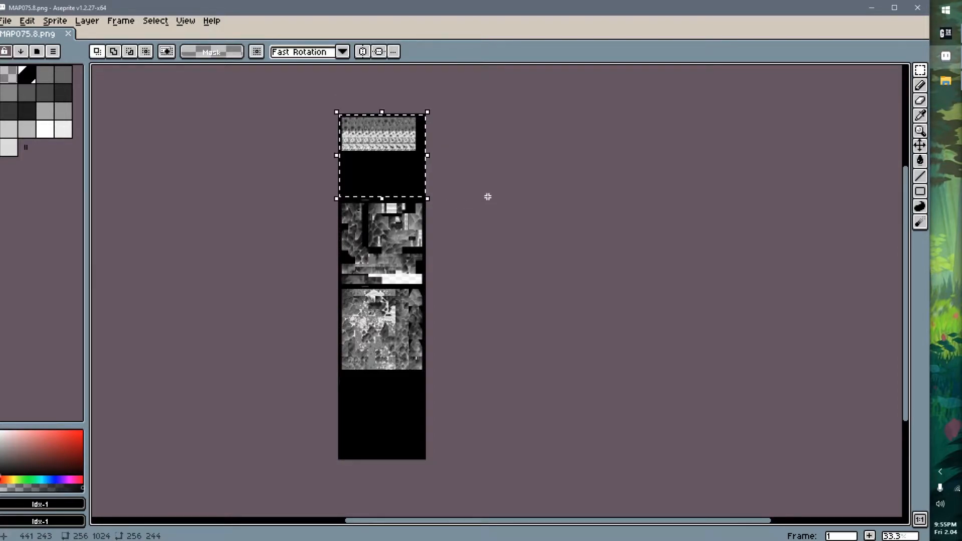
left_click_drag(305, 198, 466, 288)
left_click_drag(328, 288, 475, 371)
left_click_drag(301, 481, 479, 374)
left_click(496, 405)
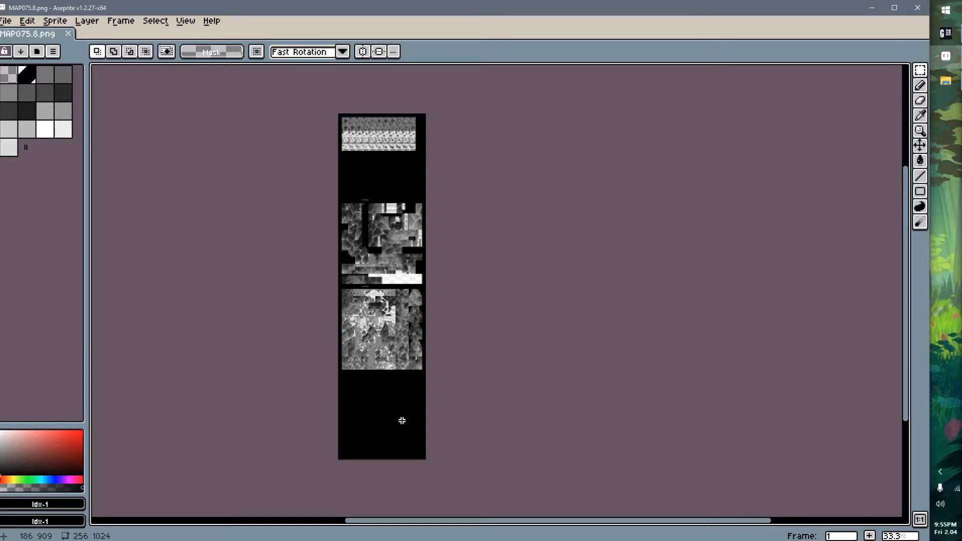
Switch to GaneshaDx and step the selected island polygon through texture pages 1 and 0, returning to page 2
left_click(941, 39)
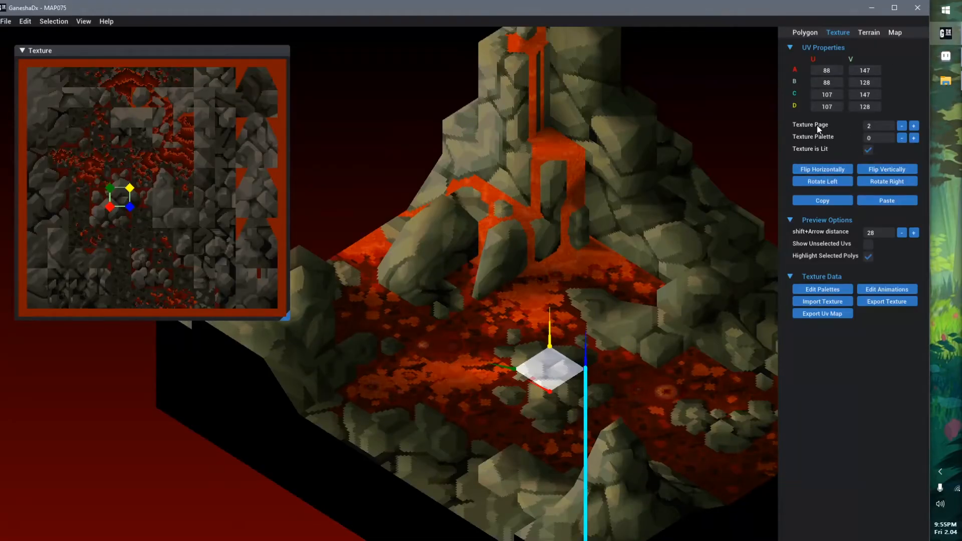
left_click(902, 126)
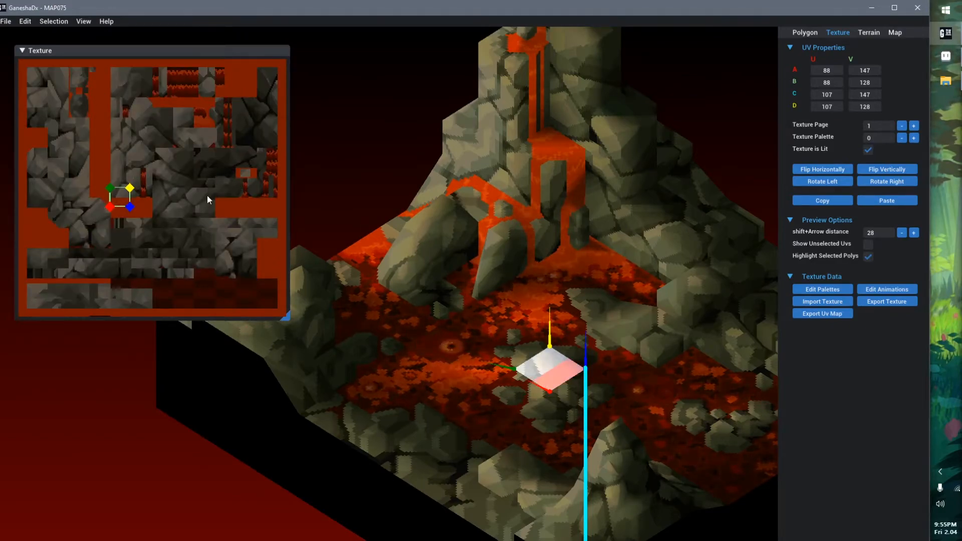
left_click(902, 126)
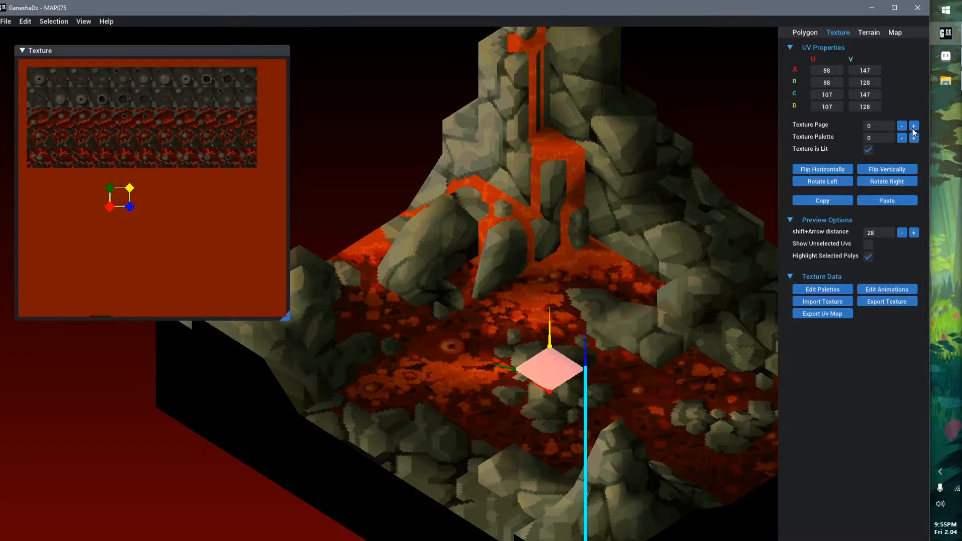
left_click(915, 130)
left_click(914, 129)
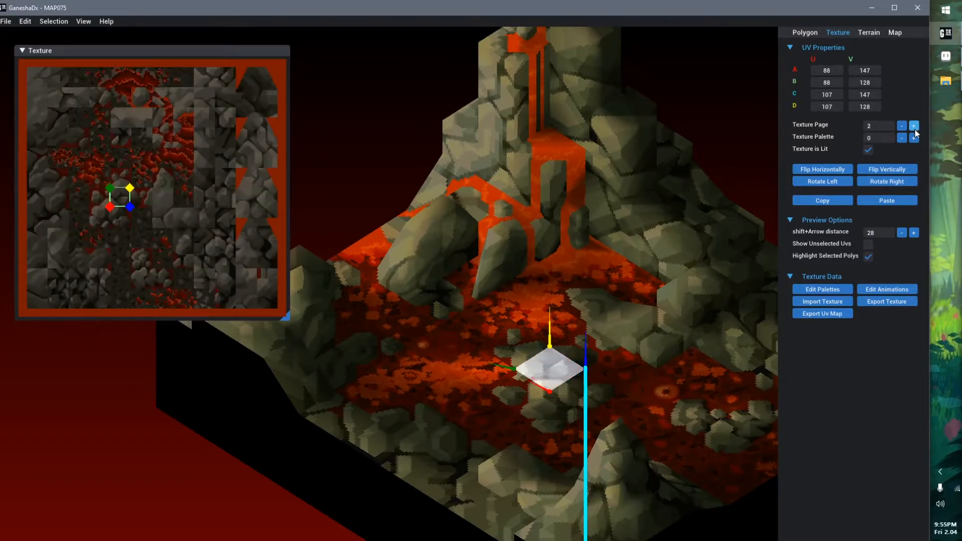
Switch back to Aseprite and compare the stacked pages in MAP075.8.png with the texture pages in GaneshaDx
left_click(946, 58)
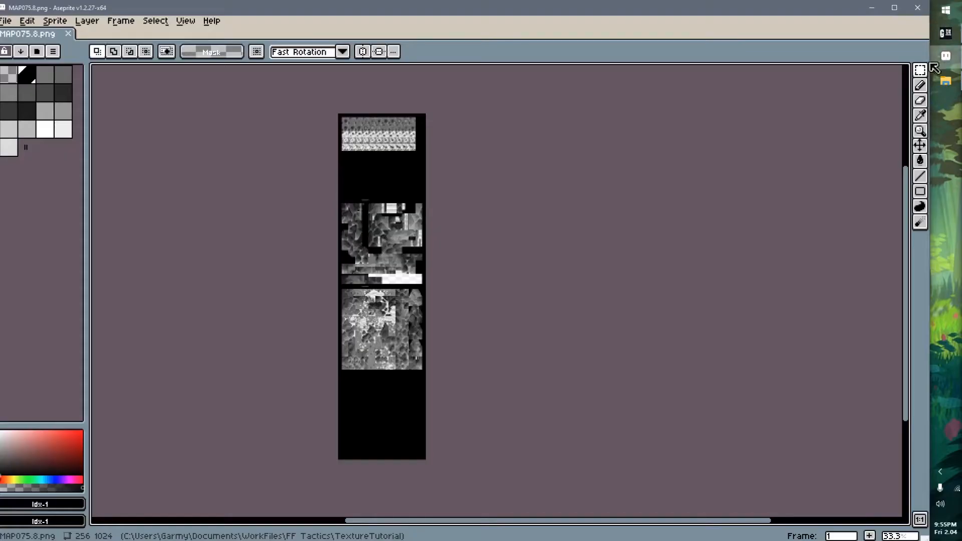
scroll(376, 306, "up", 2)
scroll(434, 242, "down", 1)
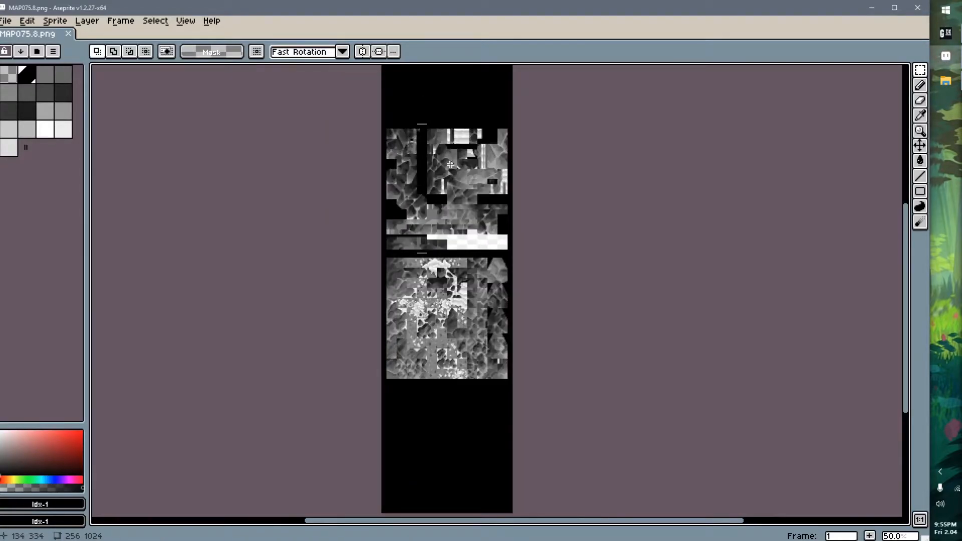
middle_click_drag(446, 203, 419, 312)
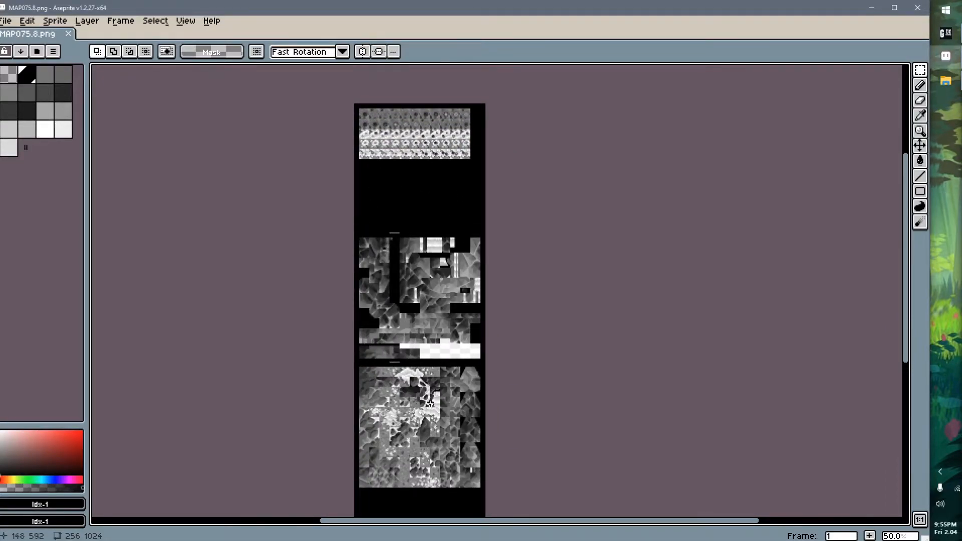
middle_click_drag(456, 399, 443, 384)
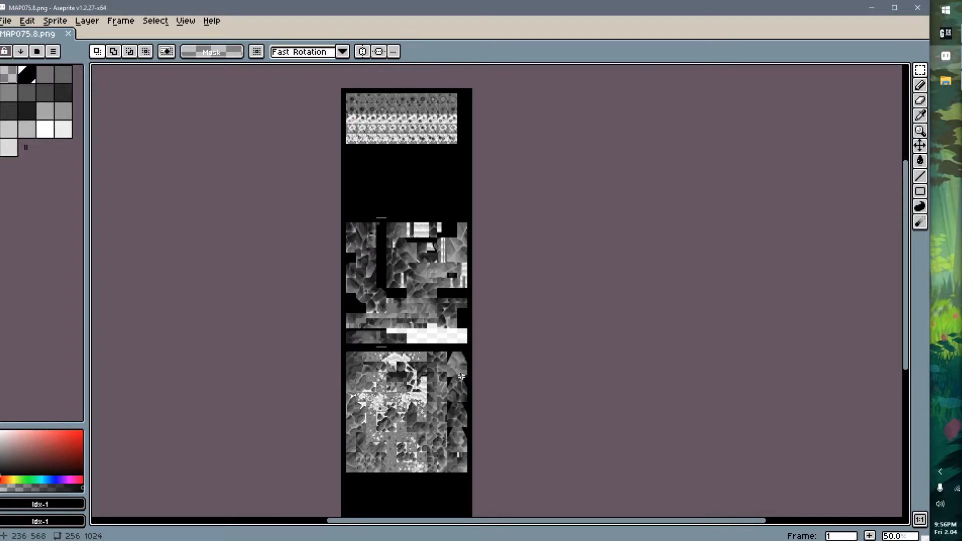
Switch to GaneshaDx, view the map's list of texture palettes, and return to the UV properties
key("alt+Tab")
middle_click_drag(519, 371, 445, 319)
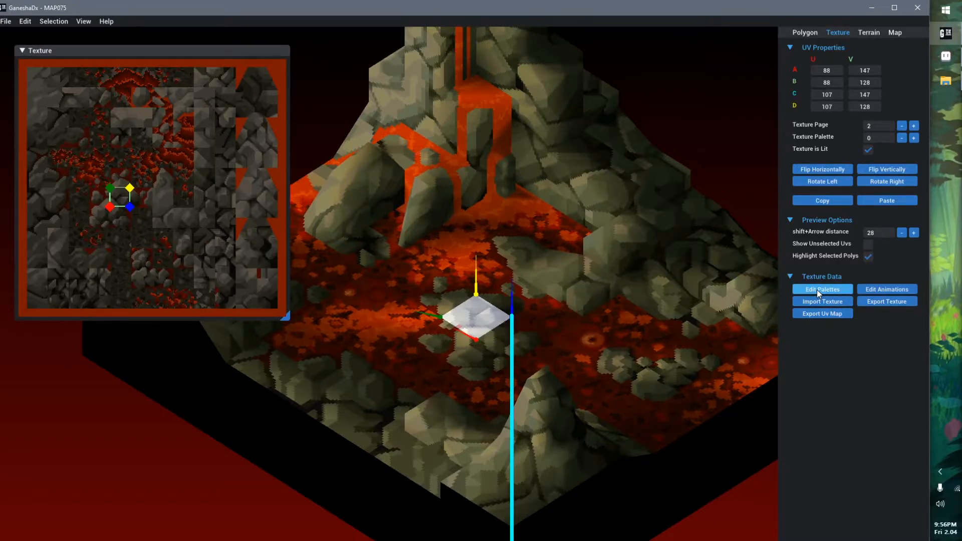
left_click(843, 292)
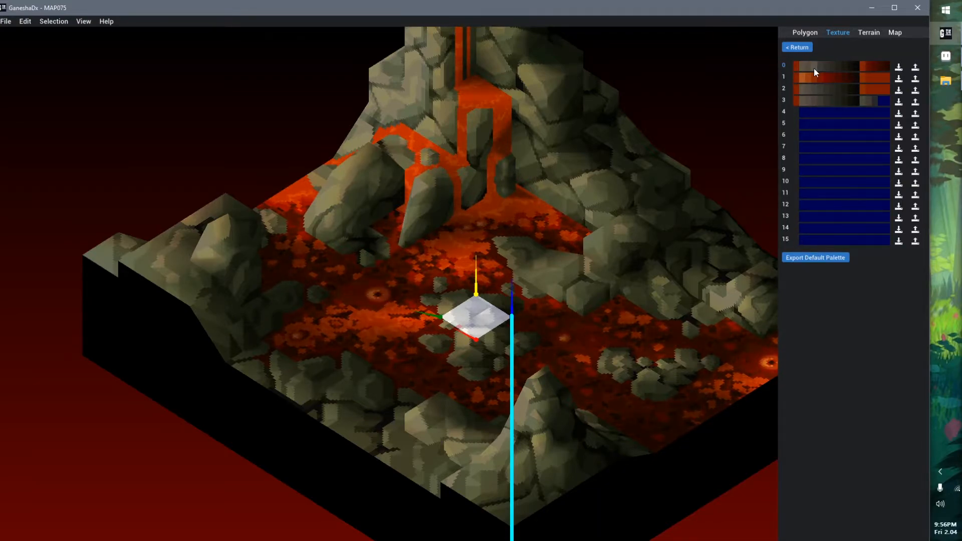
left_click(792, 48)
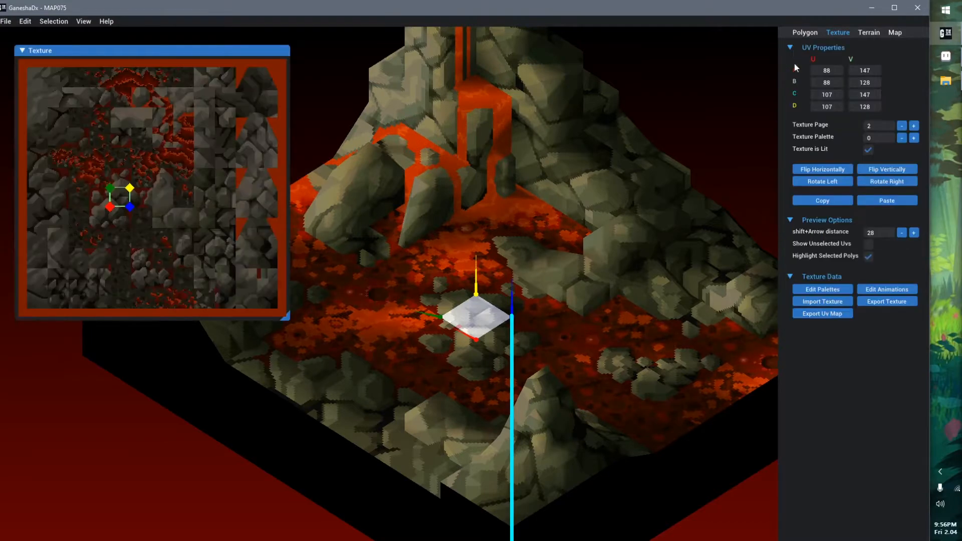
Select lava and rock polygons across the map to compare their texture pages and palettes, ending on the central island polygon
left_click(473, 321)
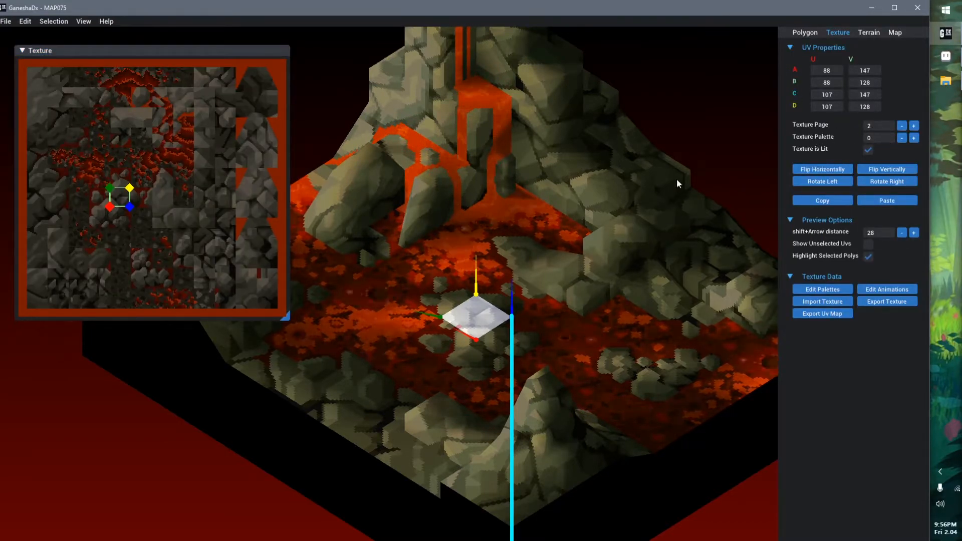
left_click(345, 283)
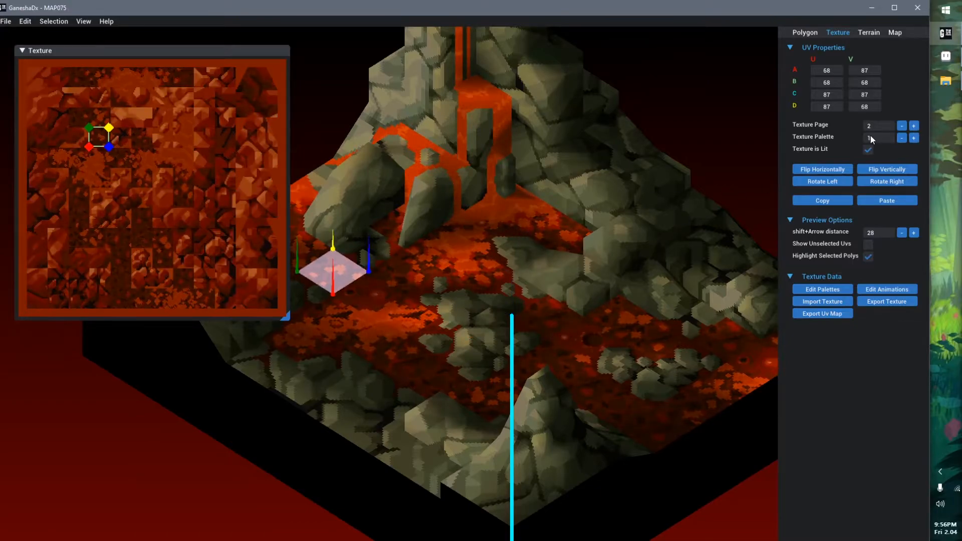
middle_click_drag(387, 250, 443, 265)
left_click(422, 203)
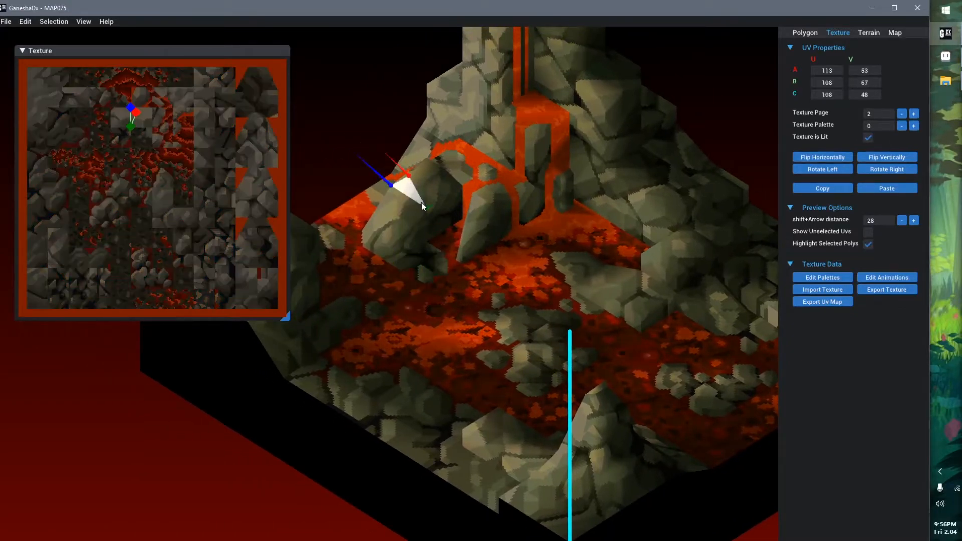
left_click(435, 187)
left_click(495, 126)
left_click(588, 121)
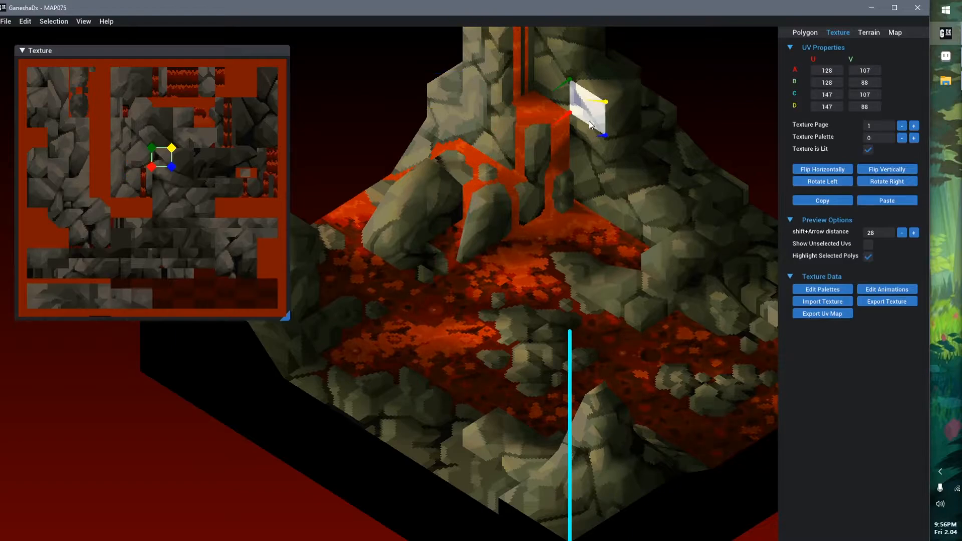
left_click(659, 183)
left_click(739, 233)
left_click(729, 310)
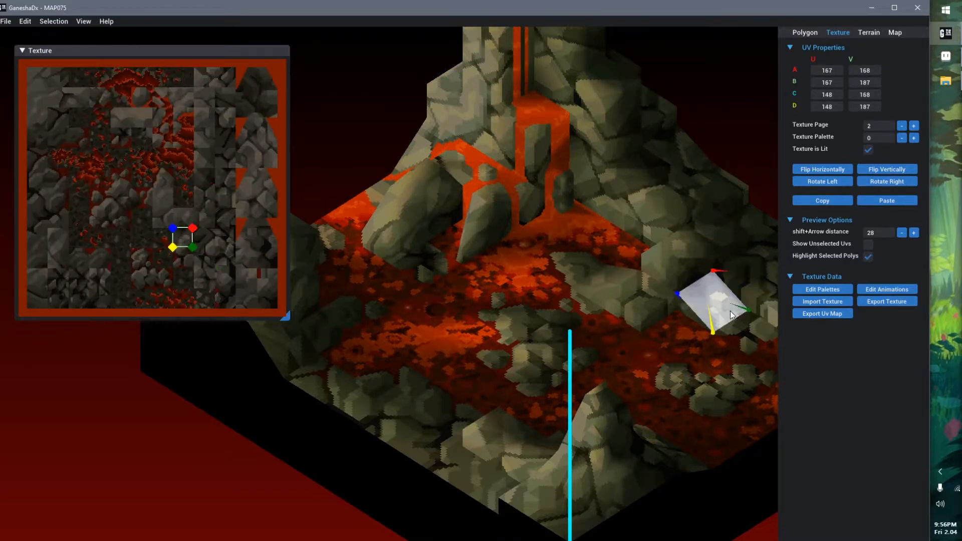
left_click(532, 334)
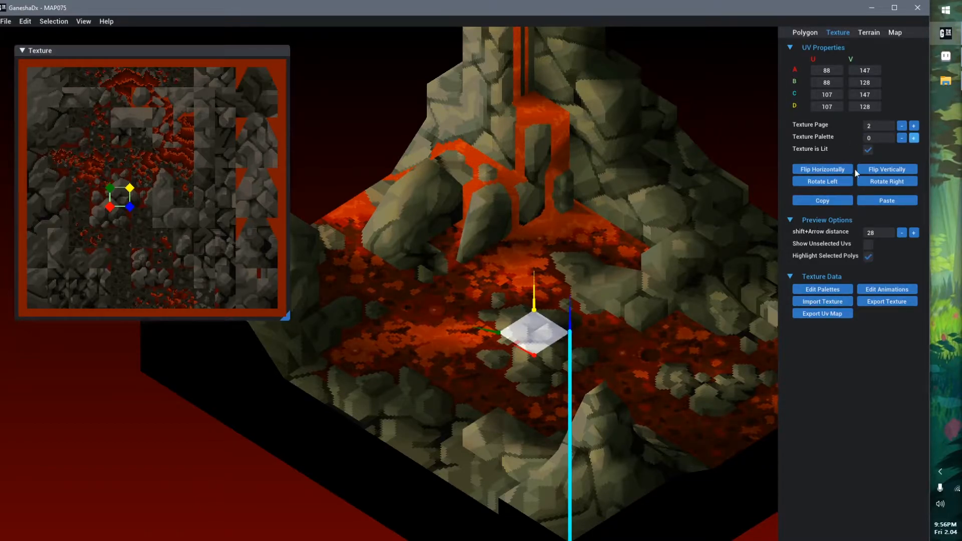
Turn off highlighting of selected polygons for a clear view of the central island polygon
scroll(616, 399, "up", 3)
middle_click_drag(616, 398, 702, 231)
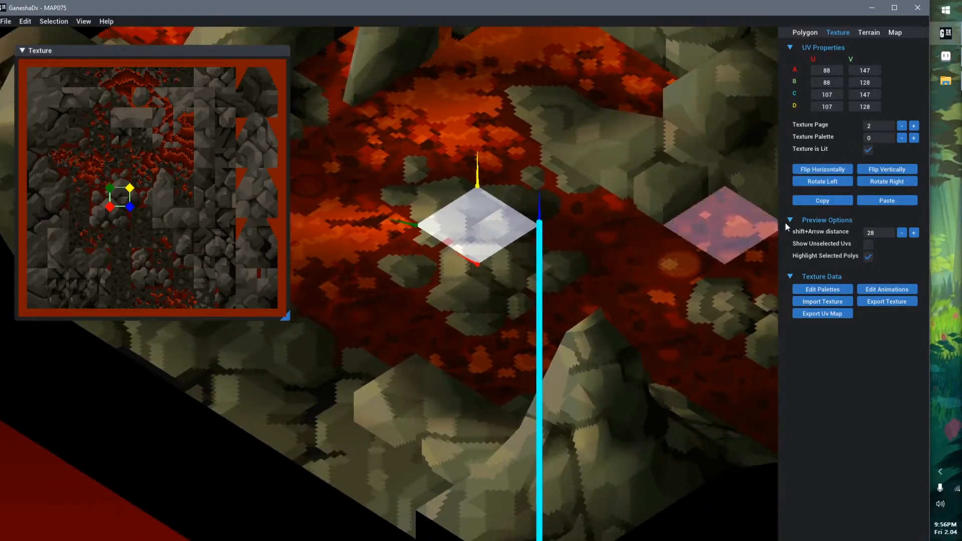
left_click(868, 256)
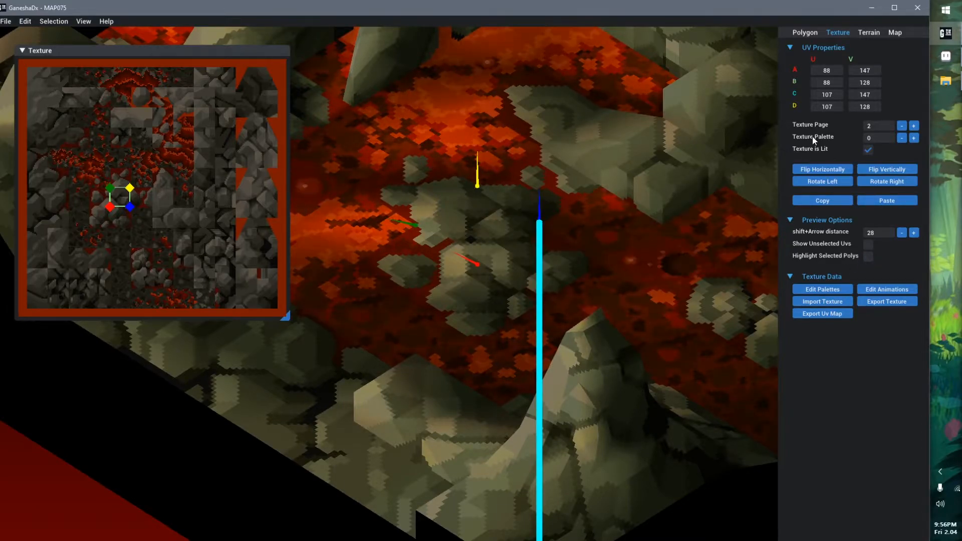
Preview the island polygon under texture palettes 1, 2 and 3, and return it to palette 0
left_click(913, 140)
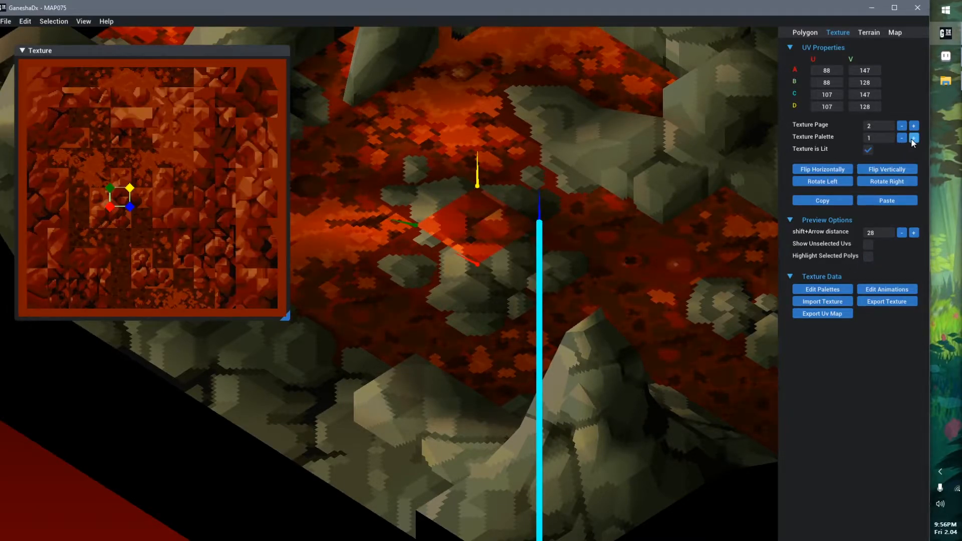
left_click(913, 139)
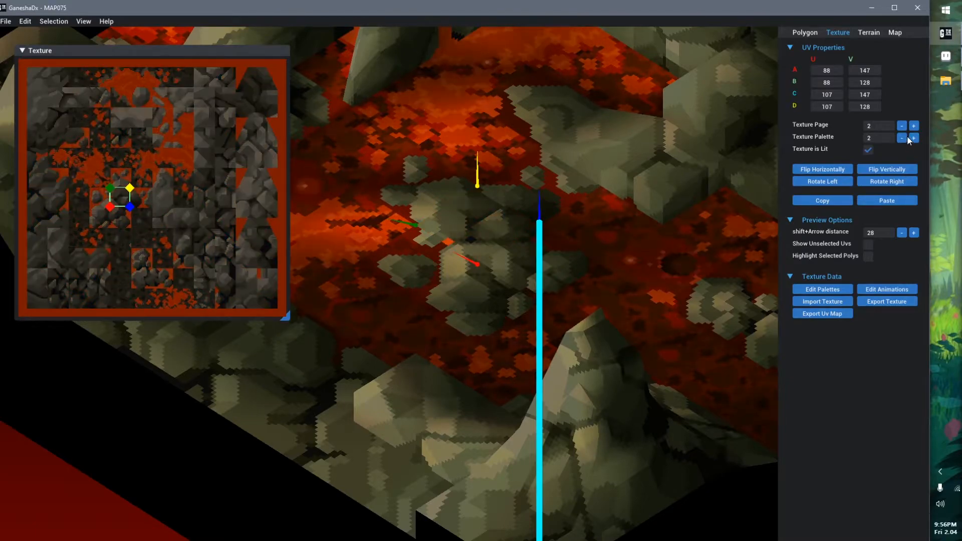
left_click(912, 138)
left_click(902, 138)
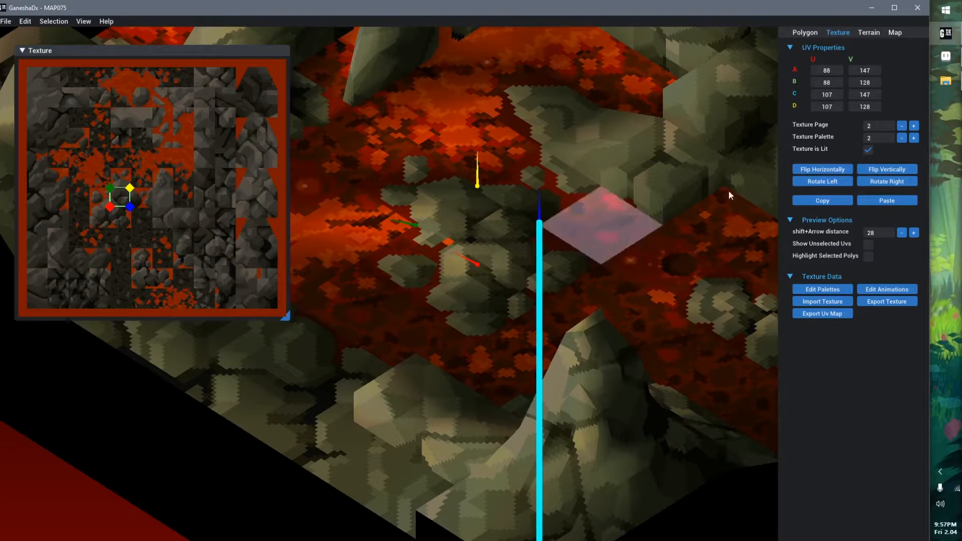
left_click(917, 138)
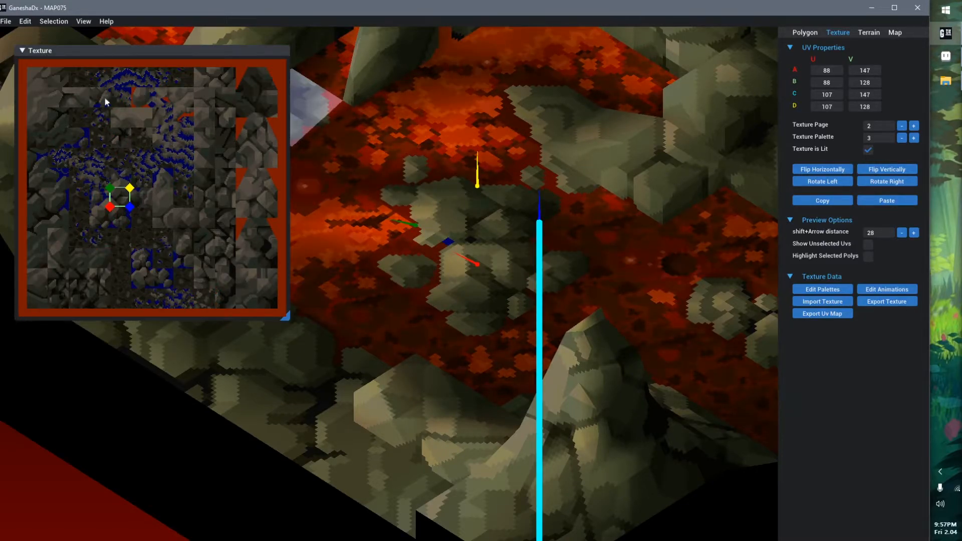
left_click(902, 140)
left_click(903, 139)
left_click(903, 139)
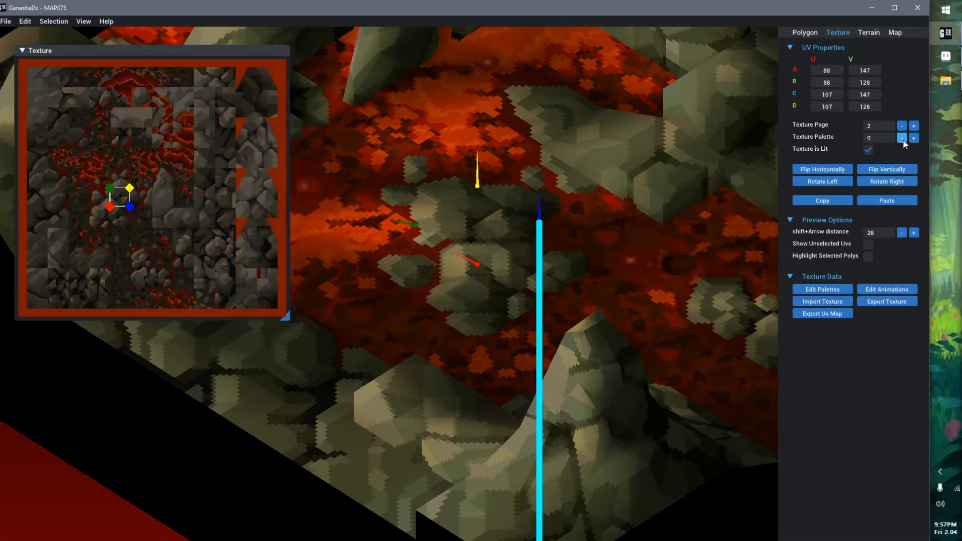
Cycle the island polygon up to palette 2 and back to 0 for comparison, and open the palette list for editing
left_click(915, 140)
left_click(915, 140)
left_click(915, 140)
left_click(905, 140)
left_click(905, 140)
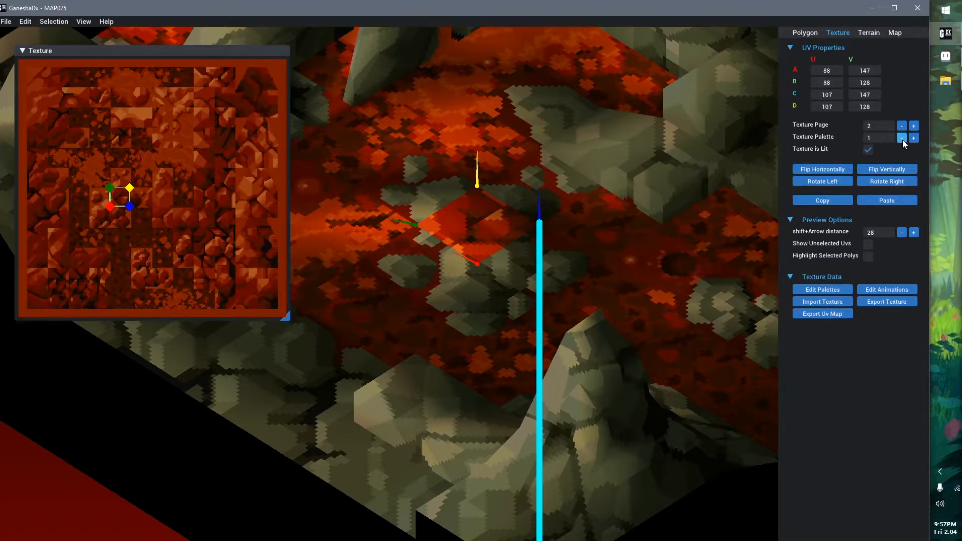
left_click(902, 138)
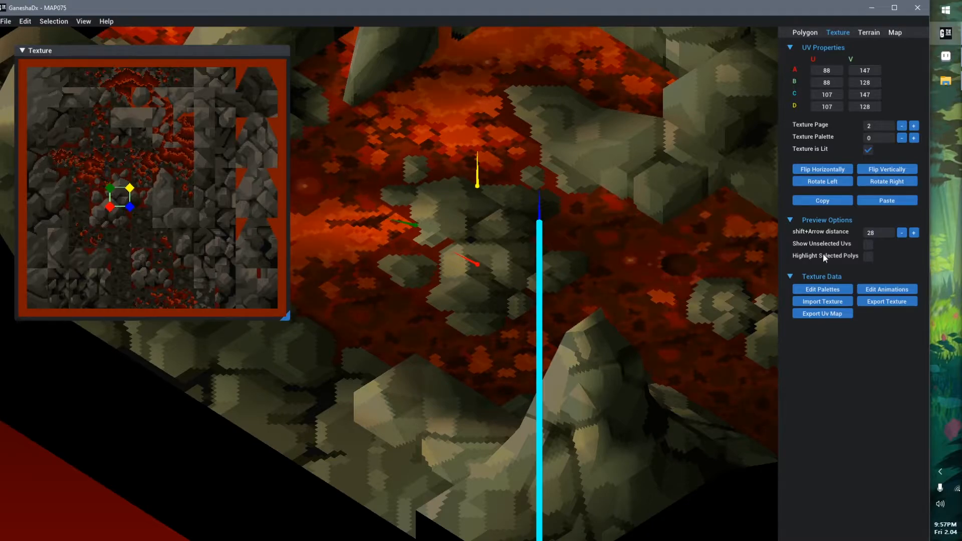
left_click(824, 291)
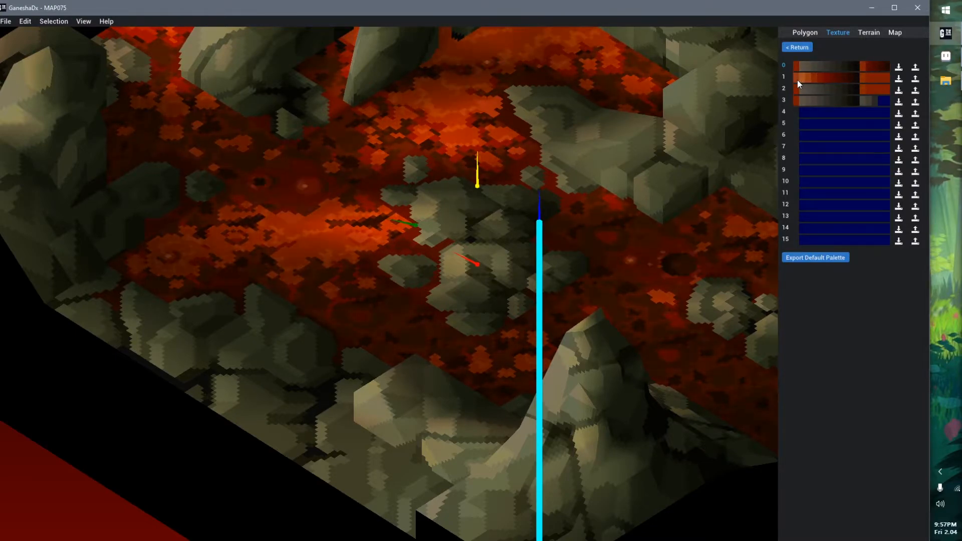
Review the MAP075 palette list, and switch to Aseprite to examine the grayscale rock texture sheet up close
left_click(804, 47)
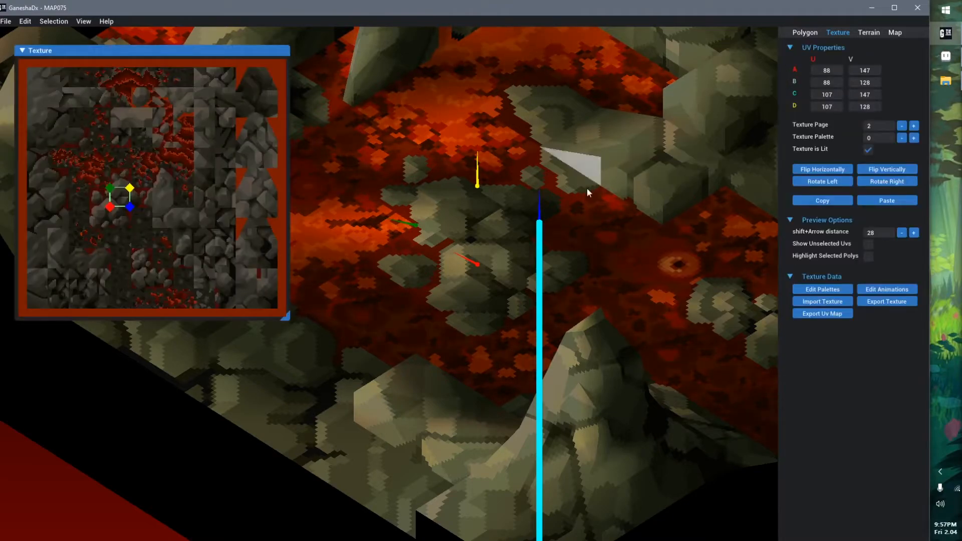
left_click(814, 289)
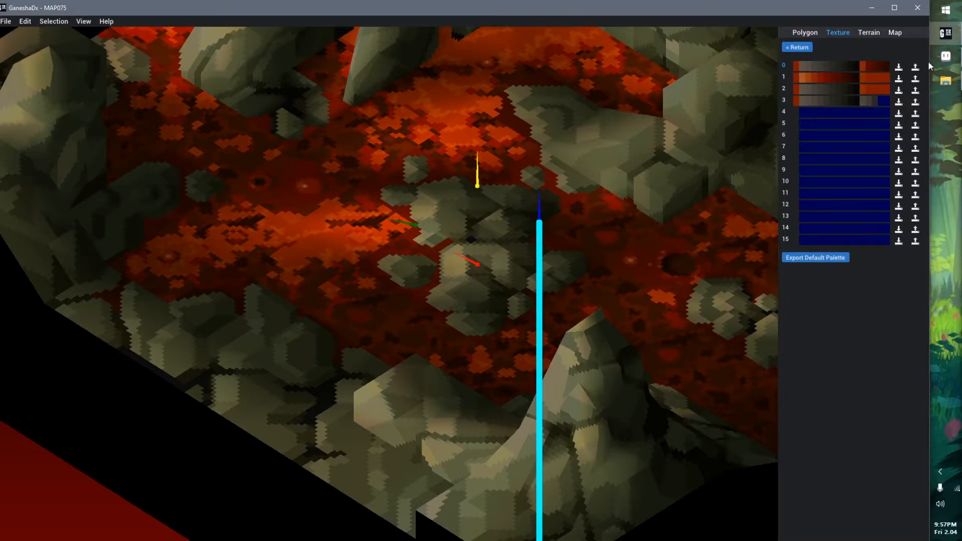
left_click(946, 56)
scroll(329, 319, "up", 3)
scroll(462, 301, "down", 2)
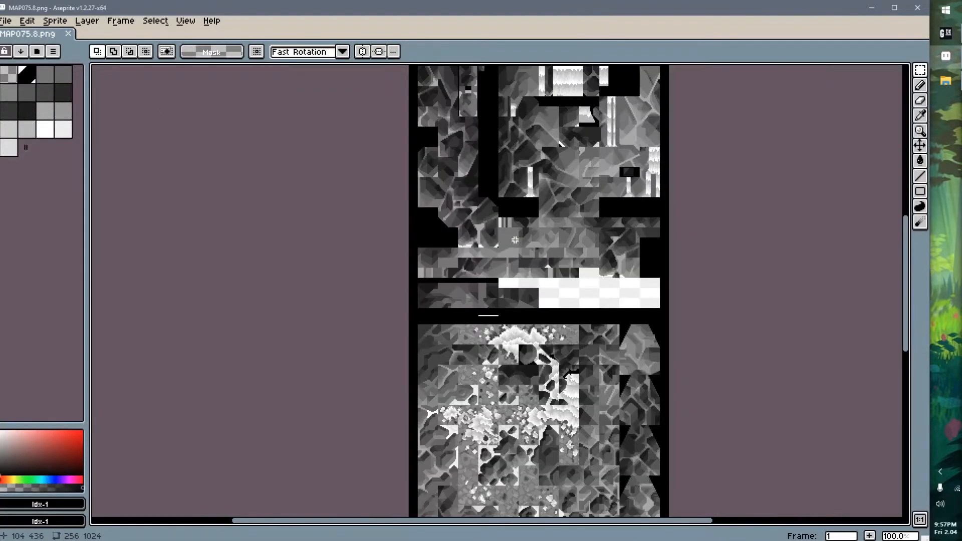
middle_click_drag(530, 243, 454, 267)
scroll(487, 256, "up", 1)
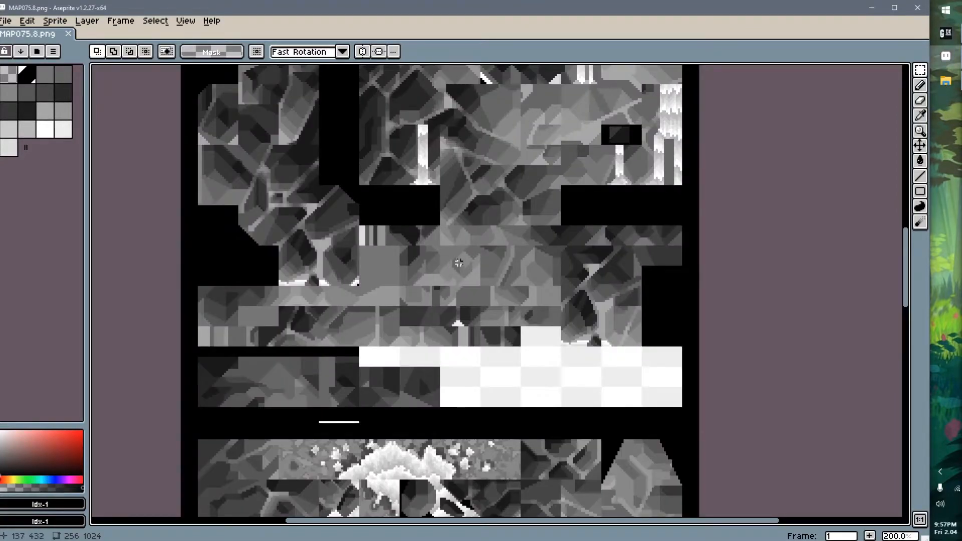
Use the non-contiguous Magic Wand to select every pixel sharing the flat mid-gray tile's shade, and inspect where that shade occurs
key("w")
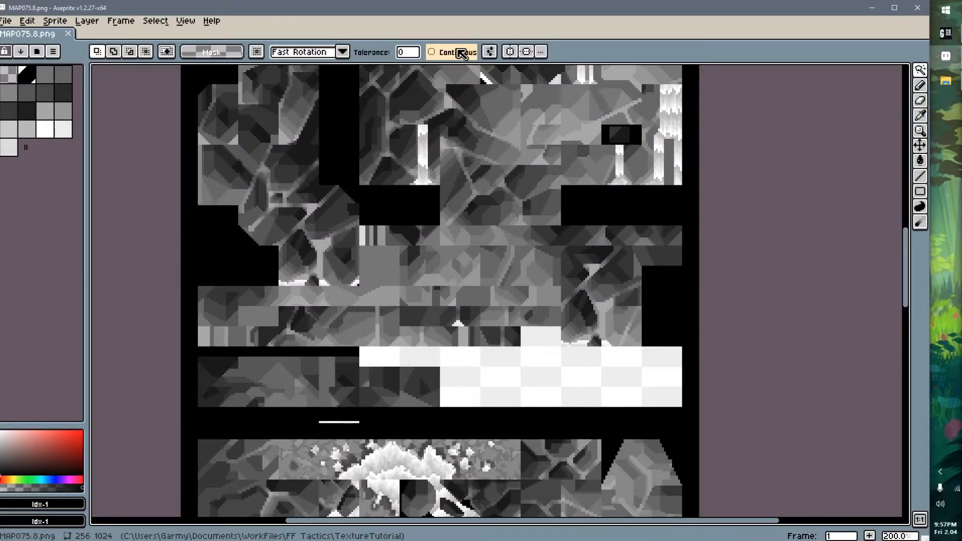
middle_click_drag(382, 291, 392, 216)
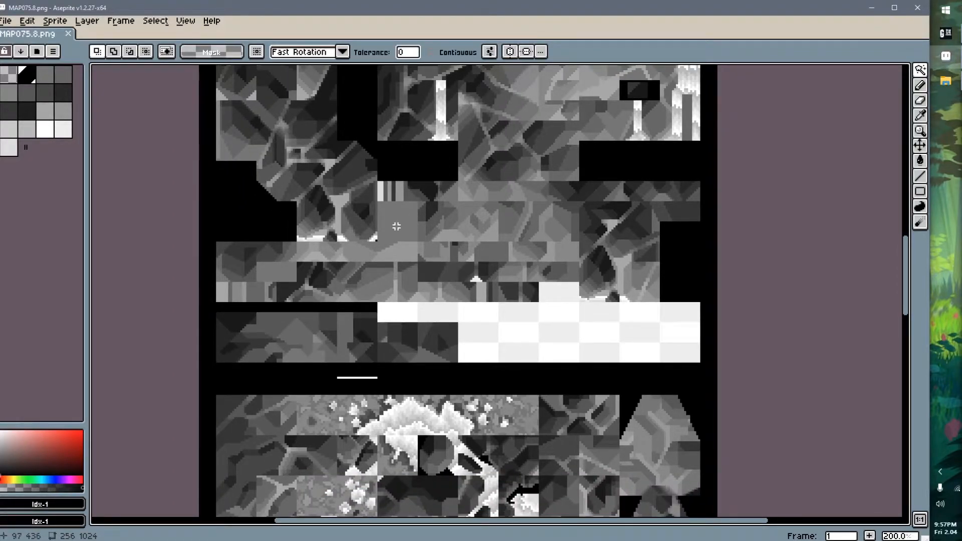
left_click(396, 226)
scroll(579, 255, "down", 2)
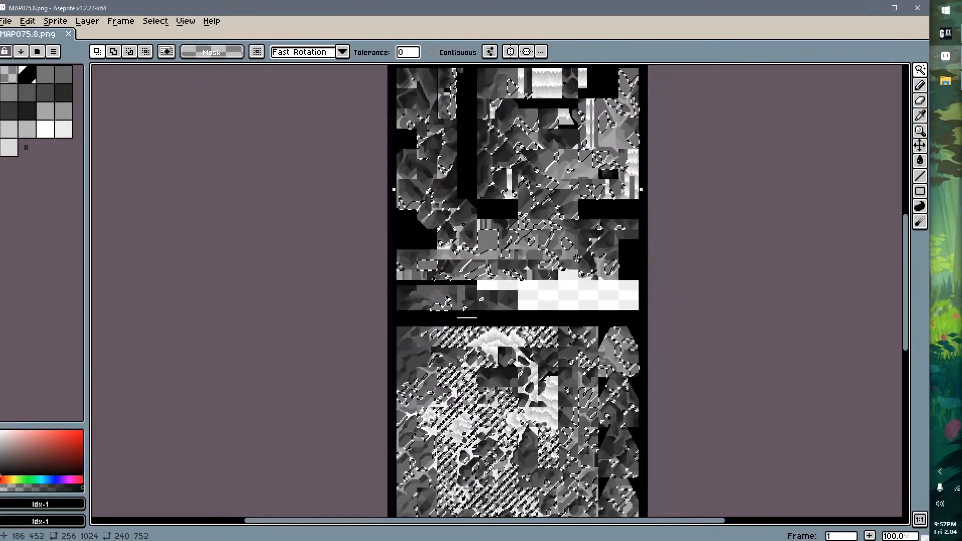
scroll(577, 261, "up", 1)
scroll(575, 298, "up", 1)
middle_click_drag(515, 161, 559, 305)
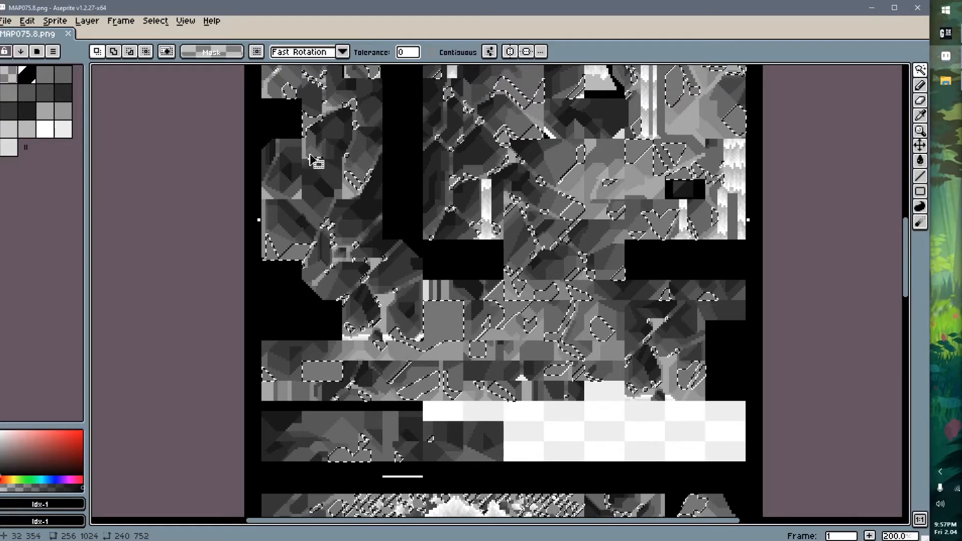
scroll(346, 173, "up", 4)
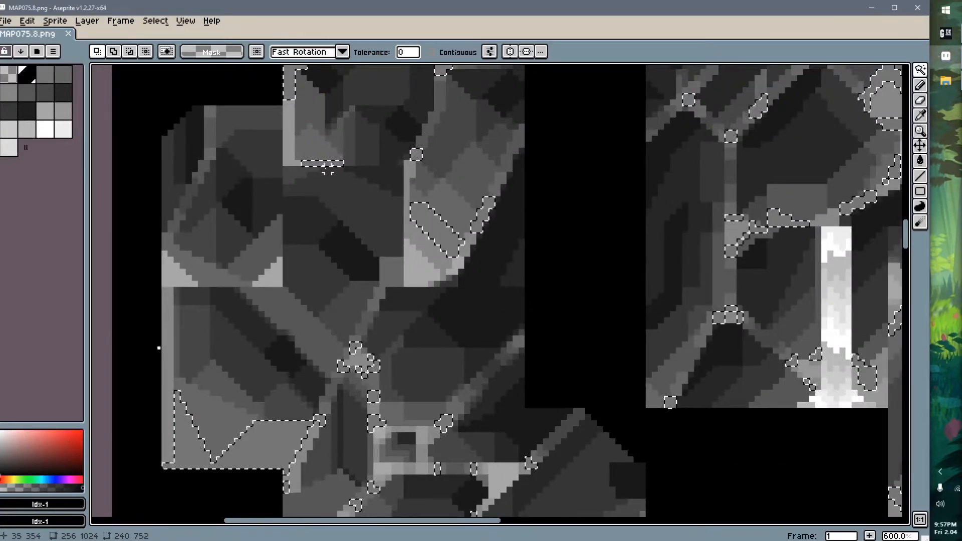
Select several darker and lighter gray shades of the rock texture in turn to compare their distribution, and clear the selection
scroll(513, 245, "down", 2)
scroll(548, 264, "down", 3)
middle_click_drag(554, 264, 445, 207)
scroll(474, 207, "up", 2)
left_click(474, 207)
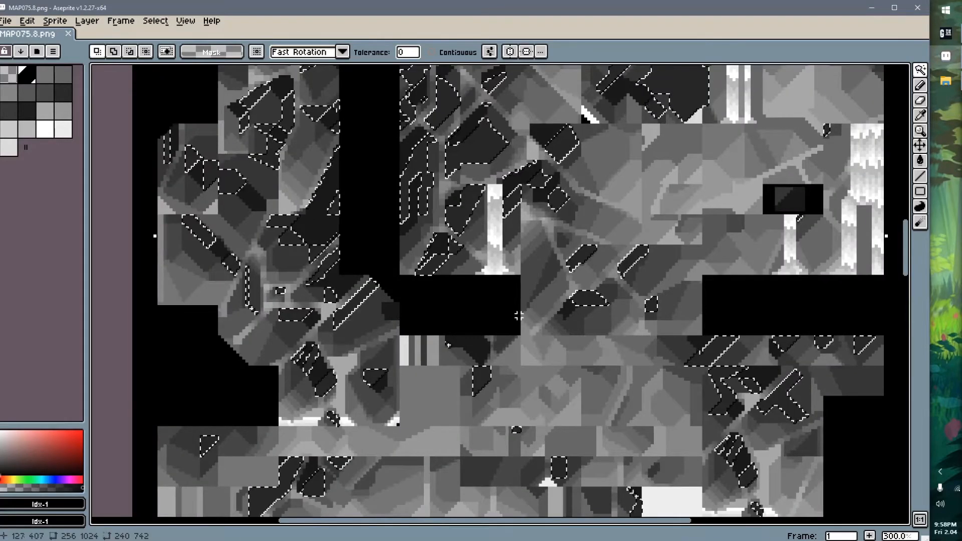
left_click(429, 214)
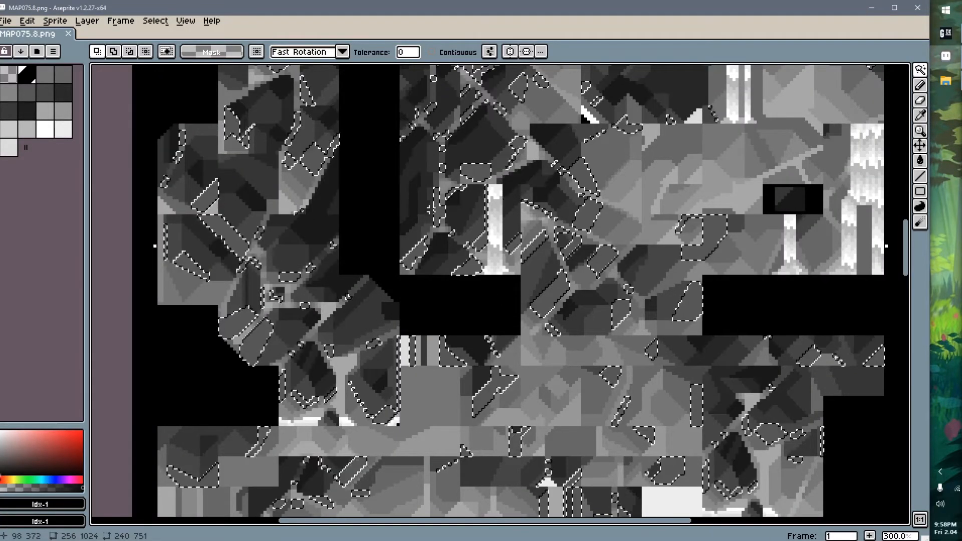
left_click(429, 228)
left_click(616, 194)
left_click(634, 199)
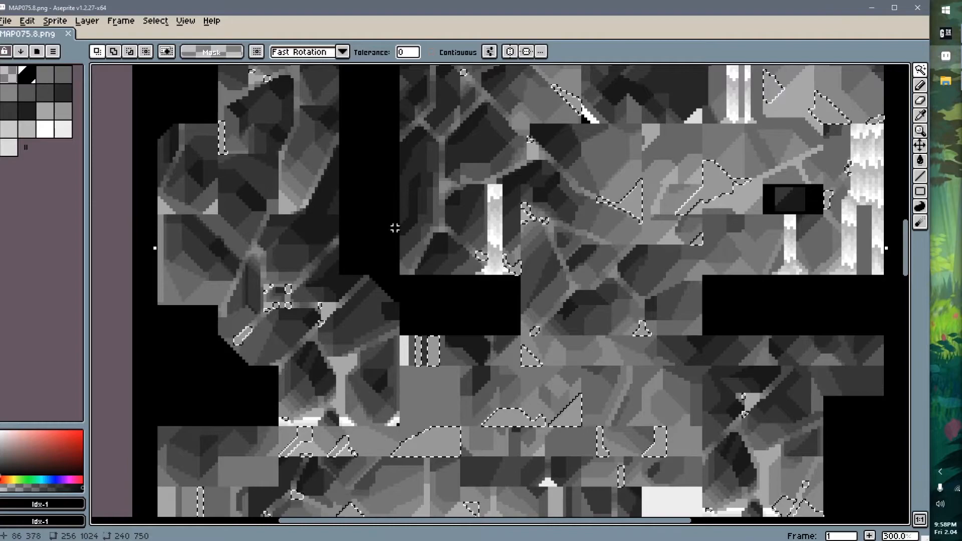
scroll(371, 236, "down", 3)
key("ctrl+d")
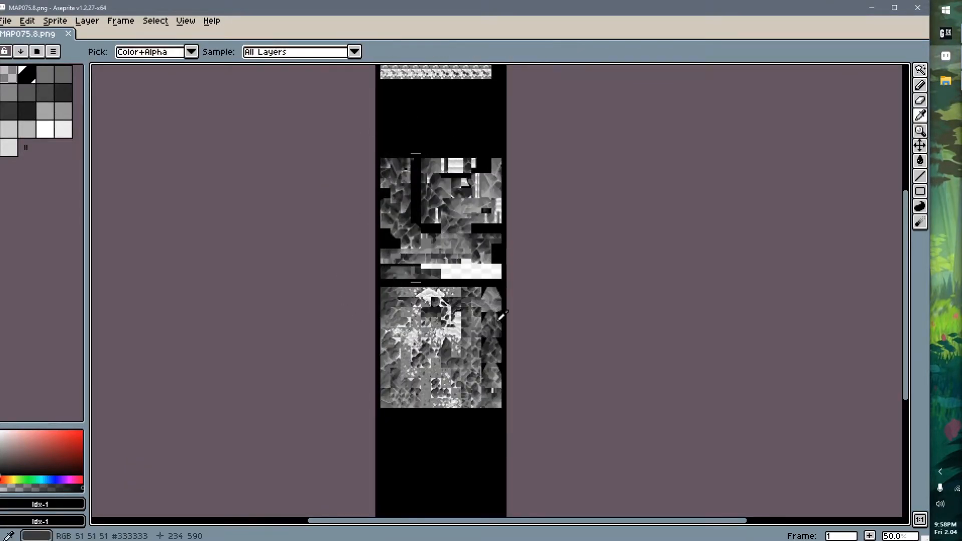
Switch back to GaneshaDx, leave the palette list and select the central island polygon to show its UV properties
key("alt+Tab")
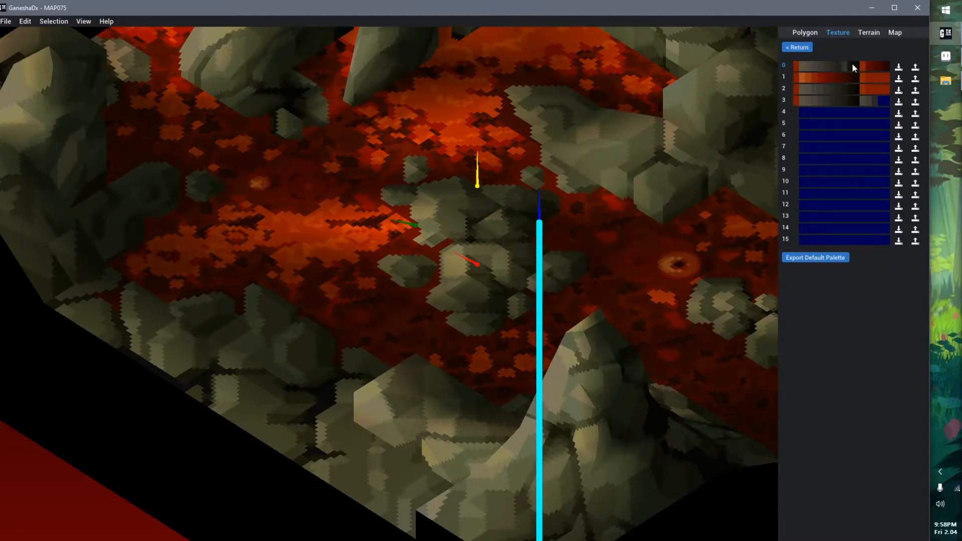
left_click(797, 47)
middle_click_drag(547, 195, 552, 212)
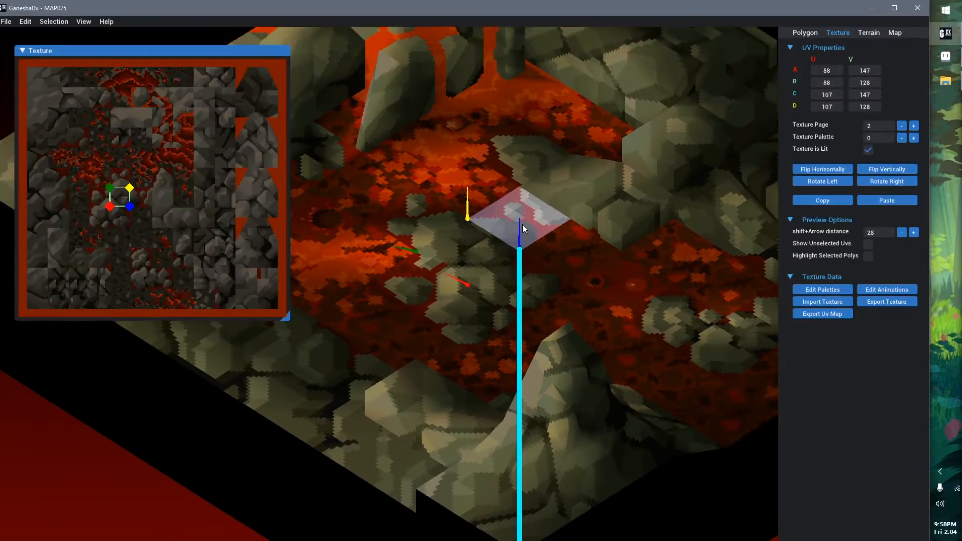
left_click(470, 252)
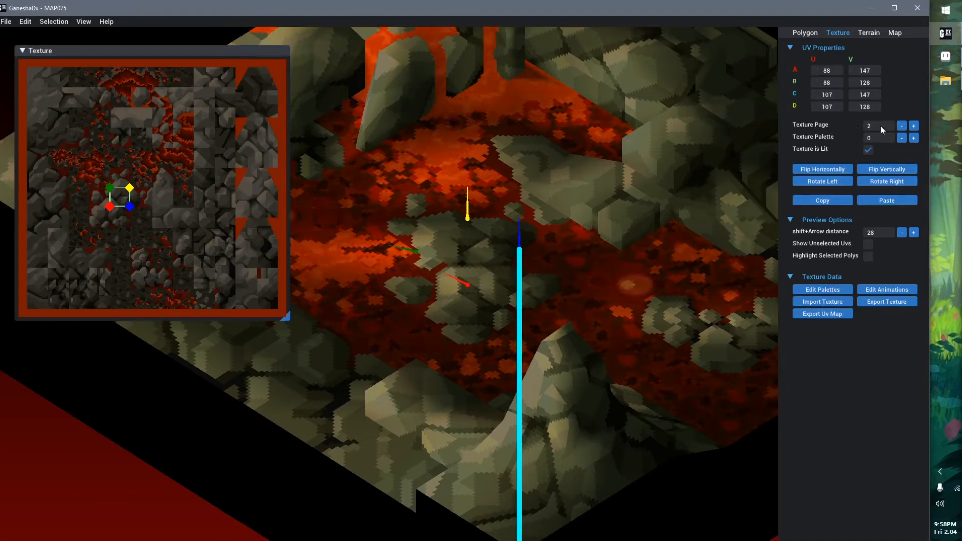
Preview the island polygon on texture page 0 and under palettes 15 and 1, returning it to page 2 and palette 0
left_click(914, 126)
left_click(914, 125)
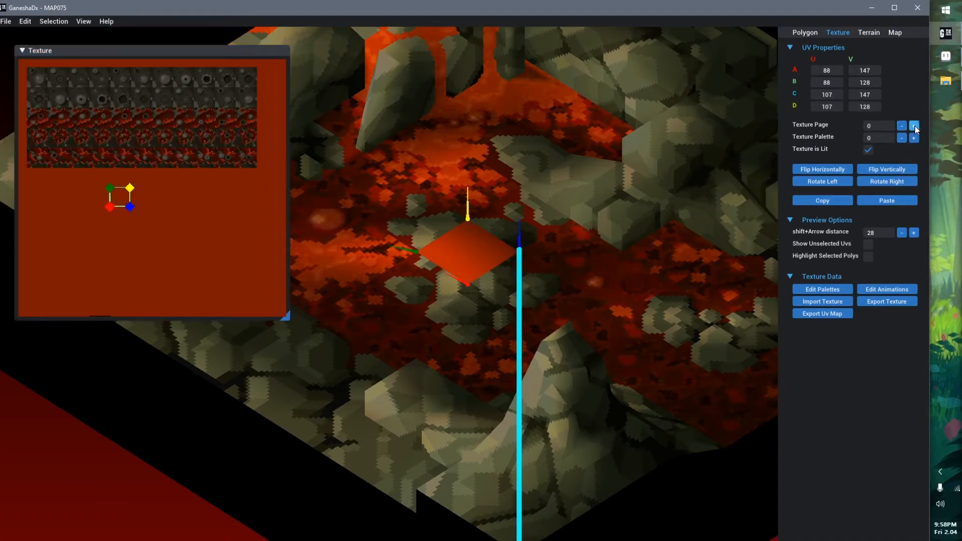
left_click(913, 125)
left_click(913, 126)
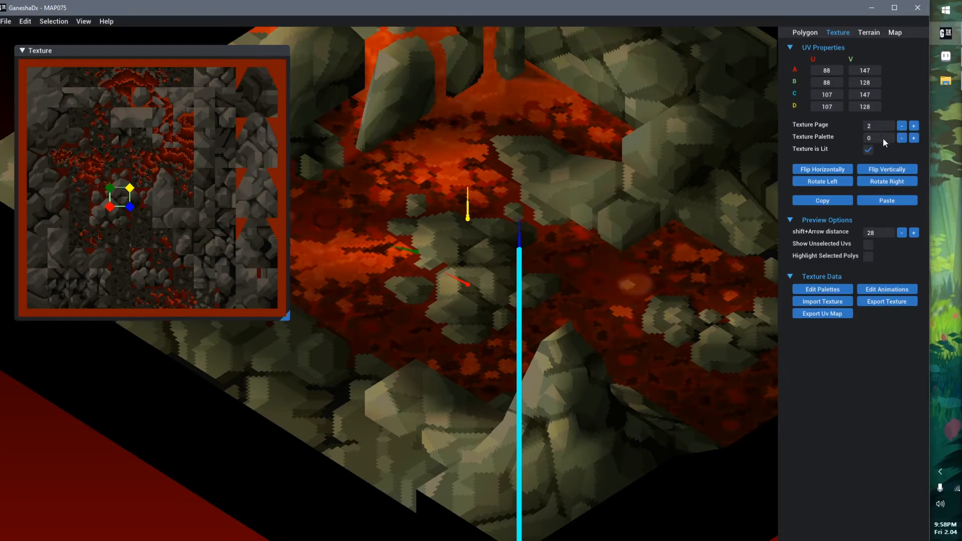
left_click(902, 138)
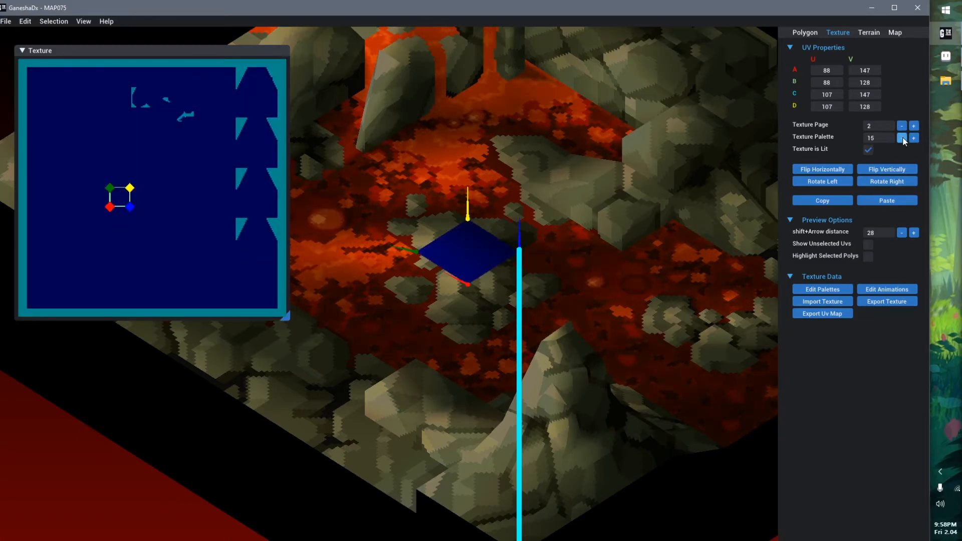
left_click(914, 138)
left_click(914, 138)
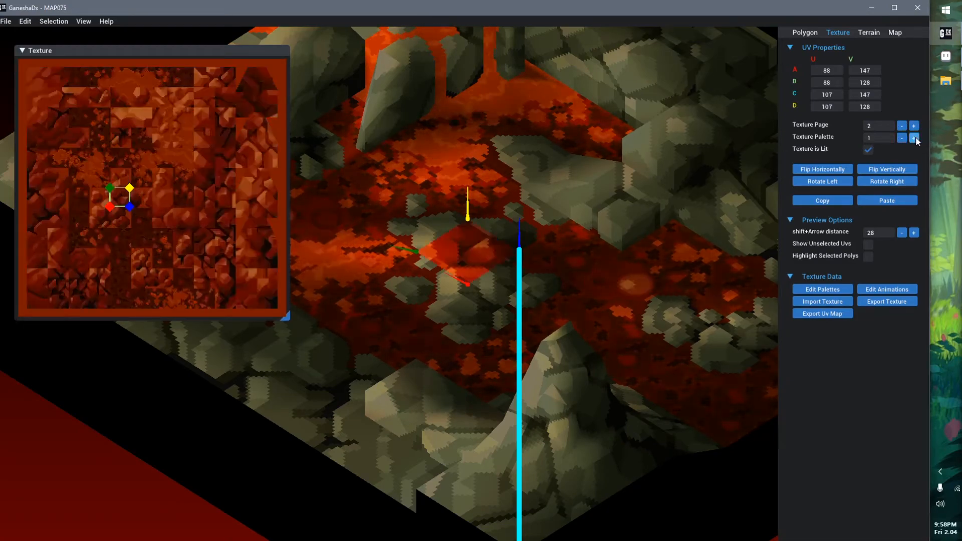
left_click(902, 138)
Try shifting the island polygon's UVs across the rock and lava texture, ending with corner A at U 87, V 154
middle_click_drag(395, 226, 425, 217)
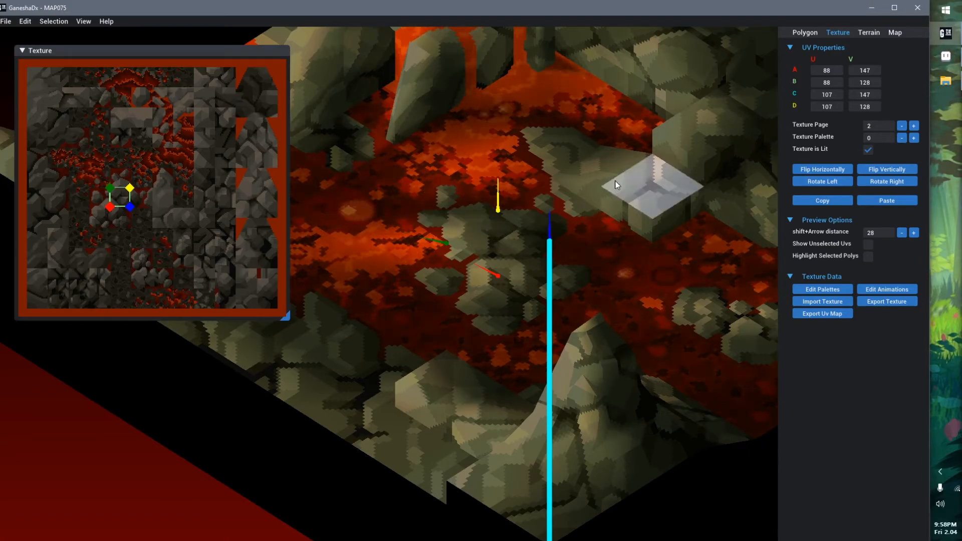
scroll(520, 259, "down", 5)
scroll(429, 324, "up", 5)
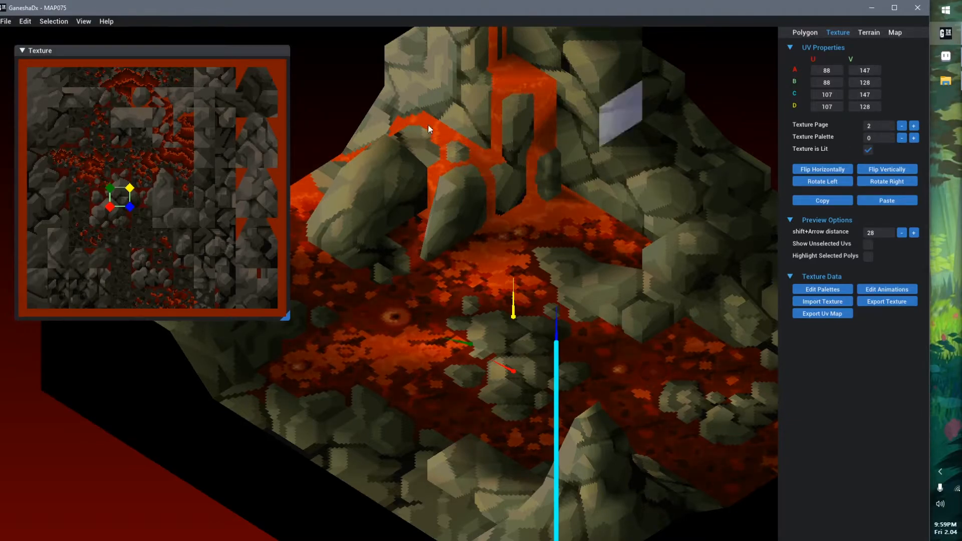
left_click(119, 197)
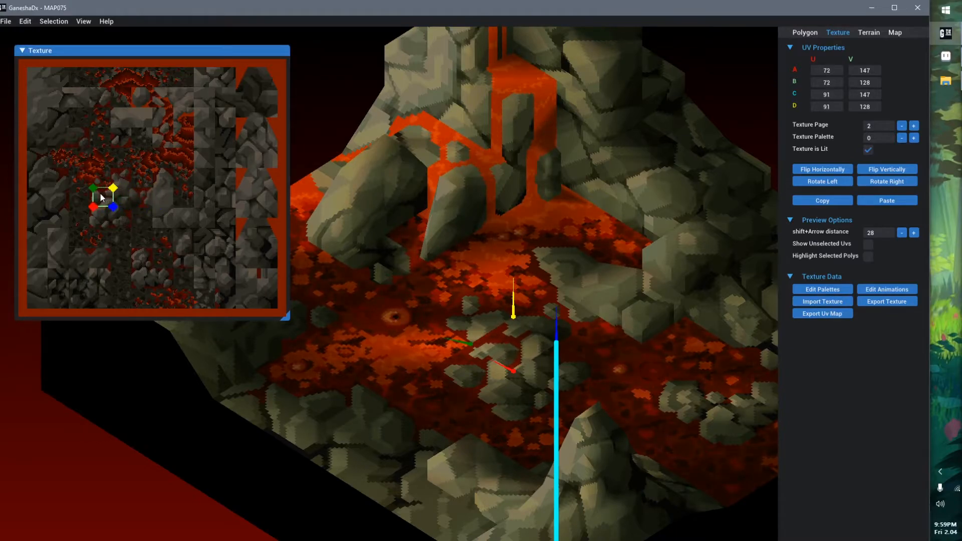
mouse_move(140, 197)
left_mouse_down()
mouse_move(127, 197)
mouse_move(151, 191)
mouse_move(151, 157)
mouse_move(151, 196)
left_mouse_up()
left_click_drag(150, 229, 107, 197)
scroll(105, 198, "up", 5)
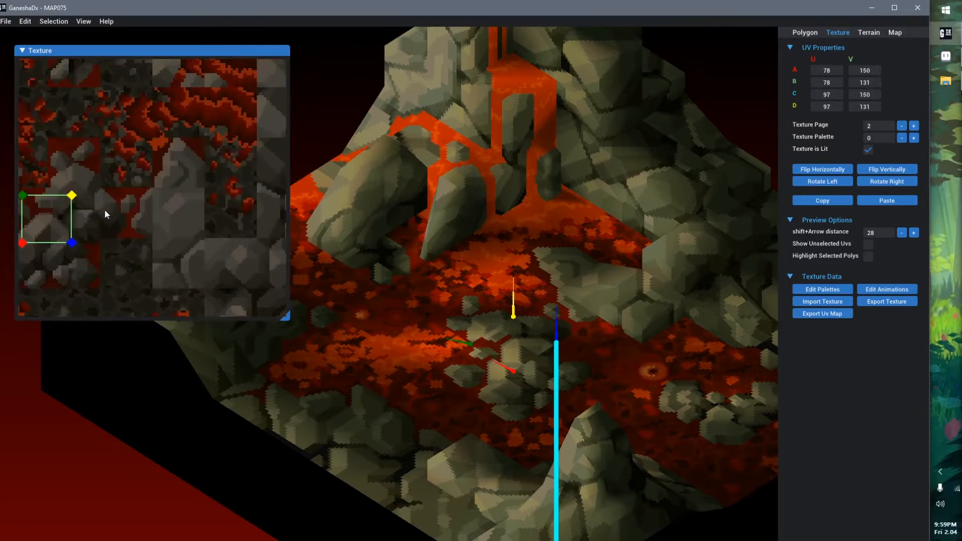
middle_click_drag(104, 207, 241, 195)
scroll(224, 210, "up", 3)
left_click_drag(224, 210, 265, 226)
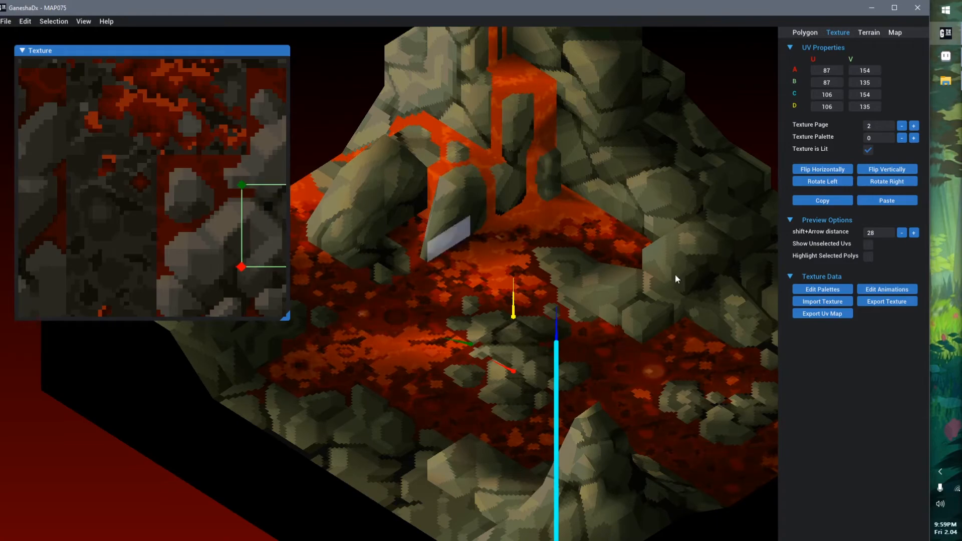
Reopen the MAP075 map to discard the UV changes, and bring up the central island polygon's UVs on the texture again
left_click(146, 481)
key("ctrl+o")
double_click(609, 137)
left_click(507, 336)
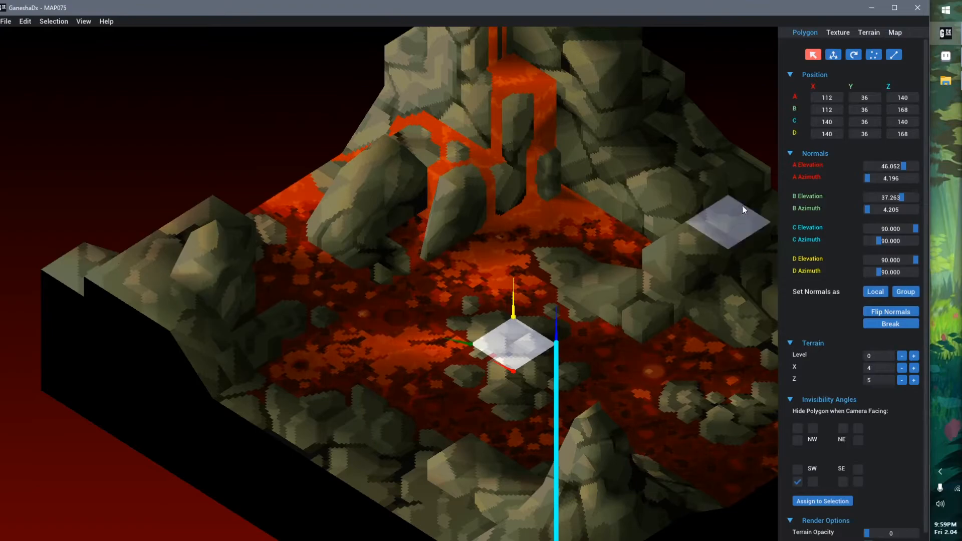
left_click(839, 35)
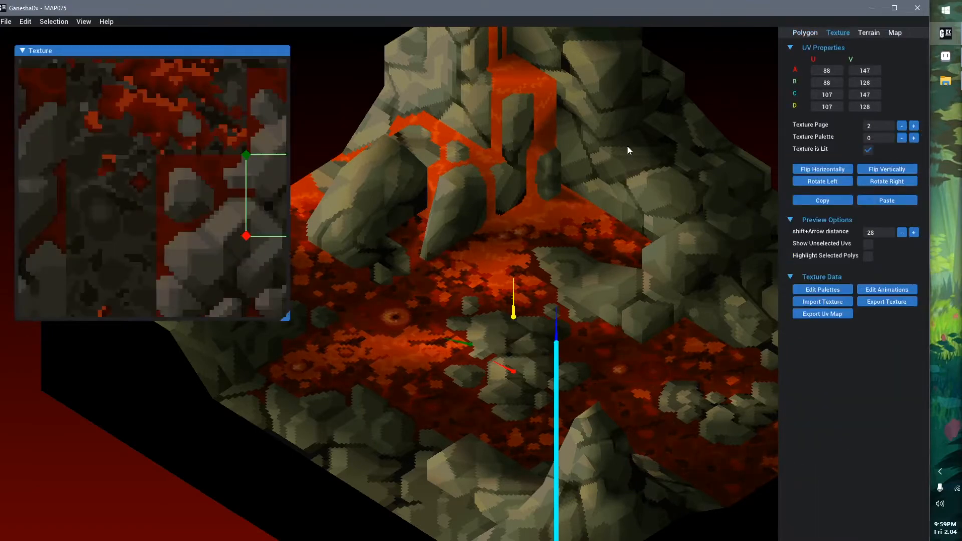
scroll(186, 248, "down", 3)
middle_click_drag(200, 247, 161, 248)
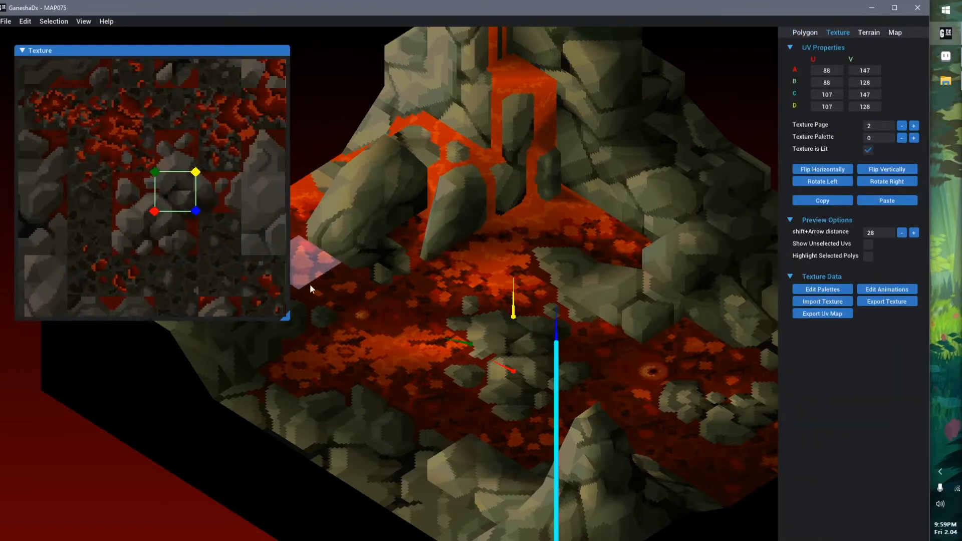
Select the neighbouring polygons that make up the central island in turn to compare their UV areas on the texture
middle_click_drag(541, 313, 558, 321)
scroll(542, 356, "up", 3)
middle_click_drag(538, 354, 486, 299)
left_click(486, 299)
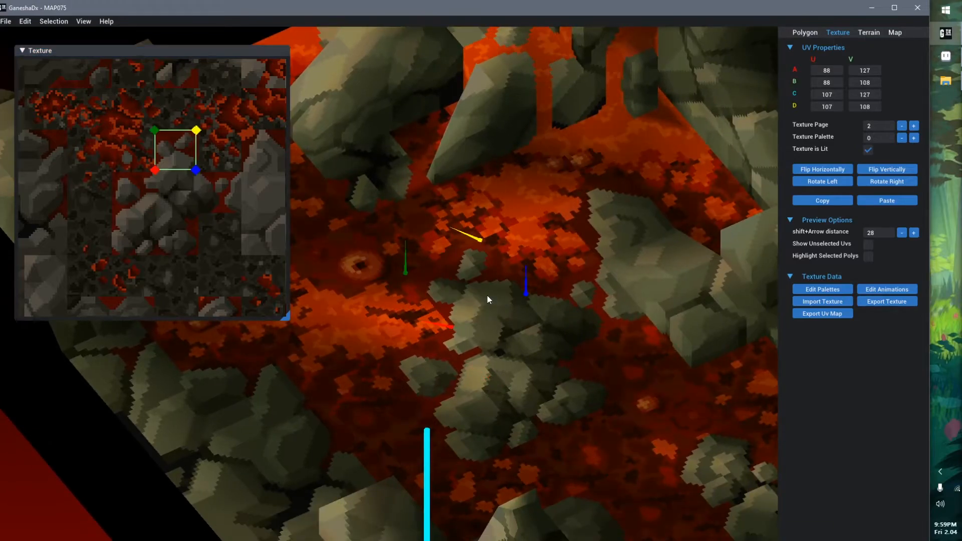
left_click(454, 339)
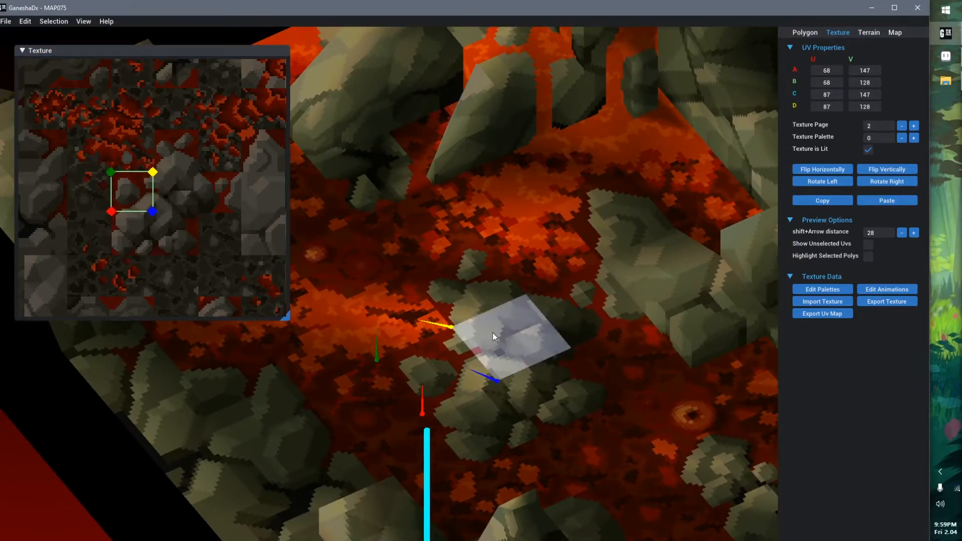
left_click(492, 332)
left_click(563, 388)
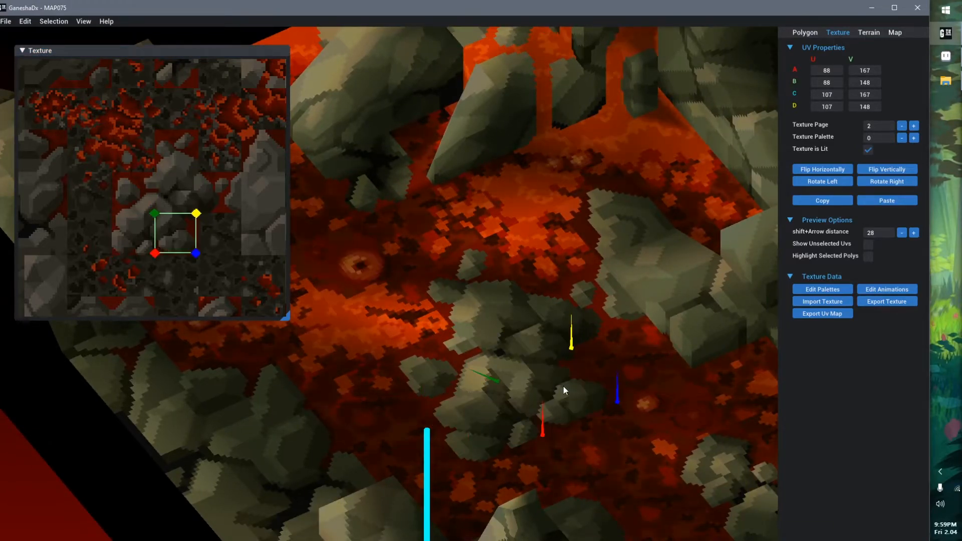
left_click(446, 375)
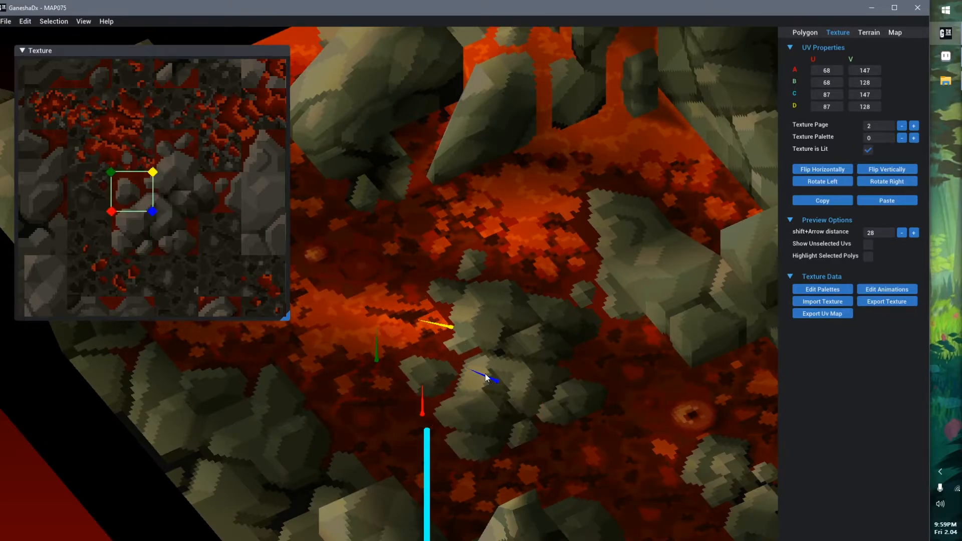
Raise the island polygon holding the small separate rock above the lava so it stands apart from its neighbours
left_click(442, 364)
left_click_drag(442, 363, 467, 297)
scroll(455, 338, "up", 3)
middle_click_drag(455, 338, 435, 309)
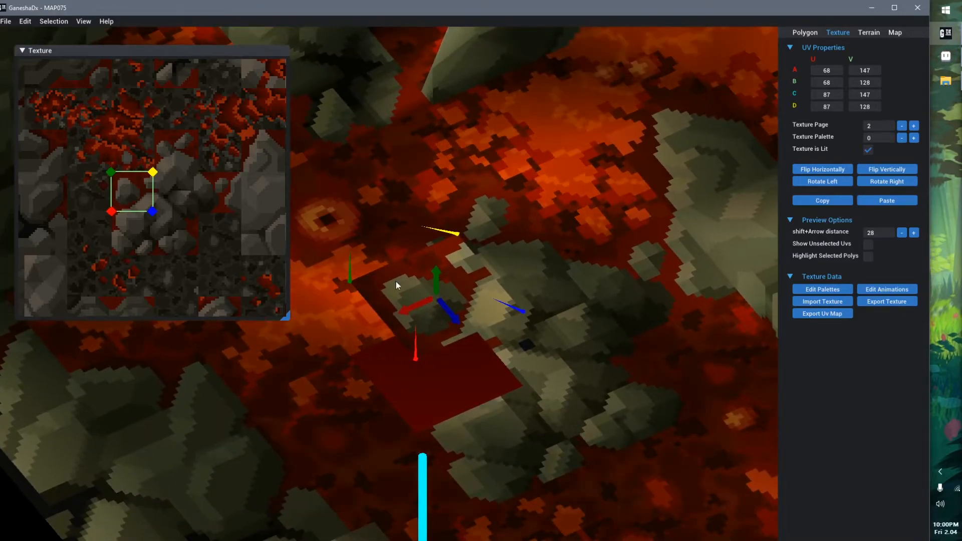
Move the raised polygon's UVs onto the middle of the rock cluster, with corner A at U 84, V 154
scroll(150, 196, "up", 2)
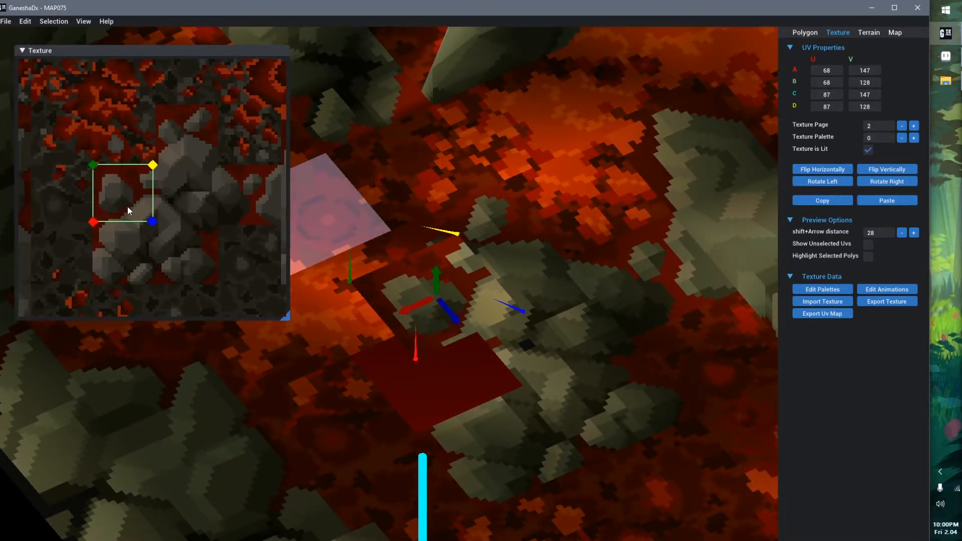
left_click_drag(94, 164, 172, 210)
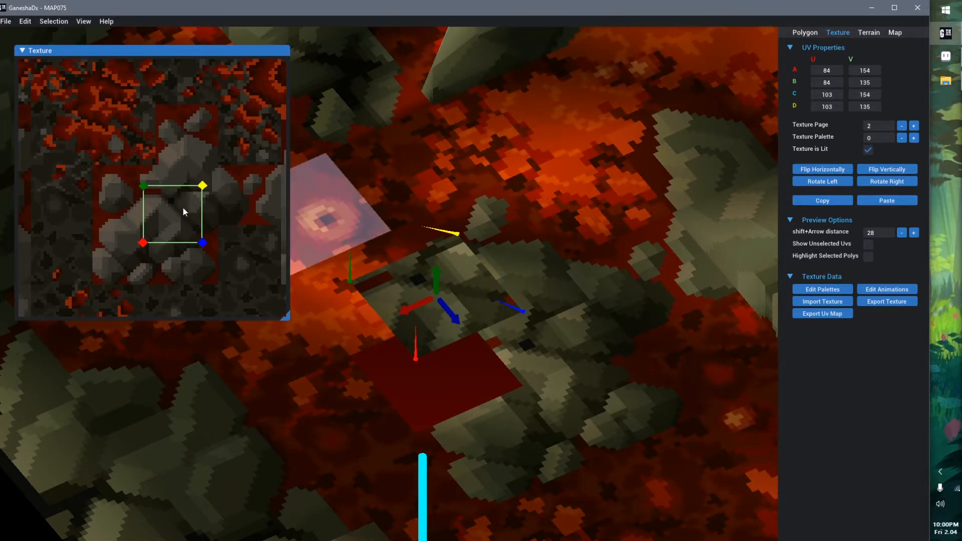
Stretch the raised polygon's UV corners around the rock cluster, with corner A at U 68, V 167, and lower the polygon towards its neighbours
left_click_drag(181, 204, 129, 196)
left_click_drag(156, 228, 212, 276)
left_click_drag(100, 237, 93, 282)
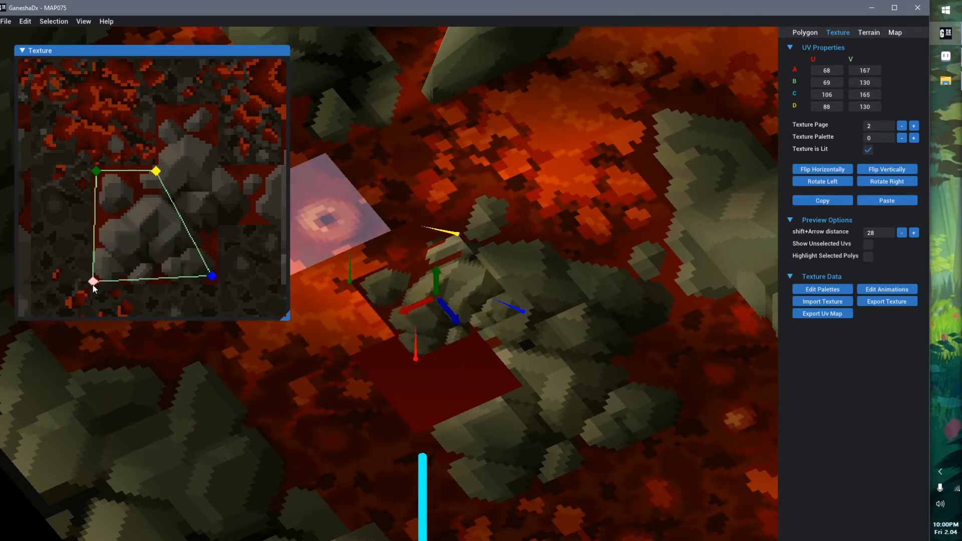
left_click_drag(157, 170, 229, 177)
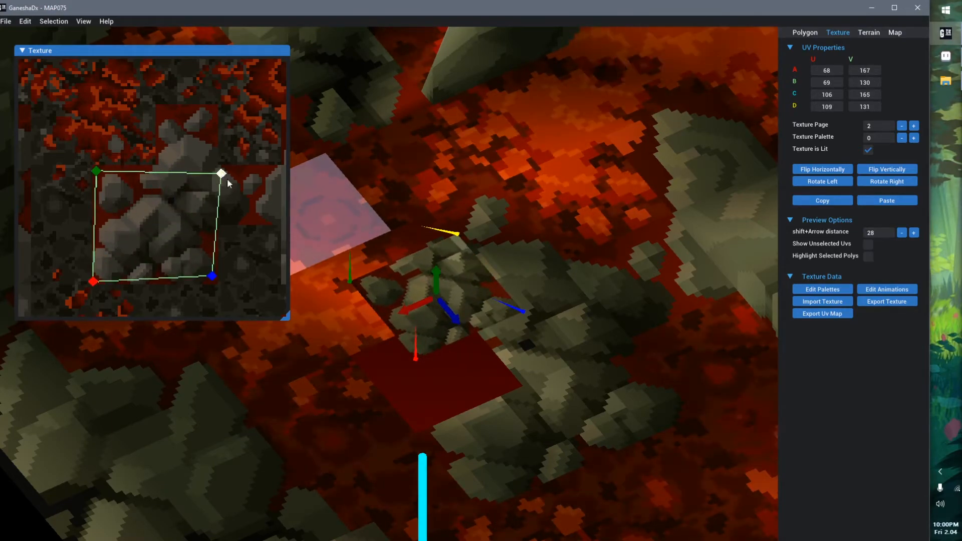
middle_click_drag(482, 329, 504, 344)
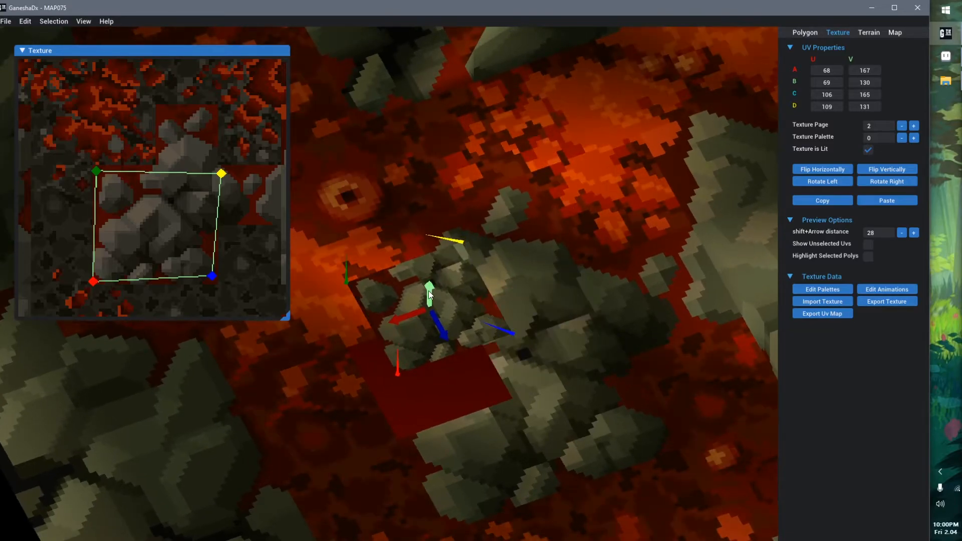
left_click_drag(429, 291, 436, 340)
Move the adjacent central island polygon's UVs onto the small separate rock, with corner A at U 68, V 147
left_click(546, 378)
middle_click_drag(537, 424, 560, 308)
scroll(463, 305, "up", 4)
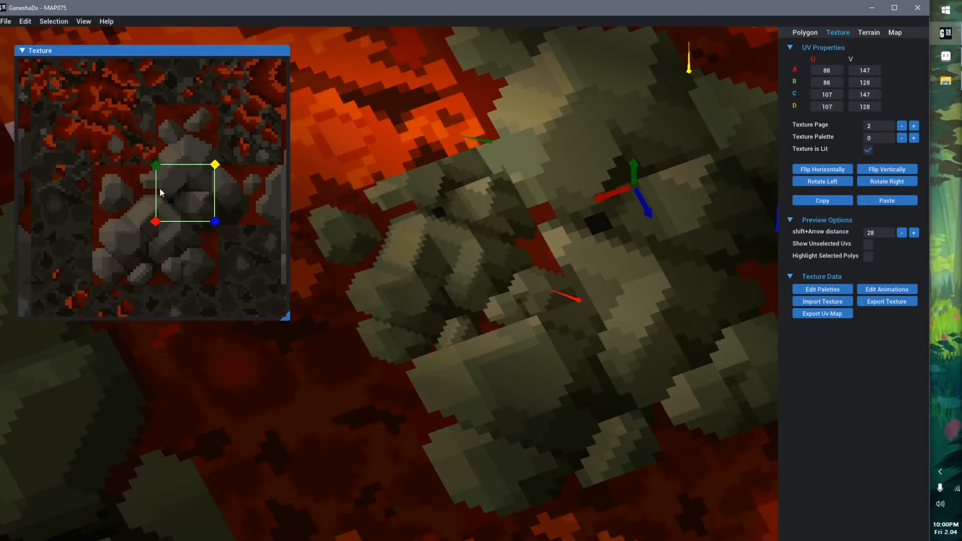
left_click_drag(164, 186, 113, 190)
scroll(488, 202, "down", 8)
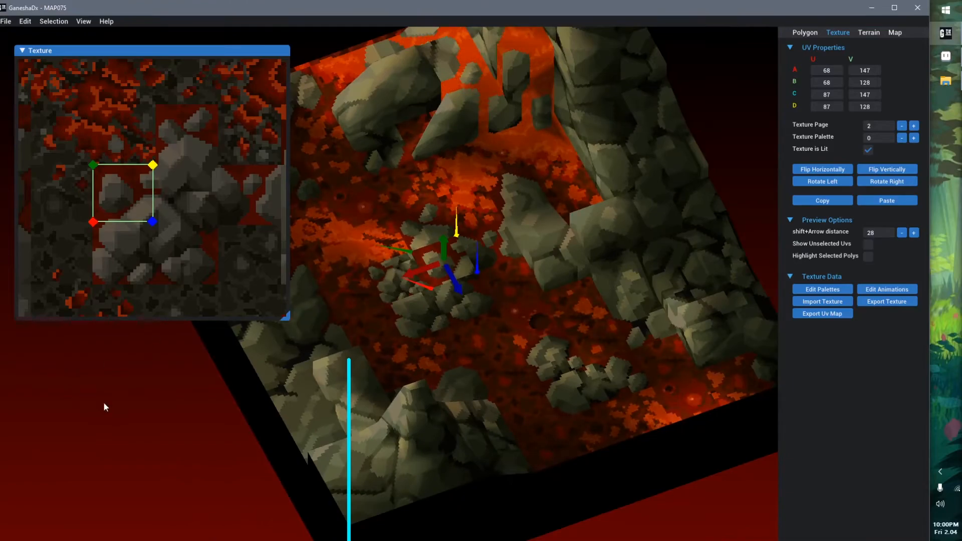
Reopen MAP075.GNS to discard the changes, and bring up the central island polygon's UVs on the texture
left_click(103, 401)
key("ctrl+o")
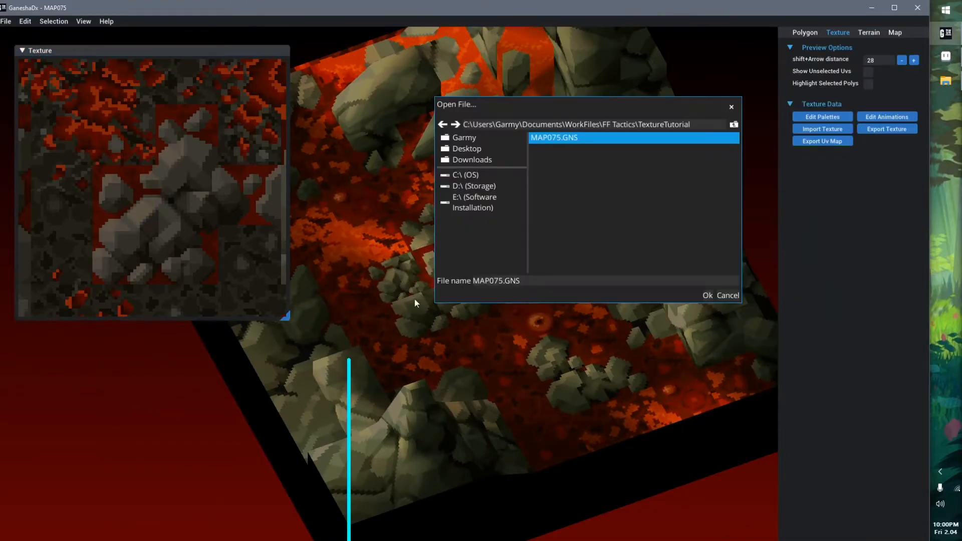
left_click(707, 296)
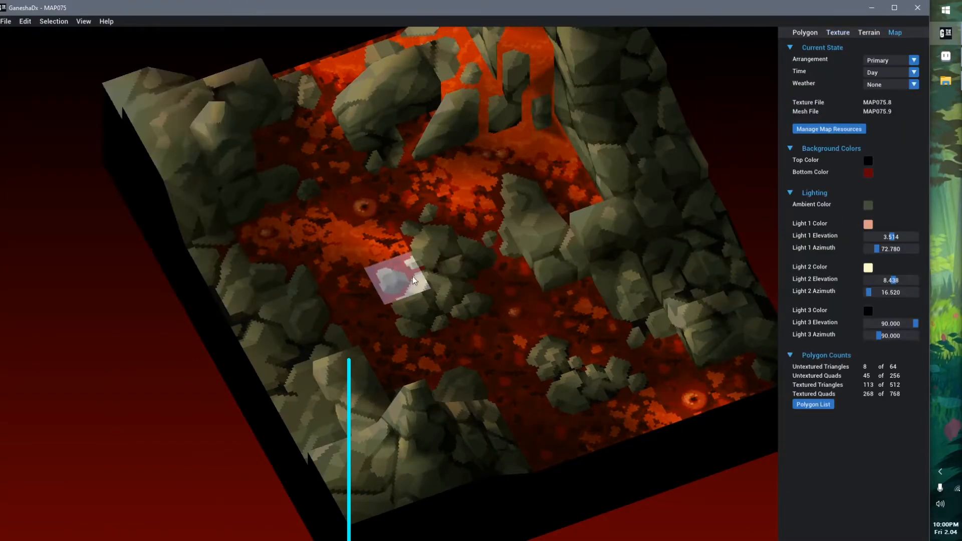
scroll(447, 267, "up", 8)
left_click(485, 270)
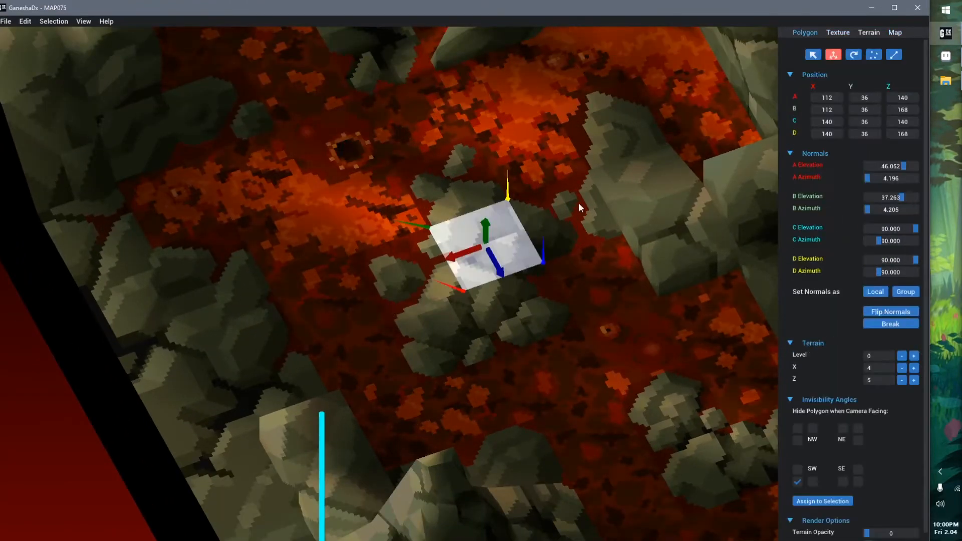
left_click(841, 29)
scroll(202, 218, "up", 2)
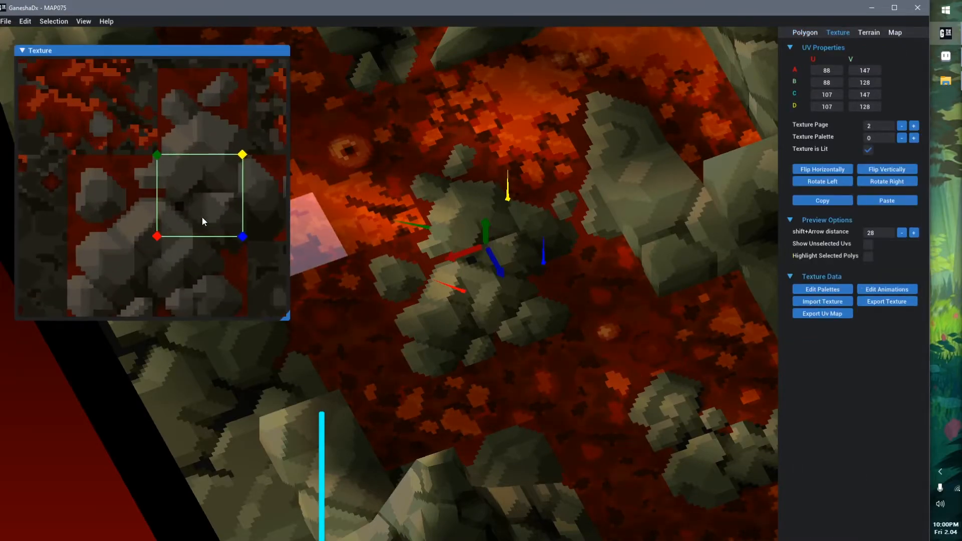
Try stretching UV corner A of the island polygon to V 163, compare it from above, and return the corner to V 147
middle_click_drag(202, 218, 163, 200)
scroll(438, 245, "up", 1)
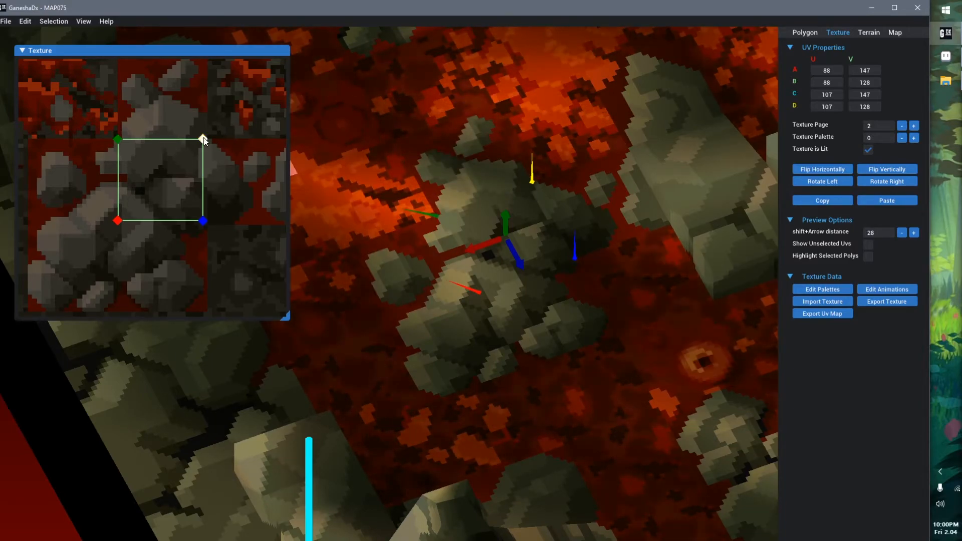
mouse_move(204, 140)
left_mouse_down()
mouse_move(185, 133)
mouse_move(195, 111)
mouse_move(212, 106)
mouse_move(226, 124)
mouse_move(202, 147)
mouse_move(181, 139)
mouse_move(195, 101)
mouse_move(227, 107)
mouse_move(225, 120)
mouse_move(206, 126)
mouse_move(198, 107)
mouse_move(232, 97)
mouse_move(227, 144)
mouse_move(207, 130)
left_mouse_up()
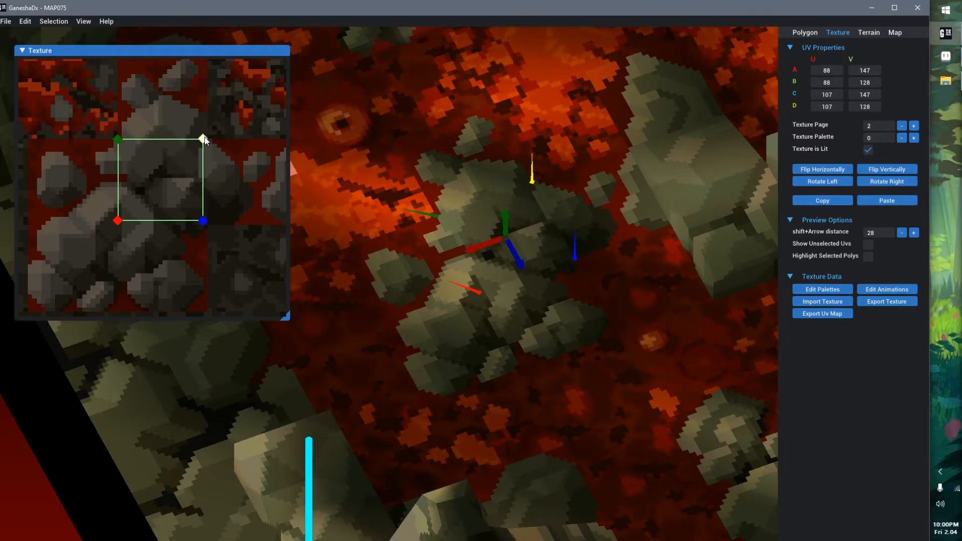
left_click_drag(115, 230, 117, 290)
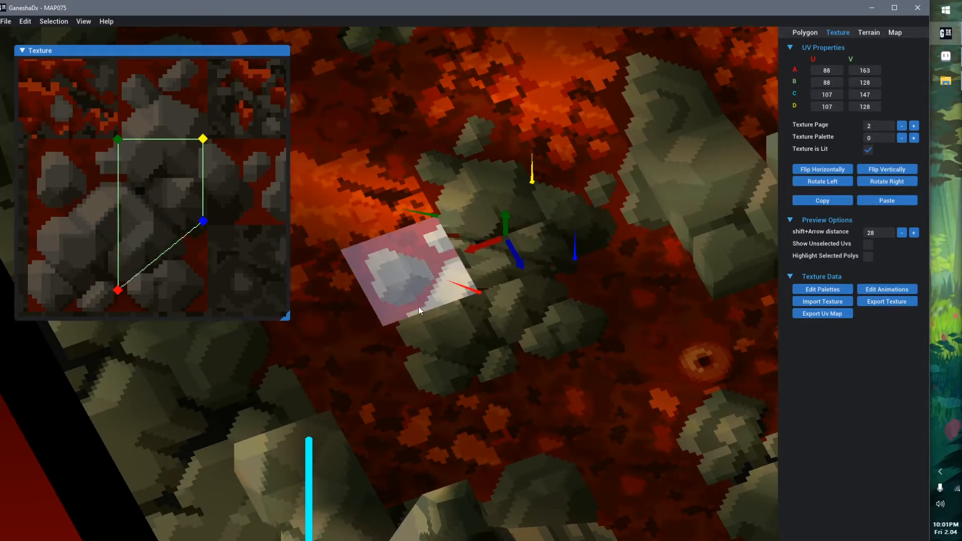
right_click_drag(402, 334, 390, 365)
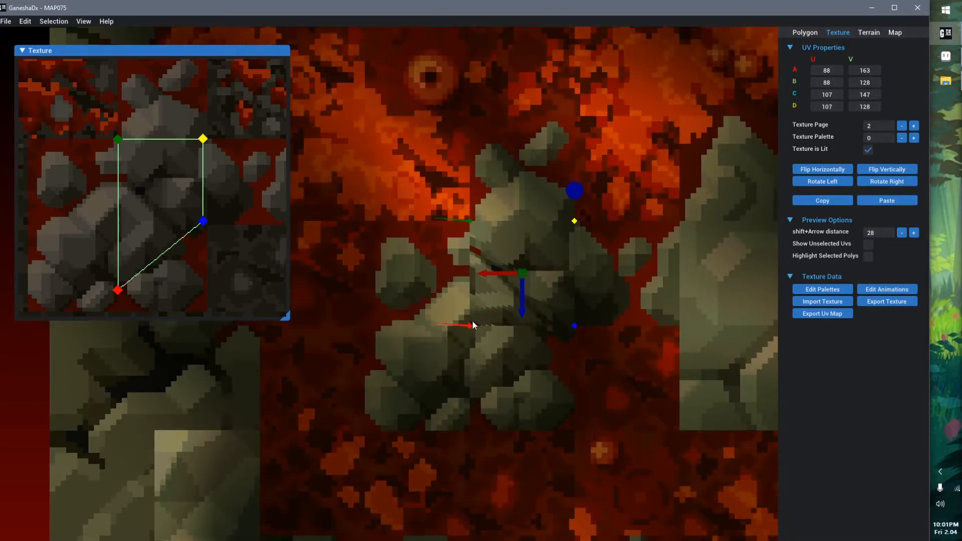
middle_click_drag(461, 340, 413, 329)
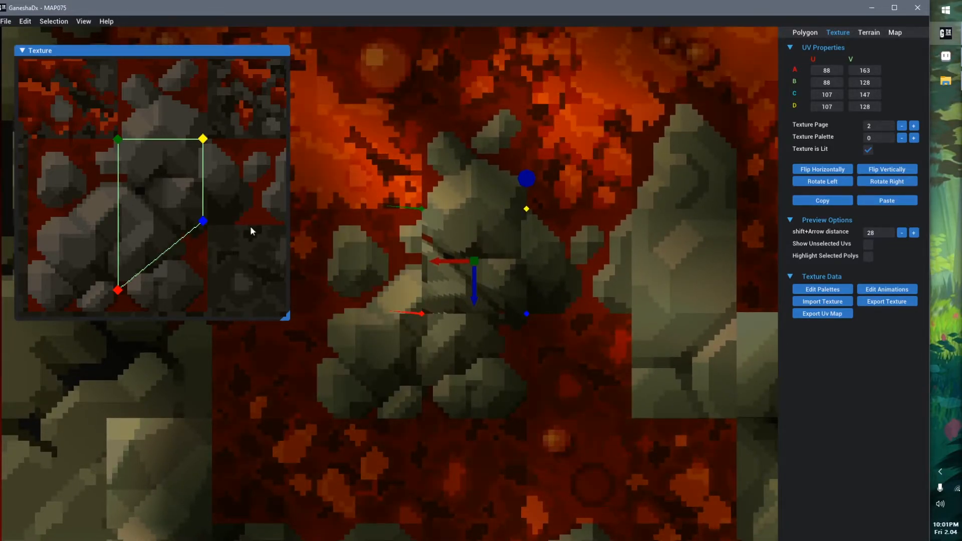
left_click_drag(118, 291, 116, 225)
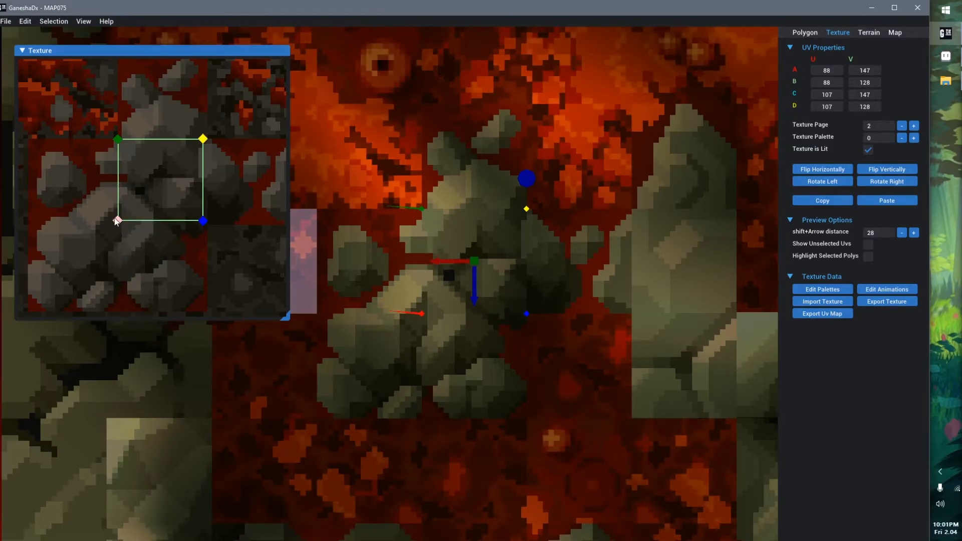
left_click_drag(162, 181, 161, 183)
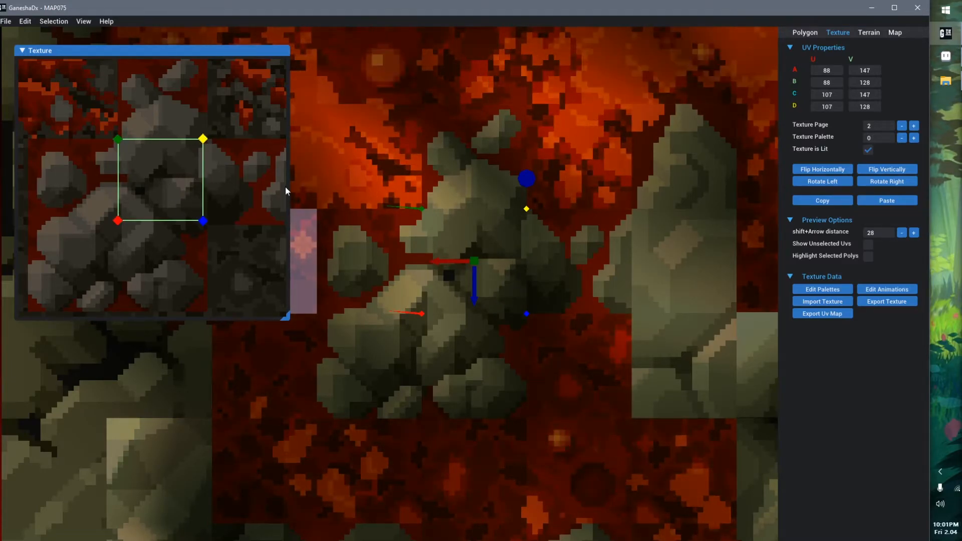
Select lava and rock polygons around the map in turn to compare their UV coordinates and texture palettes
scroll(451, 238, "down", 5)
middle_click_drag(451, 271, 483, 244)
scroll(483, 244, "up", 2)
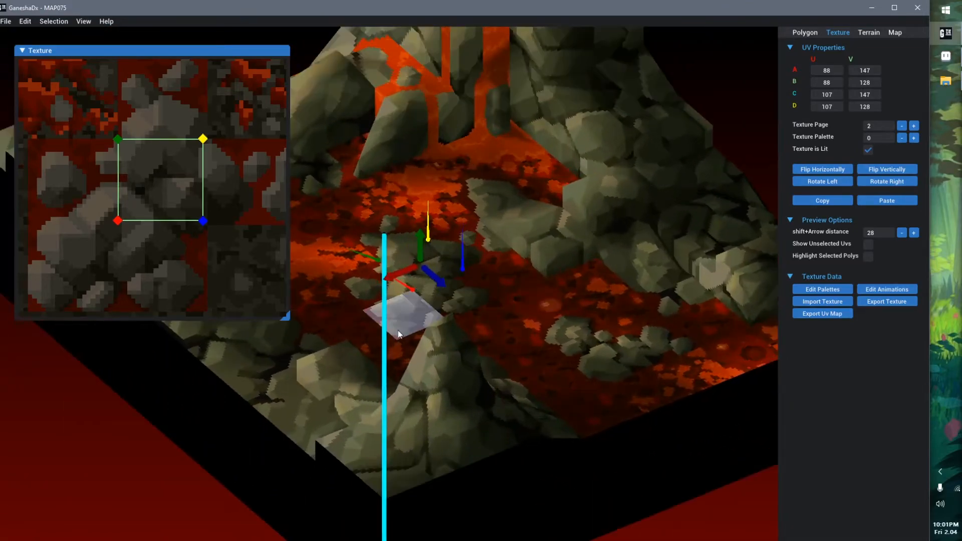
middle_click_drag(398, 330, 414, 345)
right_click_drag(381, 336, 405, 339)
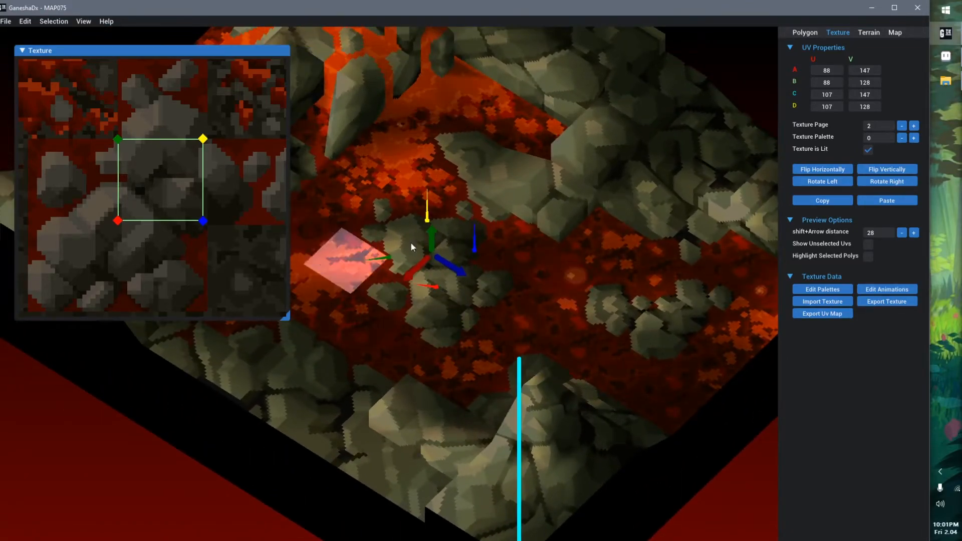
scroll(401, 245, "down", 5)
right_click_drag(408, 239, 510, 260)
scroll(510, 261, "up", 4)
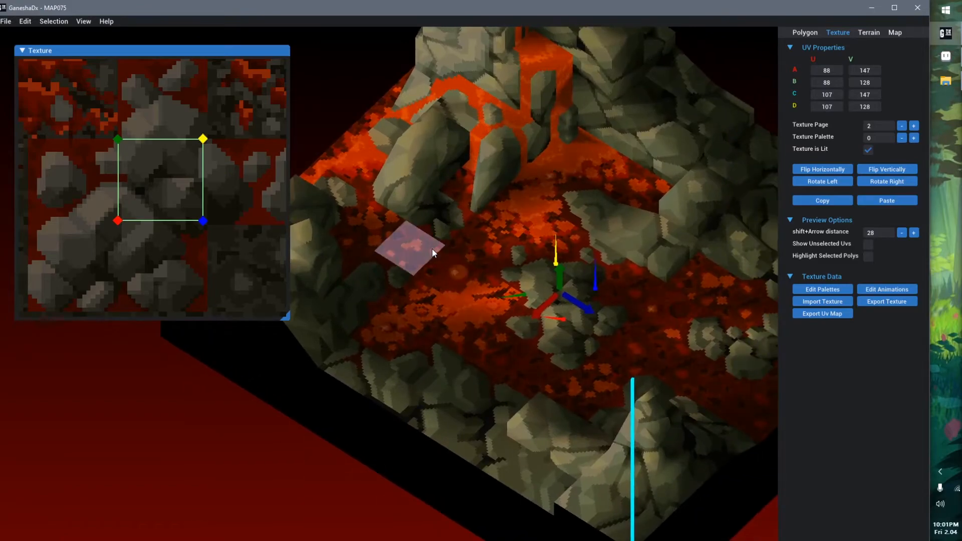
left_click(432, 248)
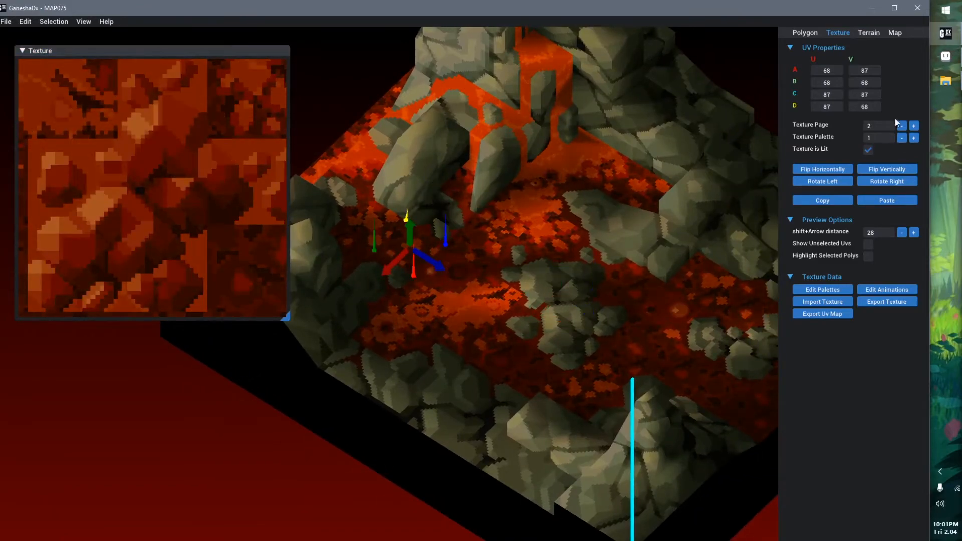
left_click(583, 292)
left_click(651, 233)
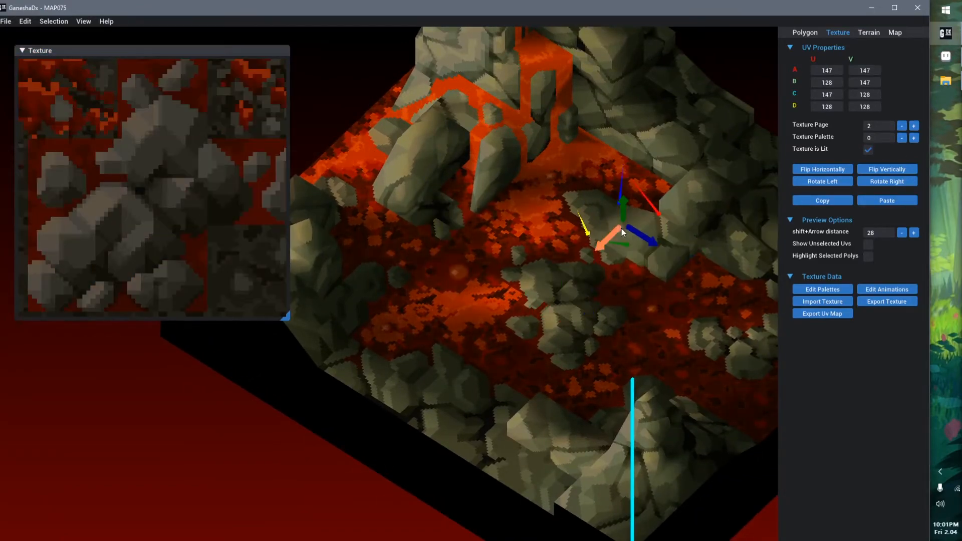
left_click(495, 164)
left_click(420, 160)
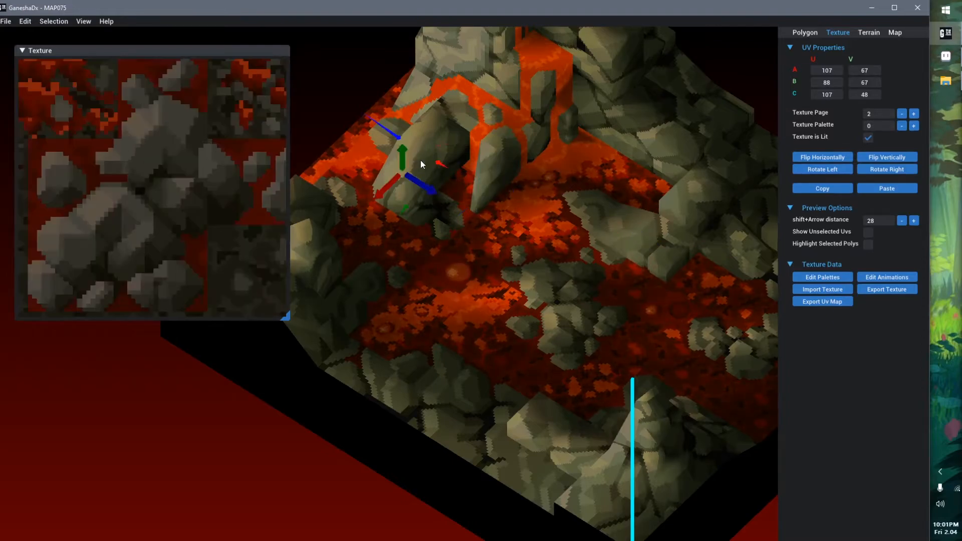
Select the bubbling lava polygon beside the central island, and examine its UV area on texture page 0
left_click(453, 280)
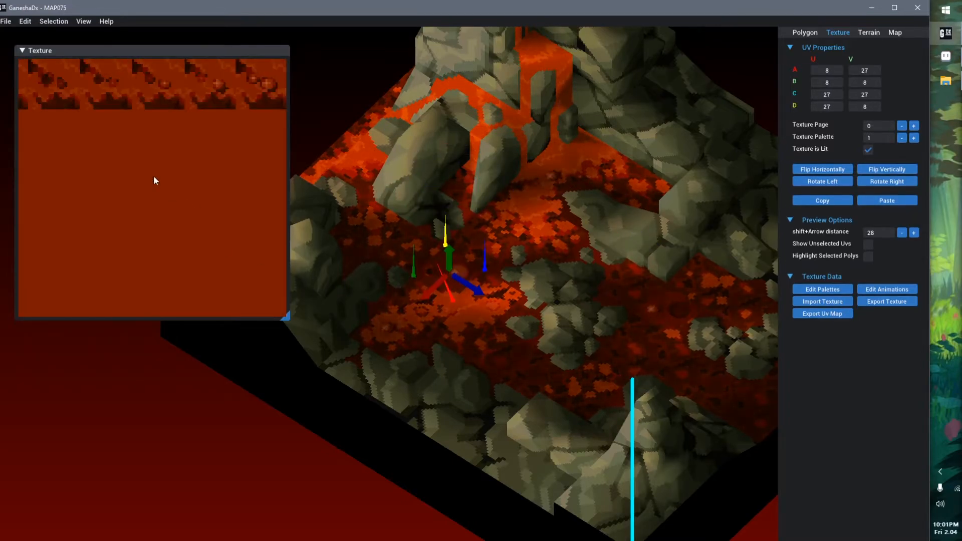
scroll(108, 122, "down", 5)
scroll(83, 121, "up", 1)
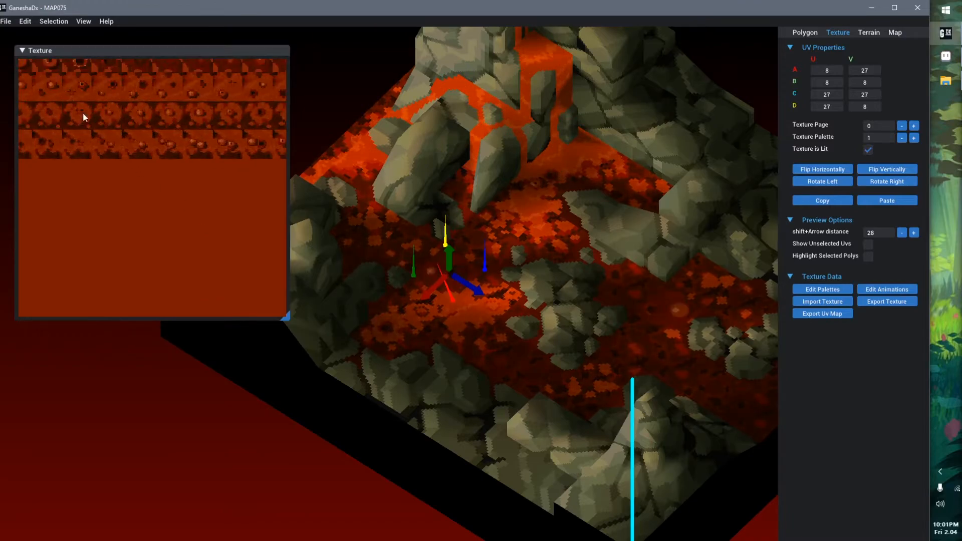
scroll(80, 113, "down", 2)
scroll(85, 117, "up", 1)
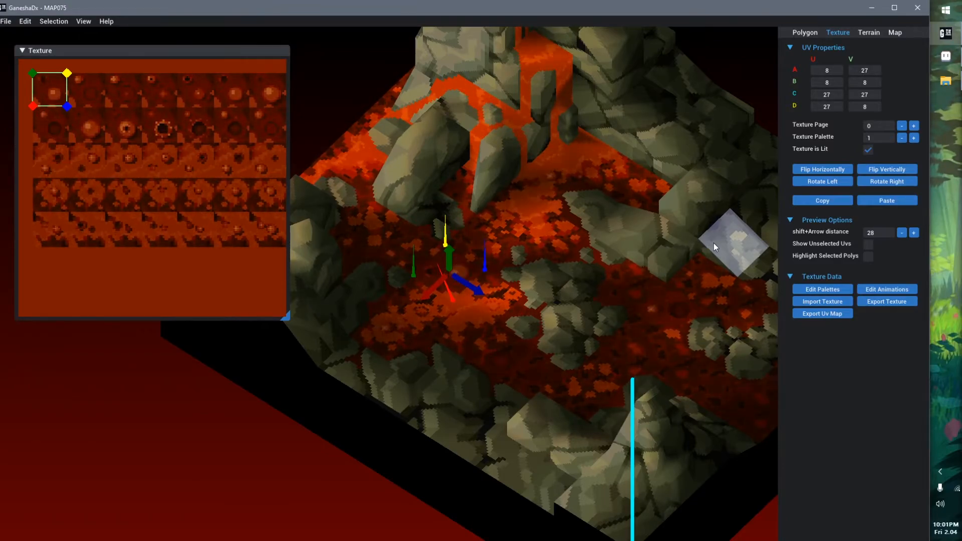
Open the settings of UV animation 2, and examine its frames on the texture alongside the bubbling lava polygon
left_click(901, 289)
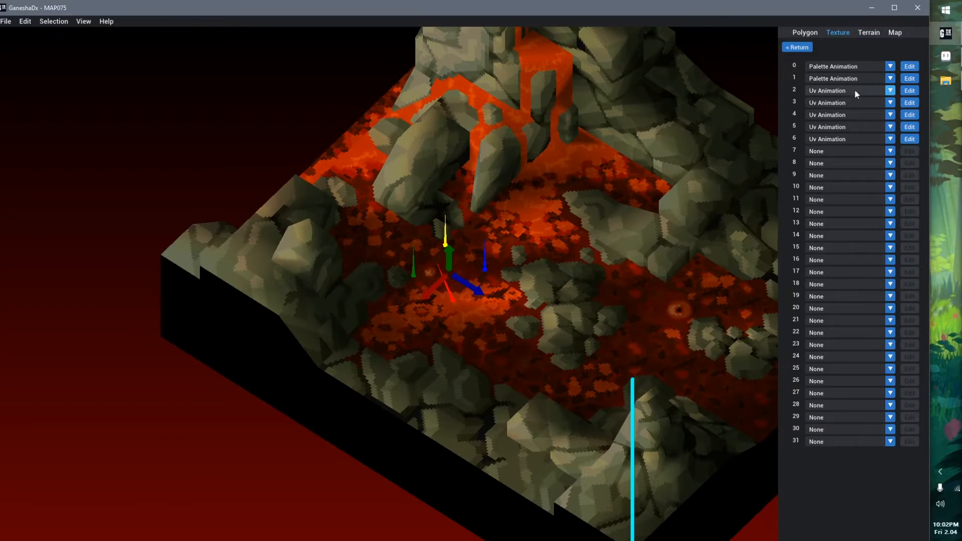
left_click(910, 91)
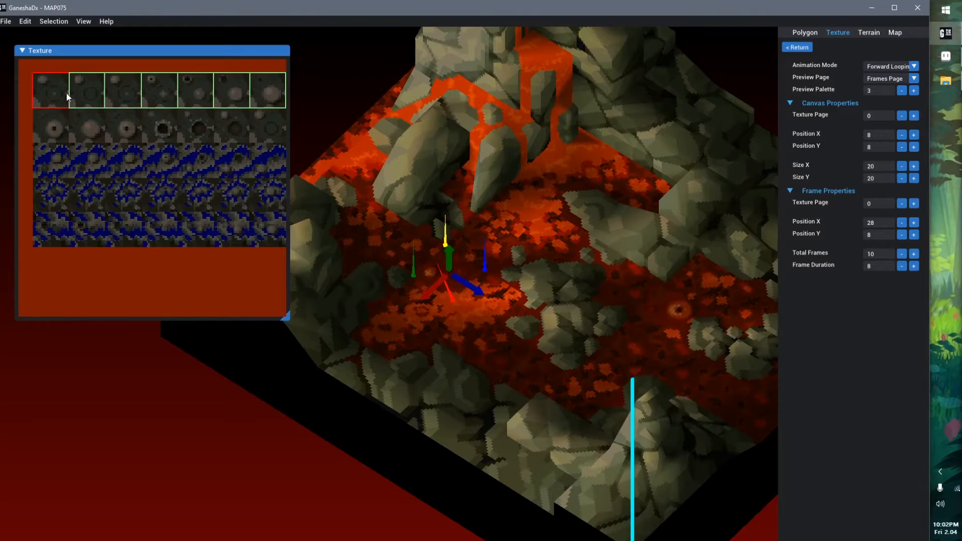
scroll(121, 125, "down", 4)
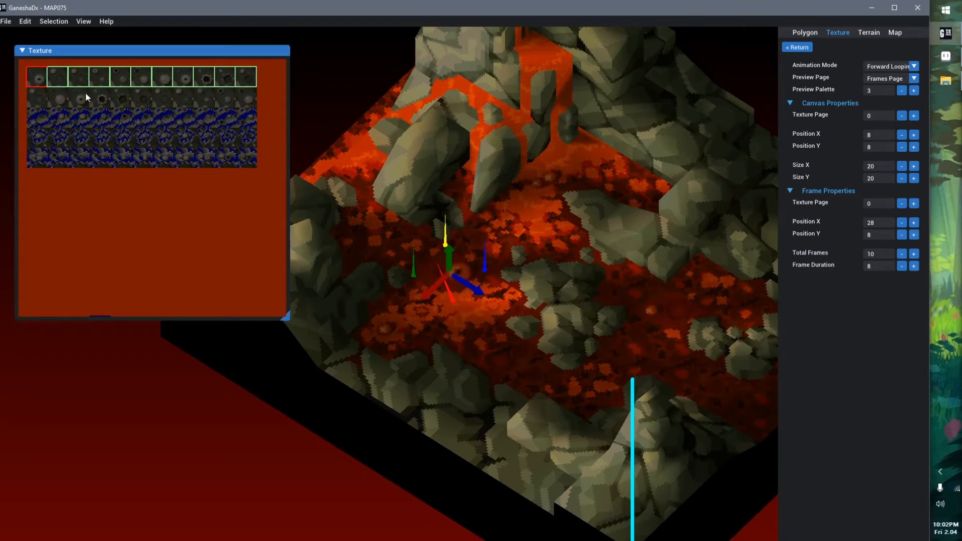
scroll(501, 342, "up", 6)
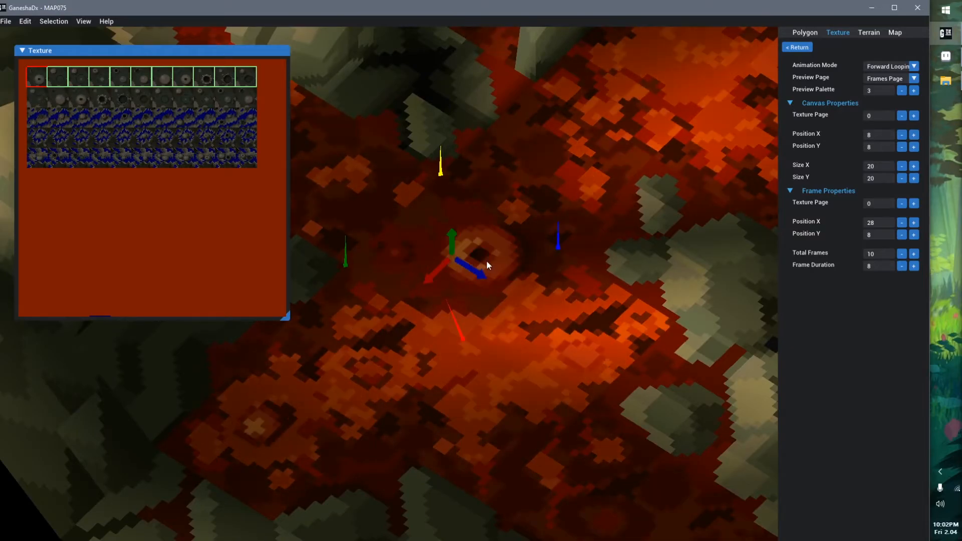
Follow the bubble animation frame by frame along the first row of the texture, and return to its starting frames
scroll(52, 89, "up", 4)
middle_click_drag(55, 89, 126, 281)
scroll(70, 113, "up", 1)
middle_click_drag(72, 114, 142, 208)
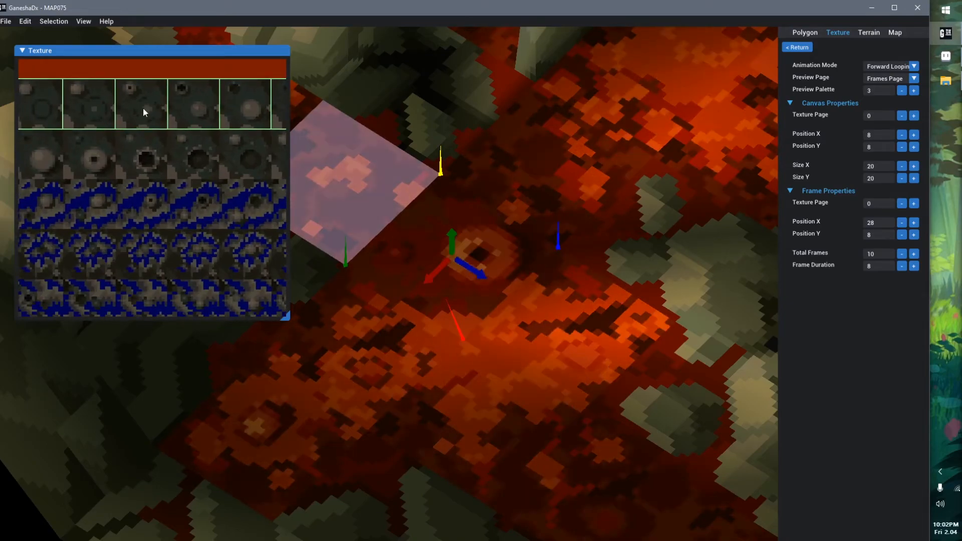
middle_click_drag(266, 113, 163, 113)
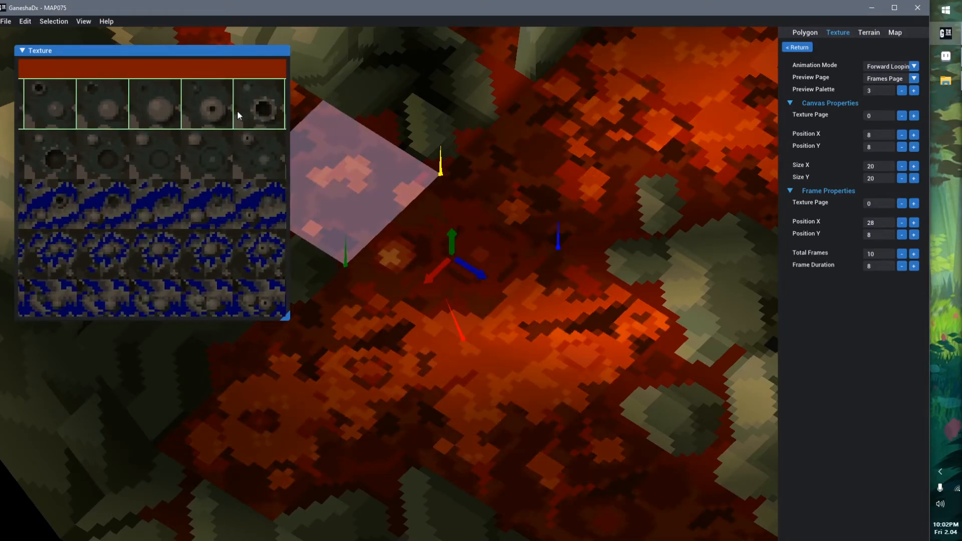
middle_click_drag(238, 114, 176, 116)
mouse_move(55, 141)
middle_mouse_down()
mouse_move(126, 148)
mouse_move(197, 174)
middle_mouse_up()
middle_click_drag(90, 160, 154, 164)
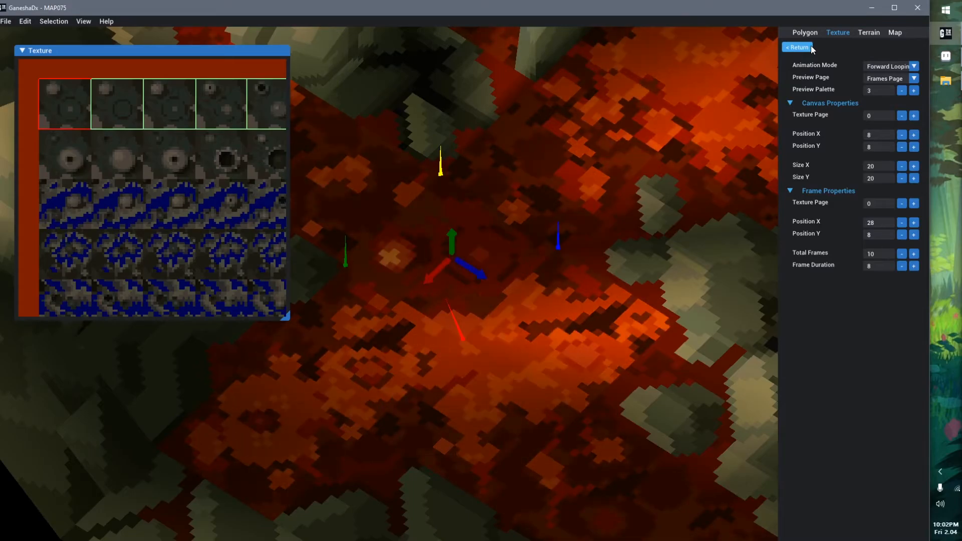
Open the settings of palette animation 1 to examine its palette frames, and open its frame duration for editing
left_click(797, 47)
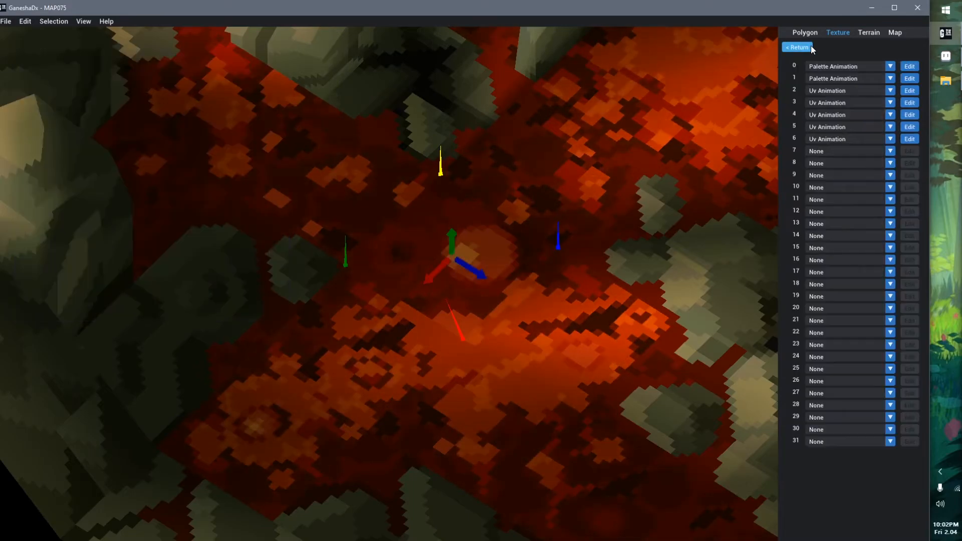
left_click(910, 78)
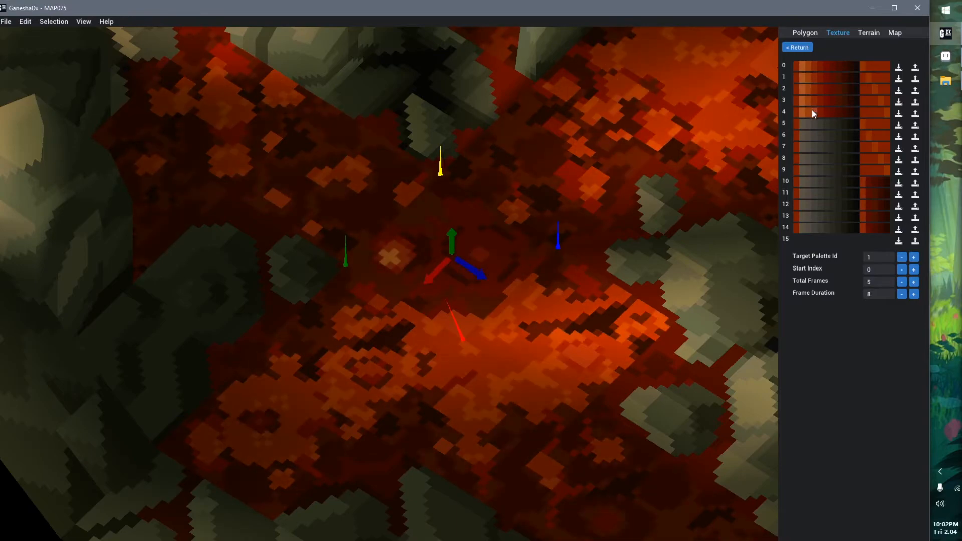
left_click(865, 295)
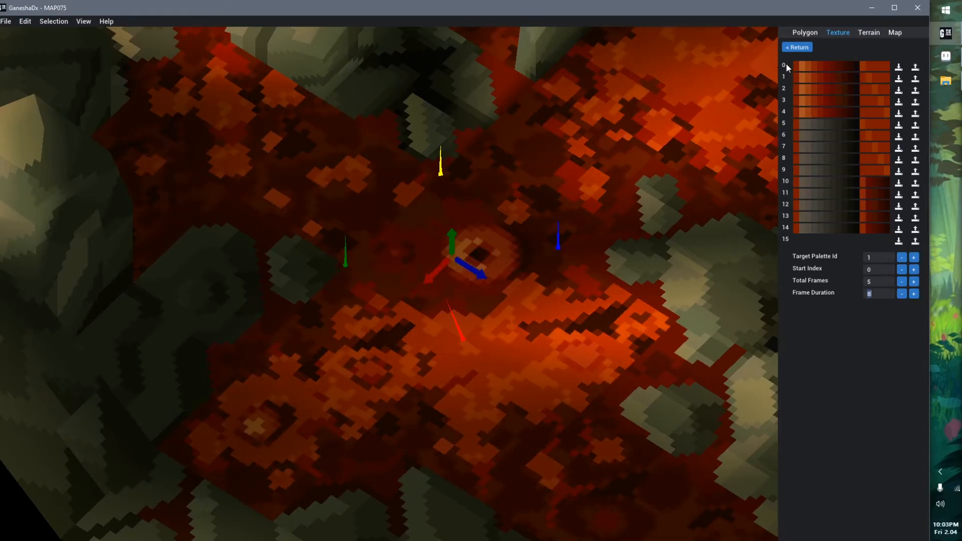
Select the lava polygon at the top of the lower lavafall on the mountain
middle_click_drag(494, 128, 401, 346)
scroll(477, 246, "down", 4)
scroll(500, 249, "up", 2)
middle_click_drag(501, 248, 482, 268)
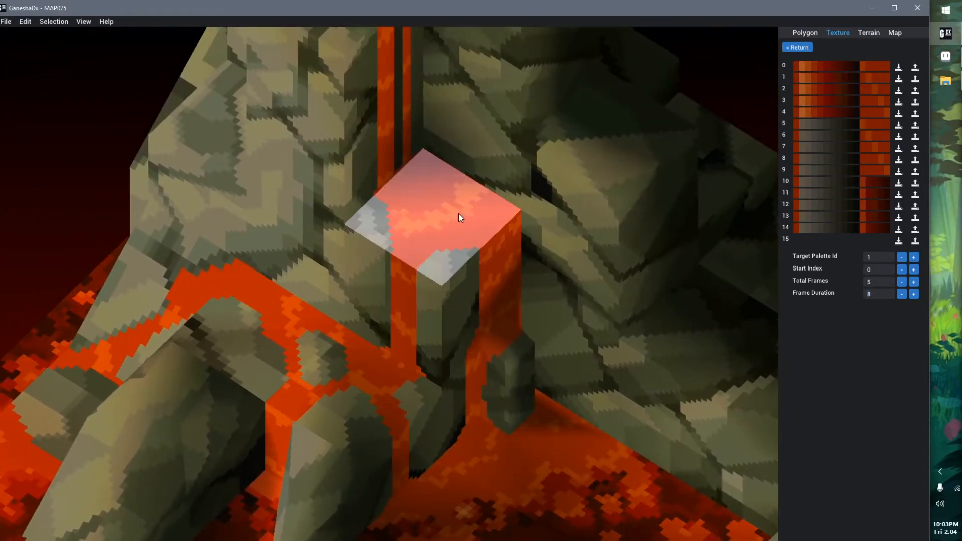
left_click(458, 214)
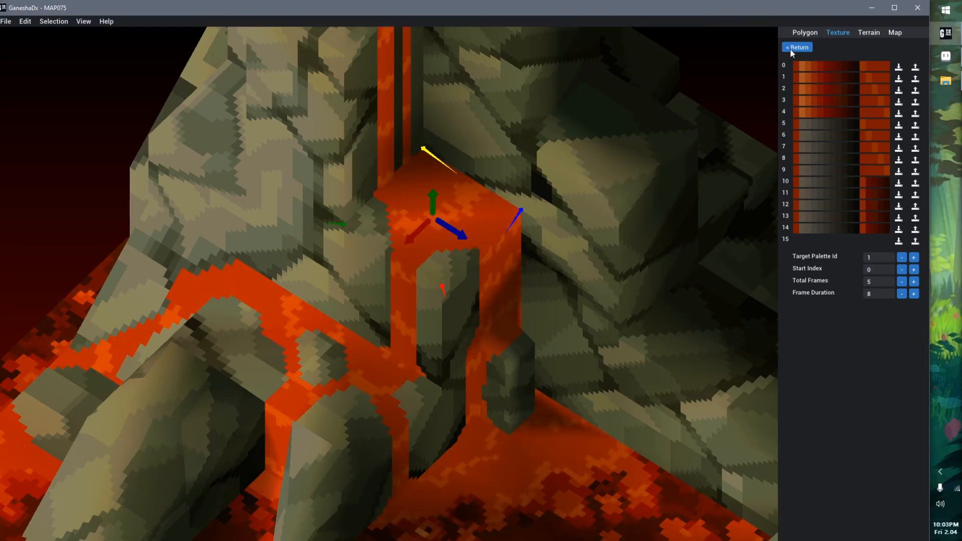
Leave the animation settings and examine the lavafall polygon's UV area on texture page 2
left_click(808, 47)
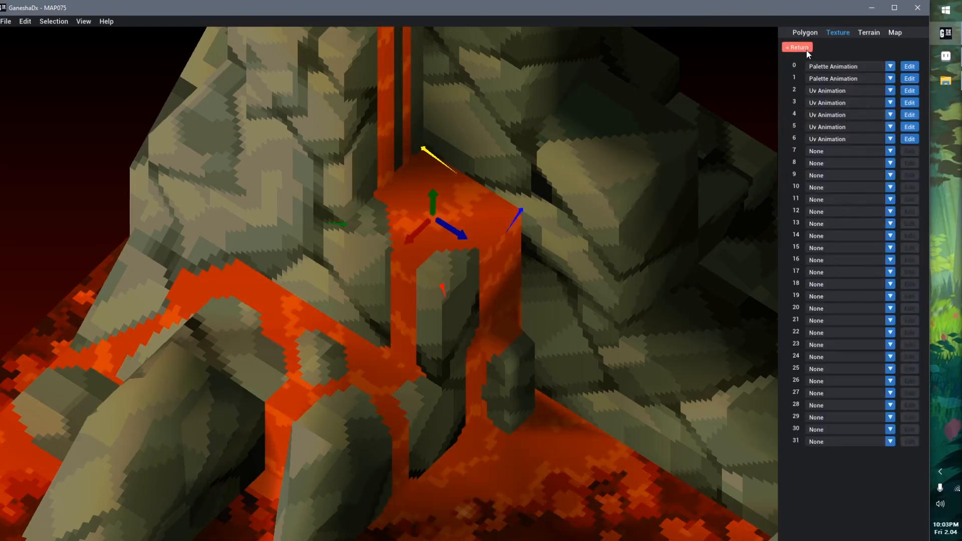
left_click(806, 47)
scroll(215, 135, "up", 5)
middle_click_drag(202, 179, 170, 240)
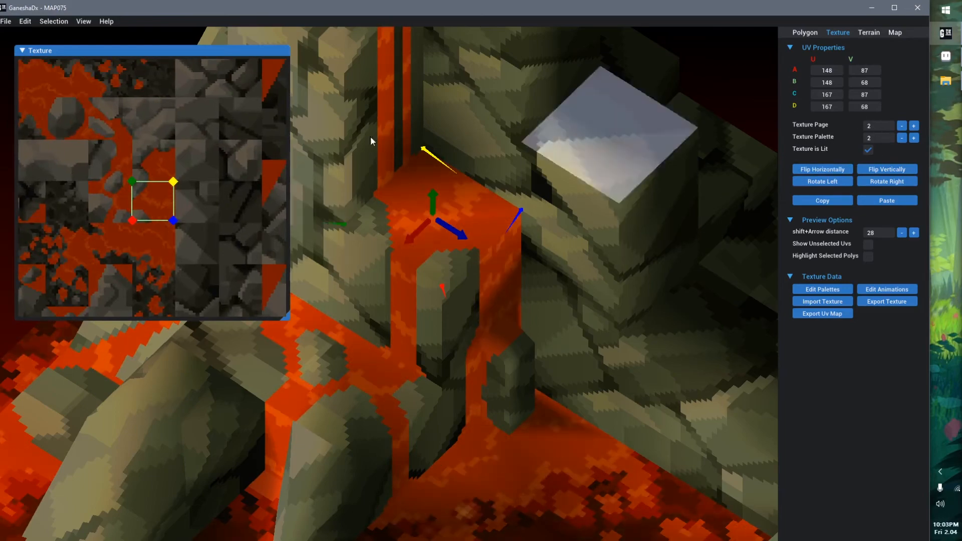
scroll(155, 216, "up", 1)
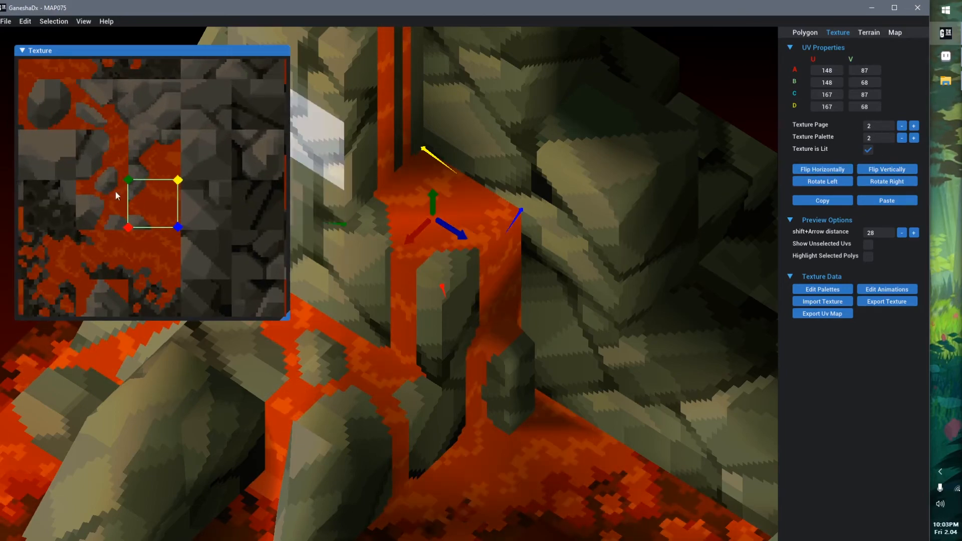
Switch to Aseprite and marquee-select the matching 20 by 20 pixel lava tile in MAP075.8.png
left_click(946, 56)
scroll(464, 385, "up", 2)
scroll(483, 243, "up", 5)
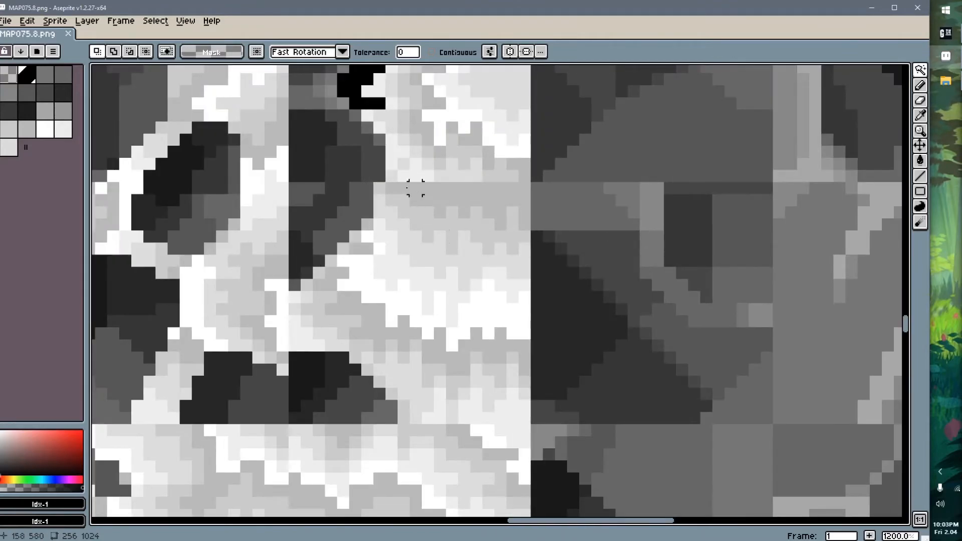
key("m")
left_click_drag(298, 189, 531, 425)
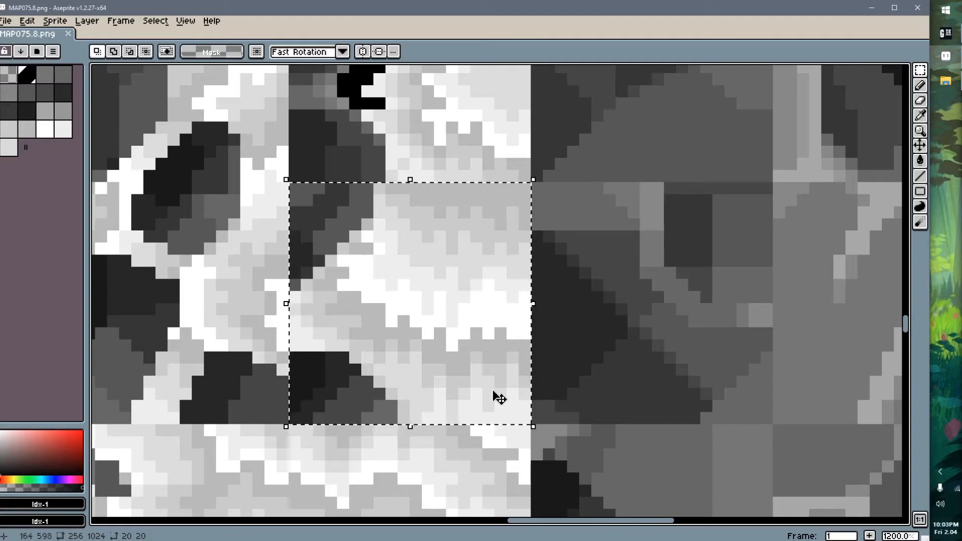
Switch back to GaneshaDx, look at UV animation 2, and open the settings of palette animation 0 to examine its palette frames
key("alt+Tab")
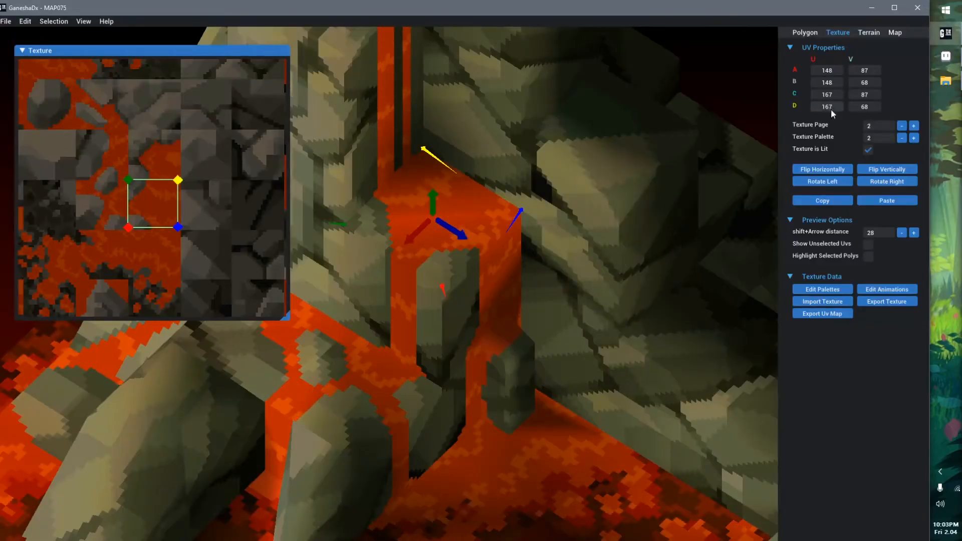
left_click(877, 290)
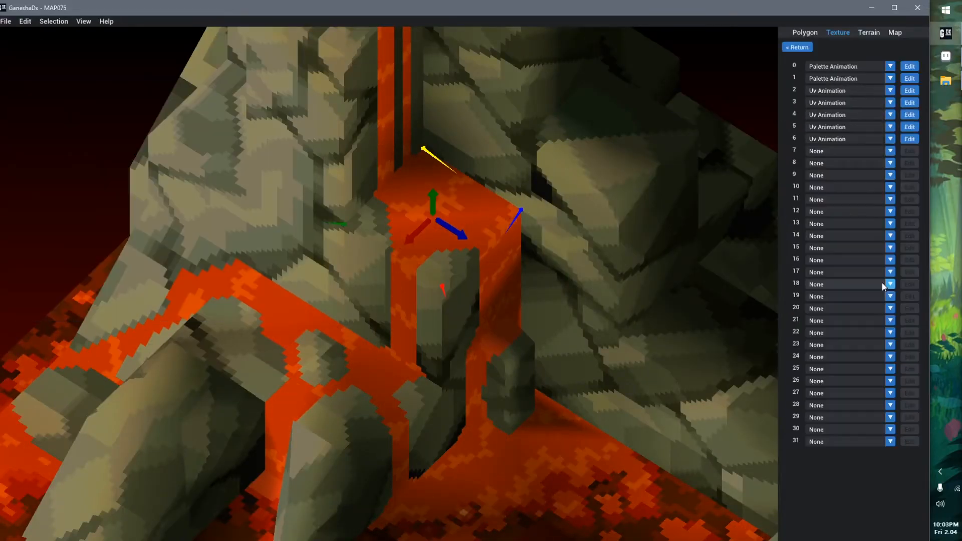
left_click(911, 91)
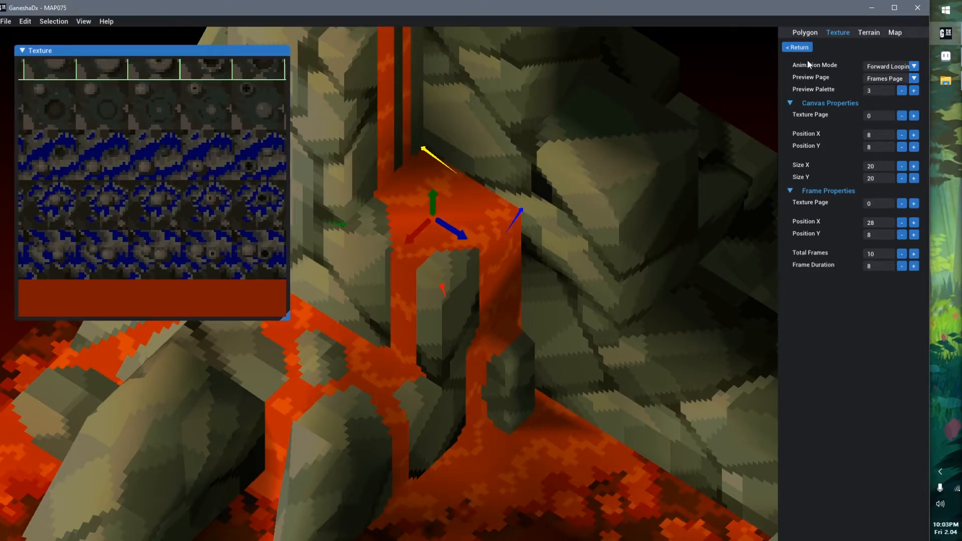
left_click(801, 47)
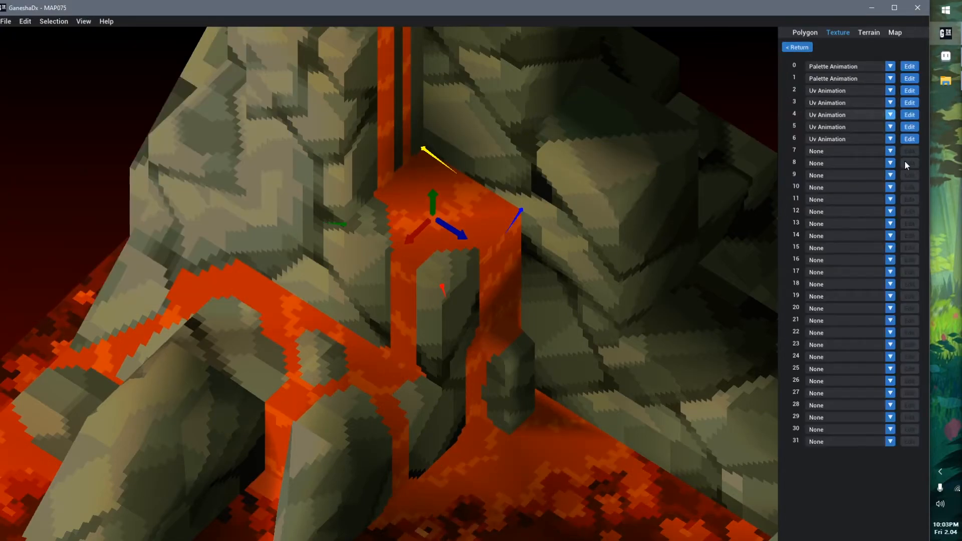
left_click(915, 69)
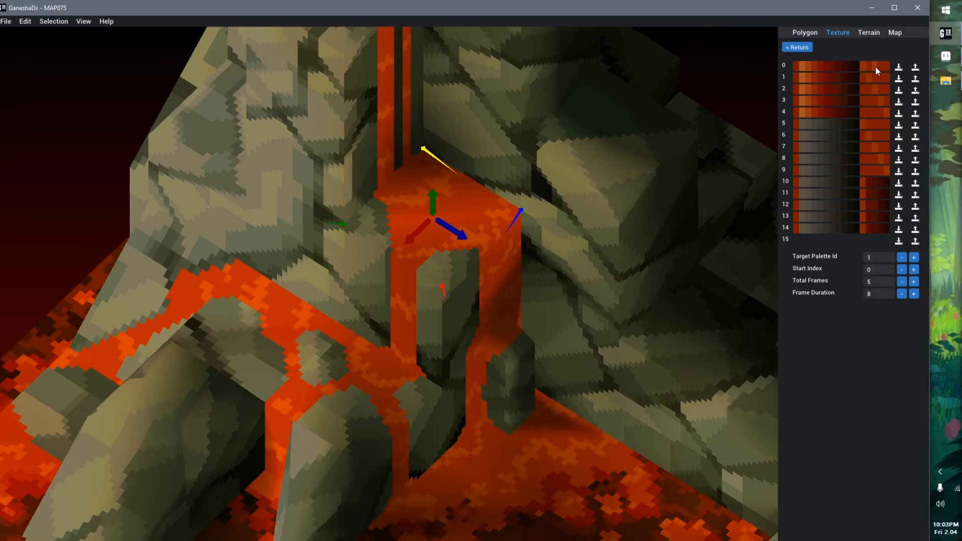
Switch to Aseprite, fill the lava shades inside the selected tile with light red tones, and undo the fills
key("alt+Tab")
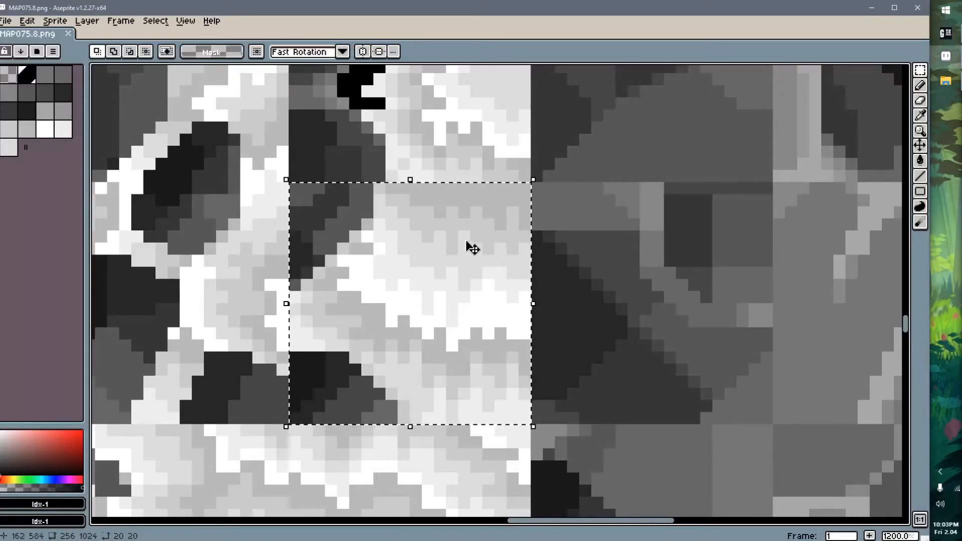
key("g")
left_click(37, 440)
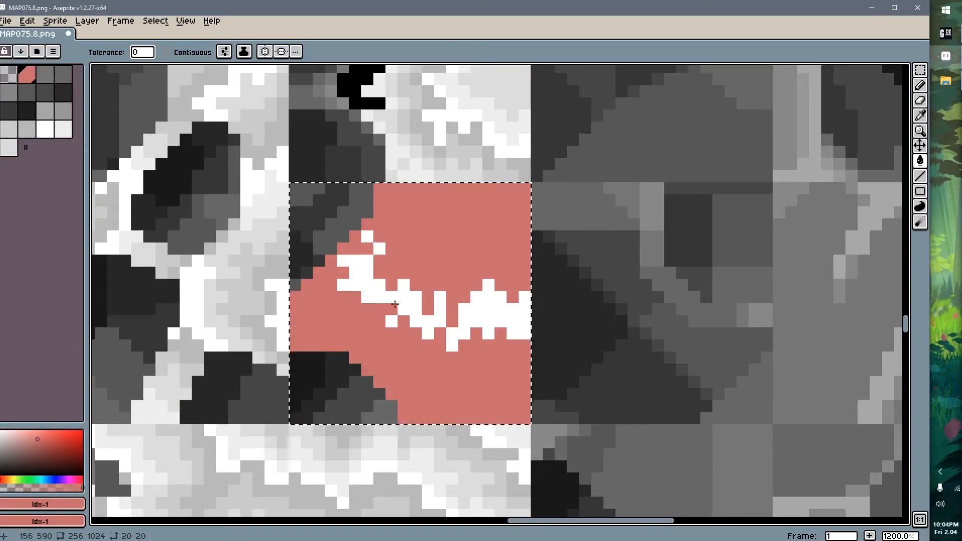
left_click(21, 440)
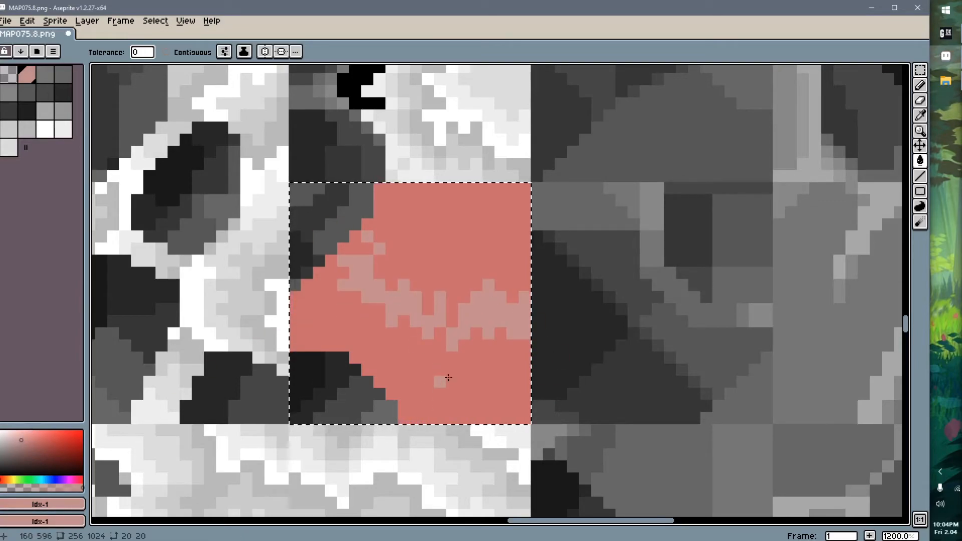
key("ctrl+z")
key("ctrl+z")
key("ctrl+z")
key("ctrl+z")
key("ctrl+z")
key("ctrl+z")
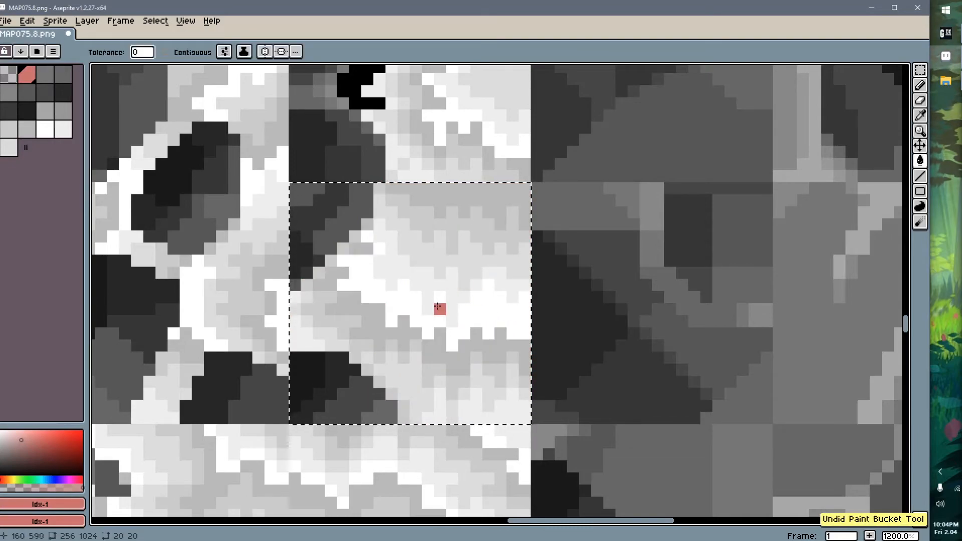
Fill single lava shades of the selected tile with light red one at a time, undoing each fill
left_click(427, 284)
key("ctrl")
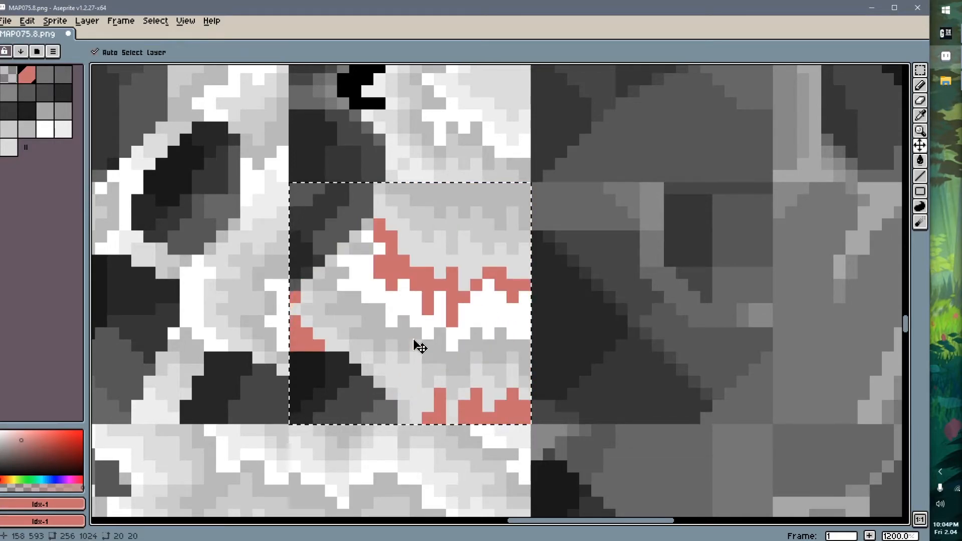
key("ctrl+z")
left_click(441, 245)
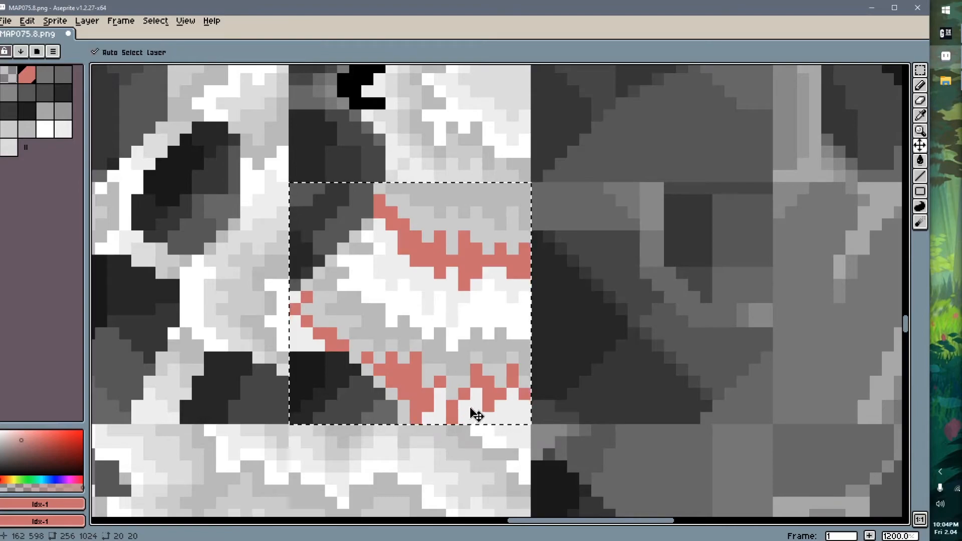
key("ctrl+z")
left_click(453, 236)
key("ctrl+z")
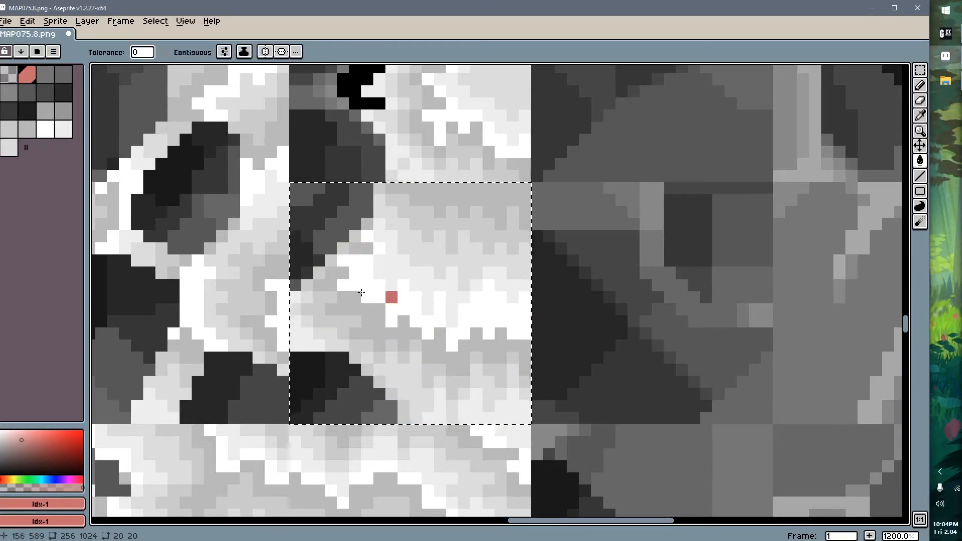
scroll(397, 314, "down", 10)
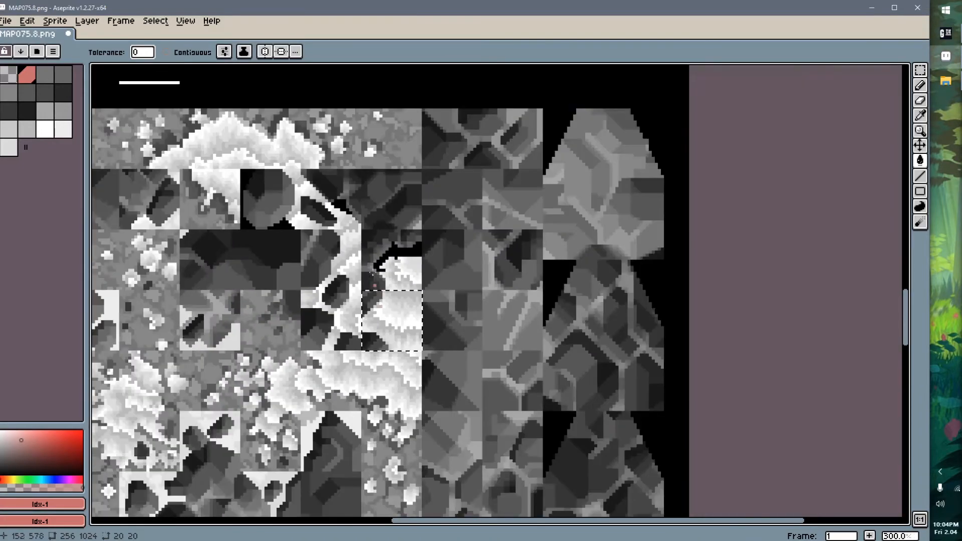
Switch back to GaneshaDx, leave the animation settings, and select the flat rock polygon at the lava pool's edge below the lavafall
key("alt+Tab")
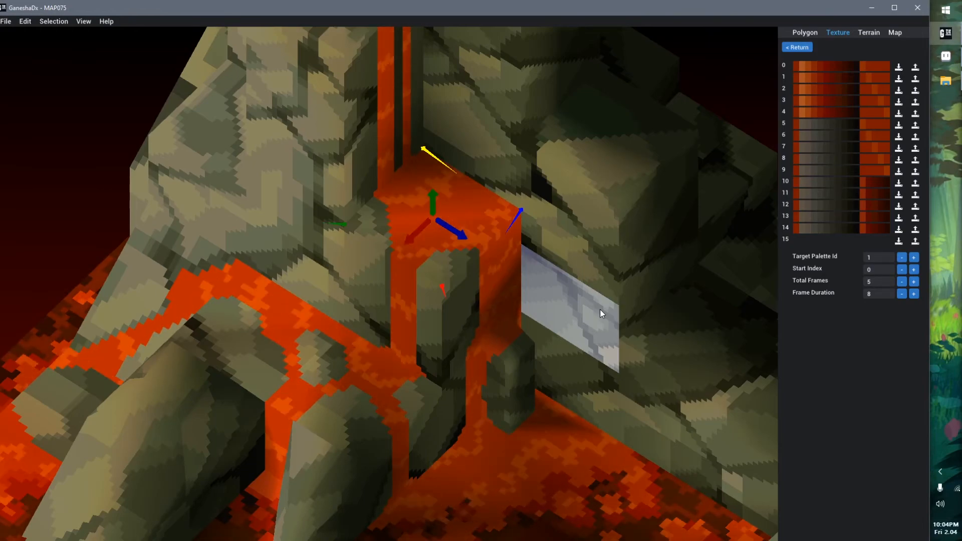
left_click(797, 48)
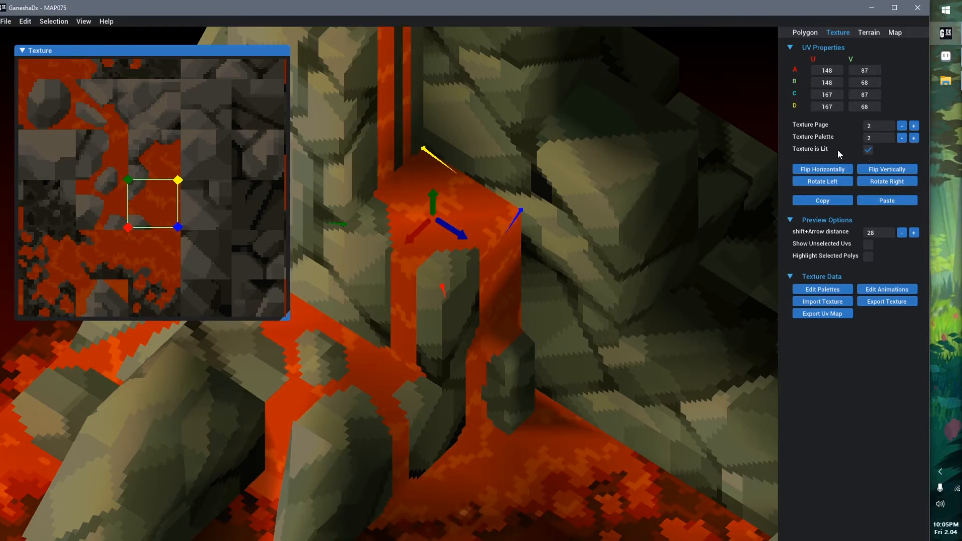
scroll(521, 412, "down", 5)
middle_click_drag(523, 406, 609, 265)
left_click(606, 333)
left_click(802, 201)
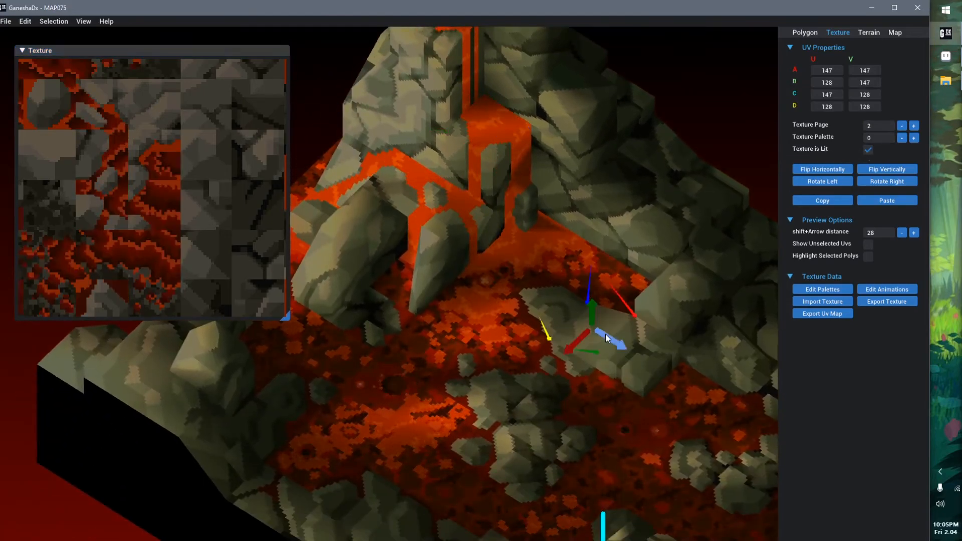
Look over the whole volcano map from a distance and from closer up
scroll(561, 346, "down", 5)
right_click_drag(520, 417, 464, 411)
scroll(489, 303, "down", 5)
right_click_drag(541, 322, 527, 377)
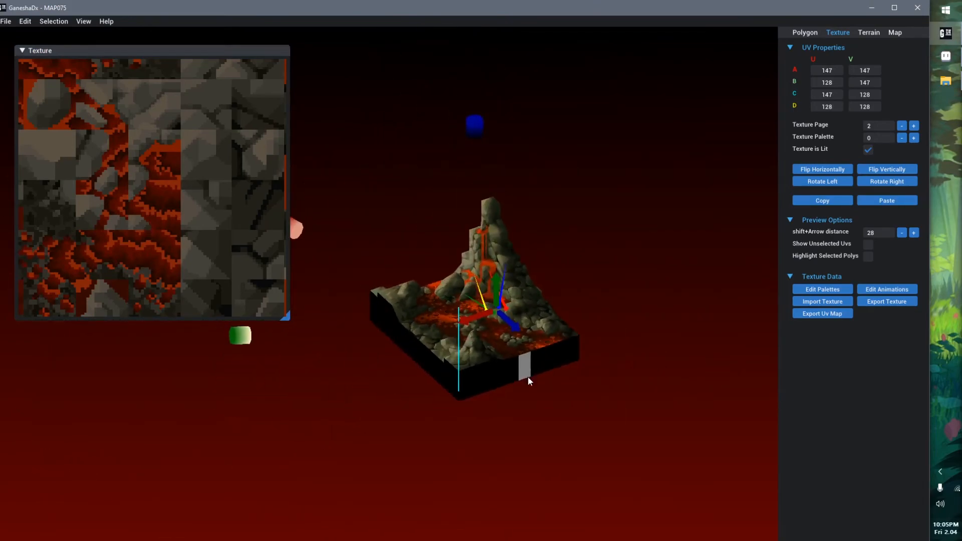
middle_click_drag(423, 283, 493, 323)
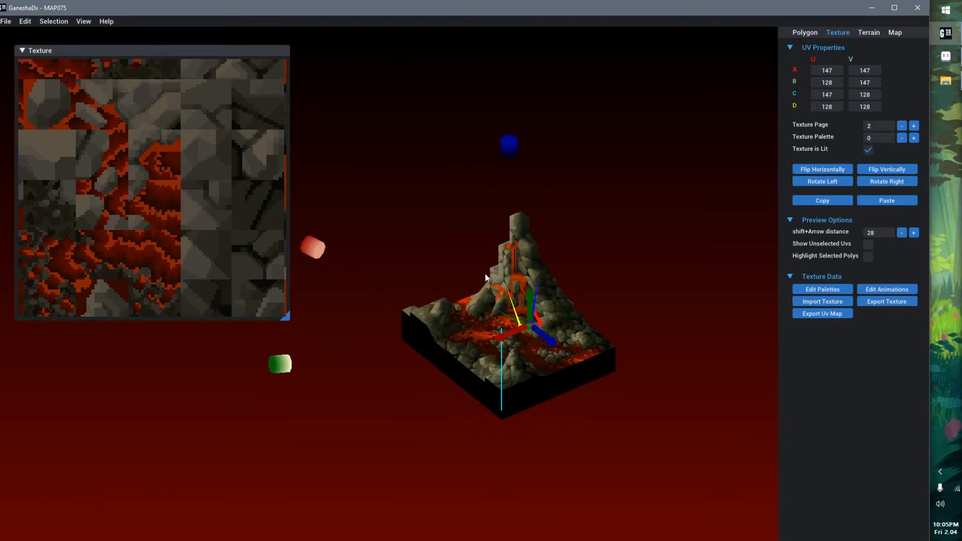
scroll(559, 342, "up", 3)
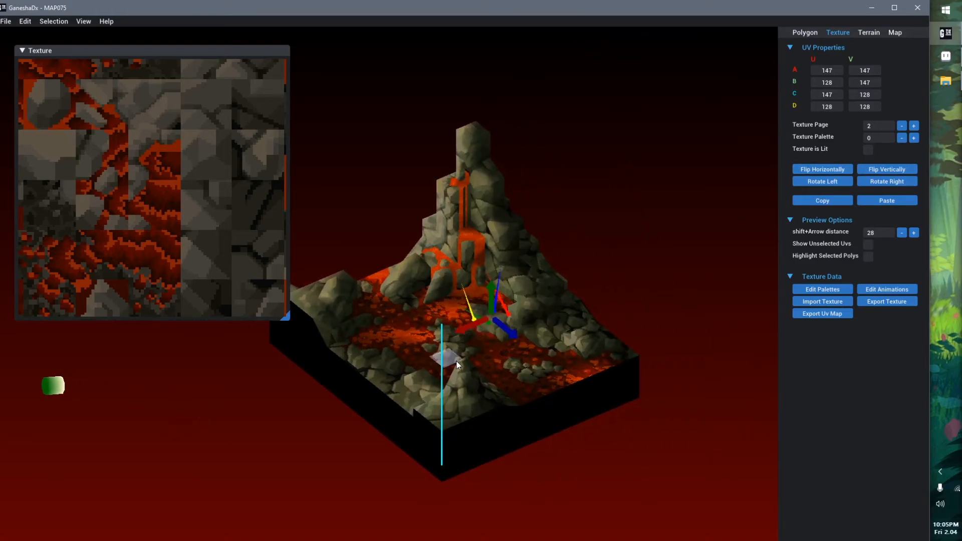
scroll(457, 365, "up", 5)
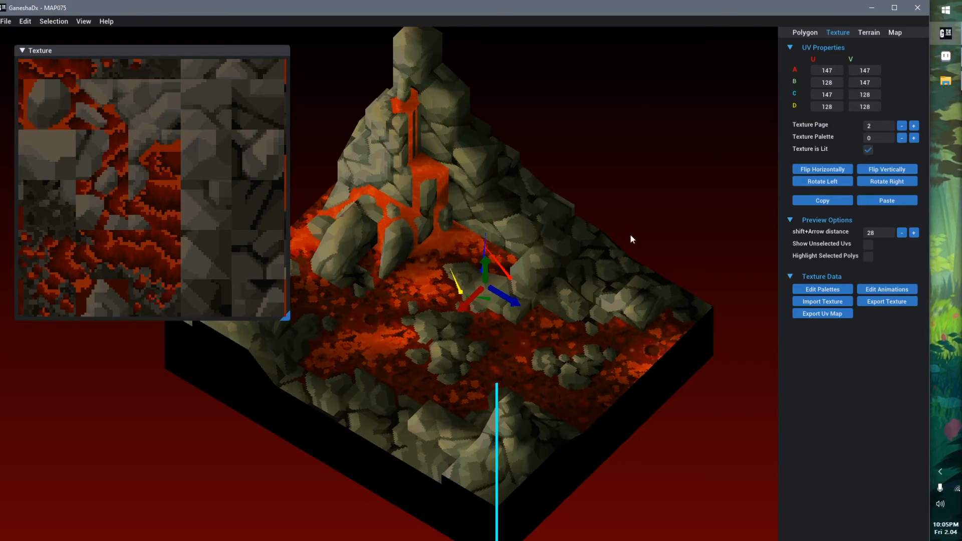
Find the rock polygon's UV area on texture page 2, and show the unselected UVs across the page
scroll(177, 210, "down", 4)
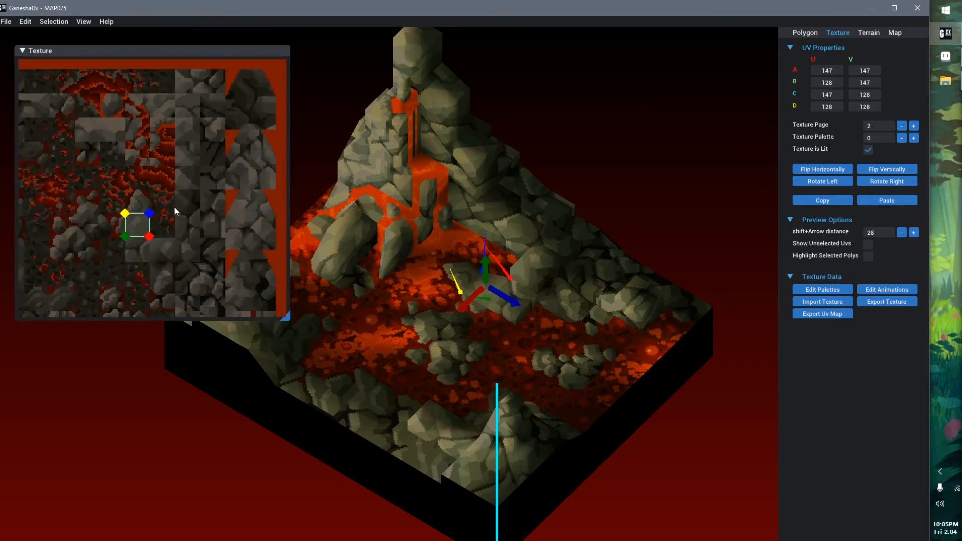
middle_click_drag(152, 245, 197, 210)
scroll(197, 210, "up", 4)
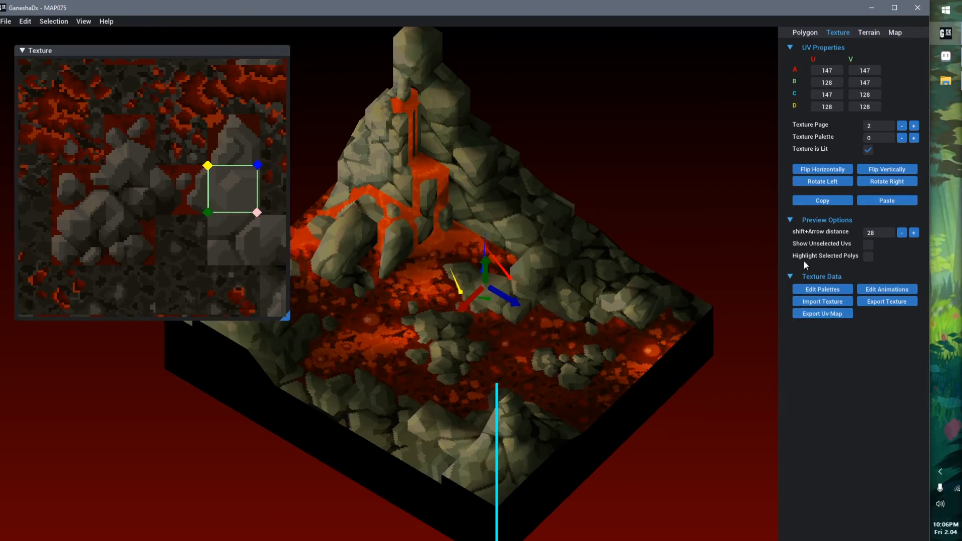
left_click(868, 245)
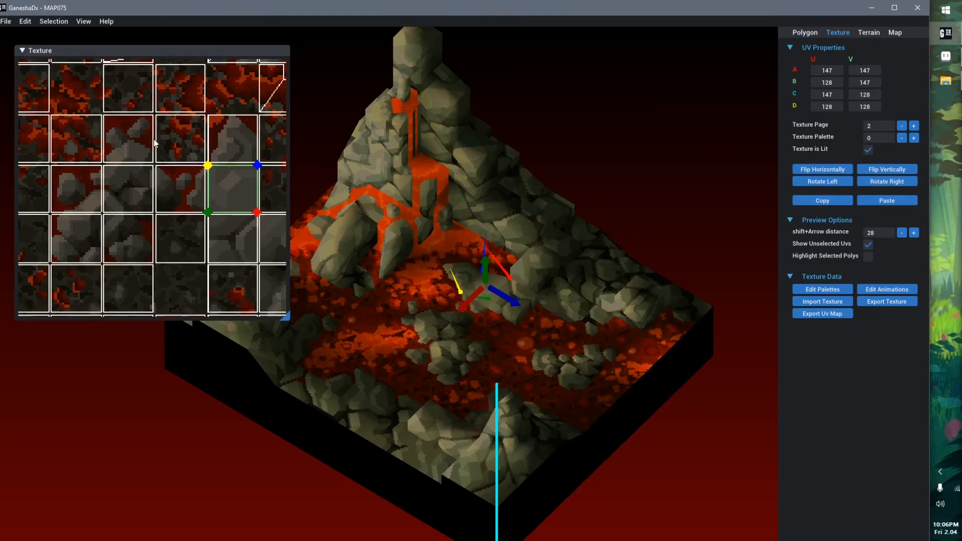
scroll(181, 154, "down", 3)
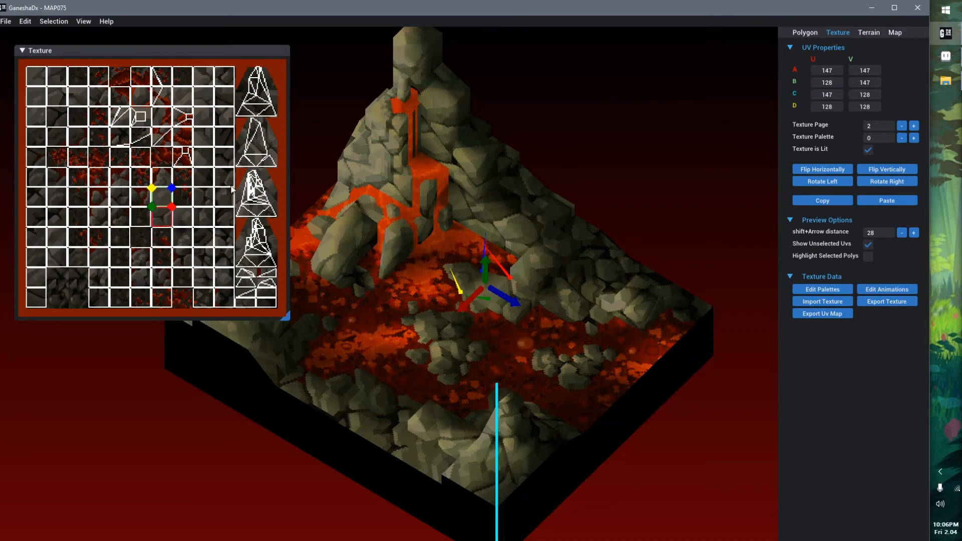
Select several polygons one after another through their UV squares on the texture, ending with the square below the first rock polygon's UVs
scroll(168, 210, "up", 3)
left_click(127, 196)
left_click(171, 170)
left_click(228, 169)
left_click(265, 174)
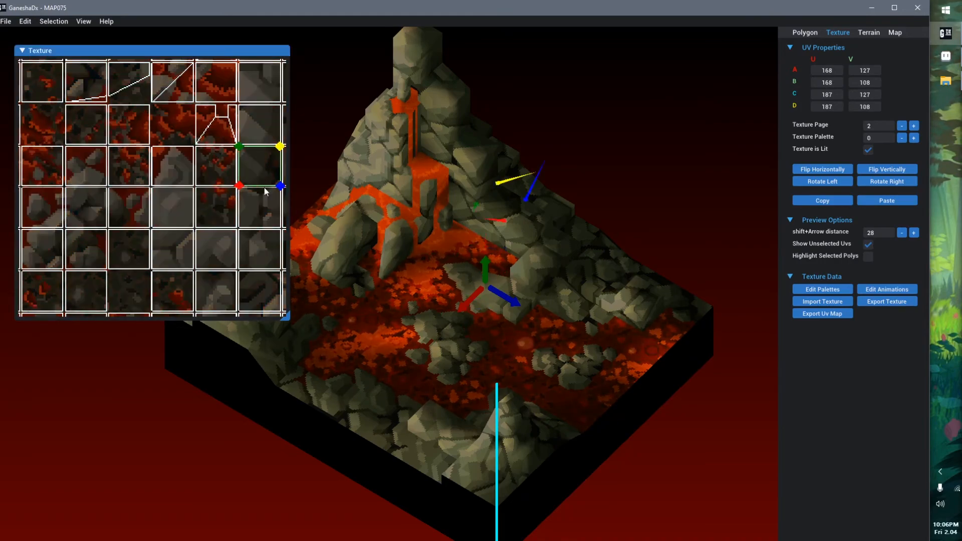
left_click(264, 197)
left_click(173, 236)
Export the map's UV map as MAP075.8.uvMap.png into the TextureTutorial folder inside FF Tactics
scroll(178, 210, "down", 3)
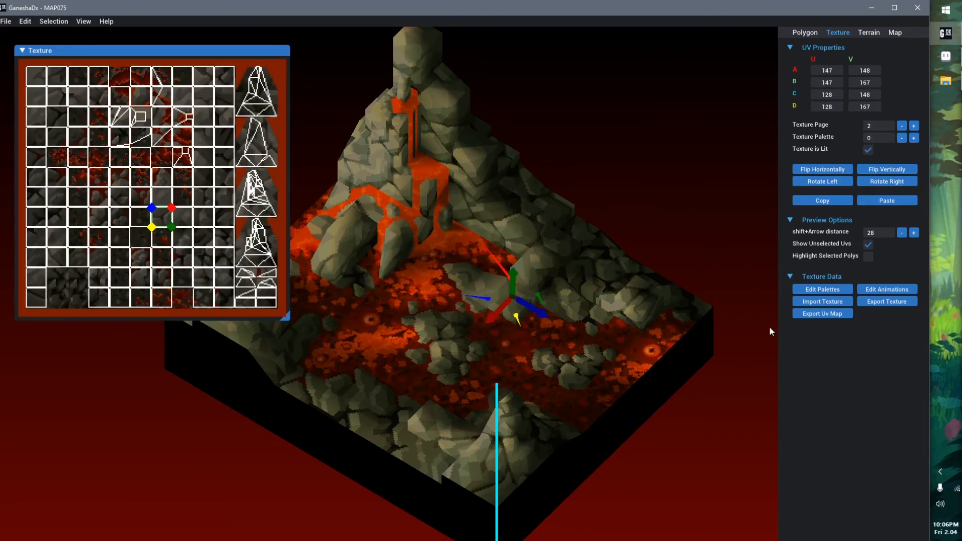
left_click(823, 314)
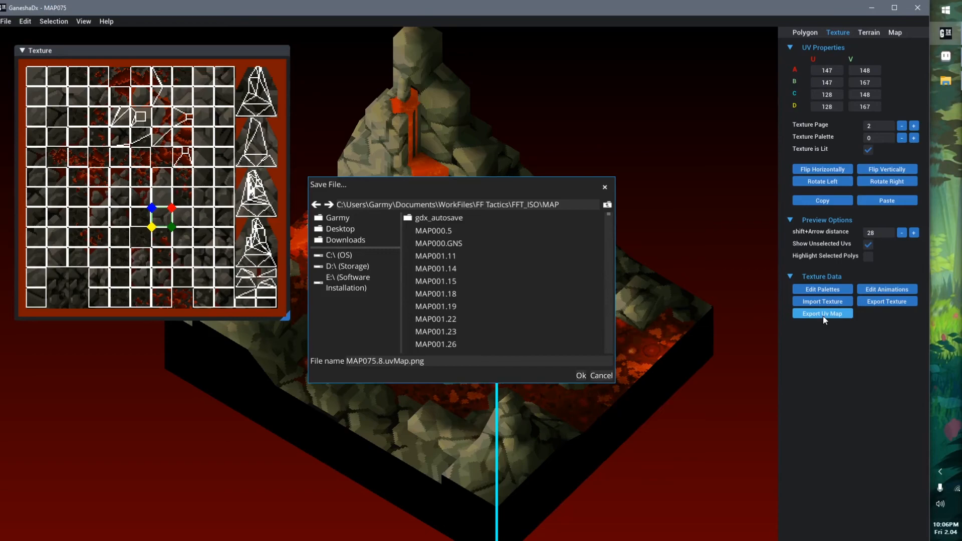
left_click(607, 205)
left_click(606, 209)
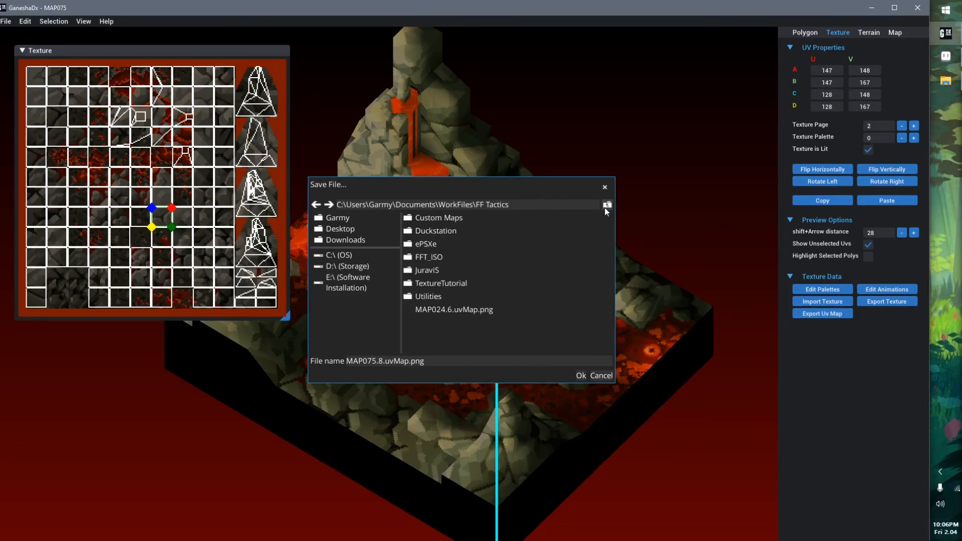
left_click(458, 284)
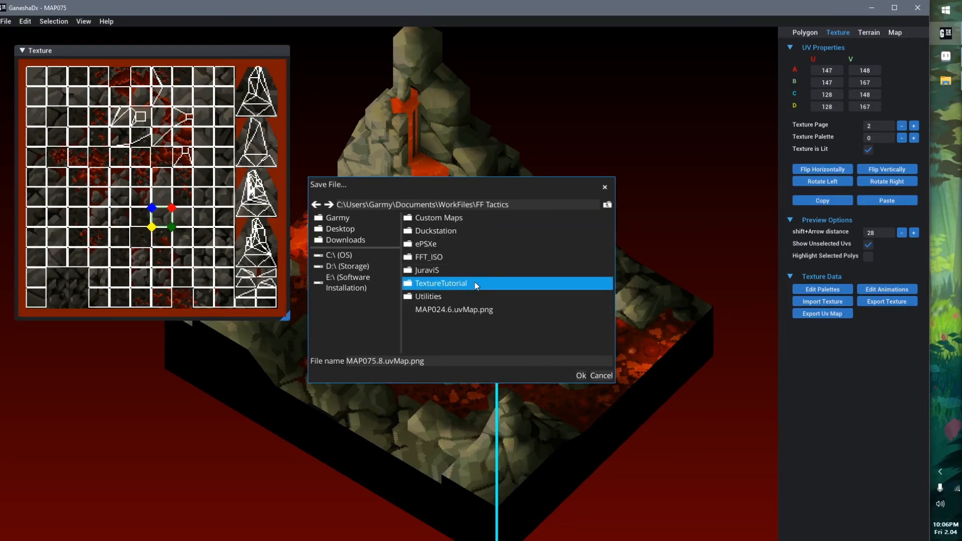
double_click(476, 284)
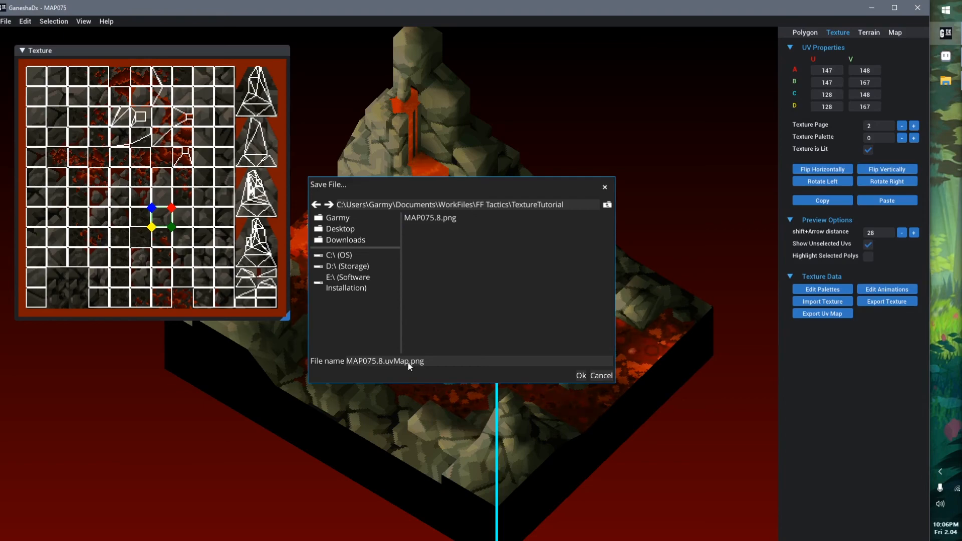
left_click(581, 375)
Open the exported MAP075.8.uvMap.png from the TextureTutorial folder in Aseprite
left_click(946, 81)
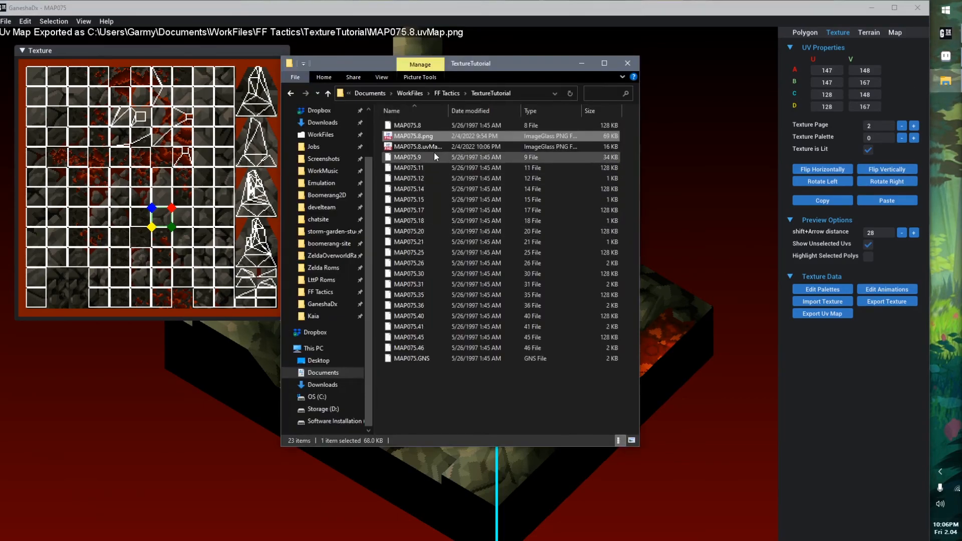
left_click(420, 146)
left_click_drag(952, 52, 582, 141)
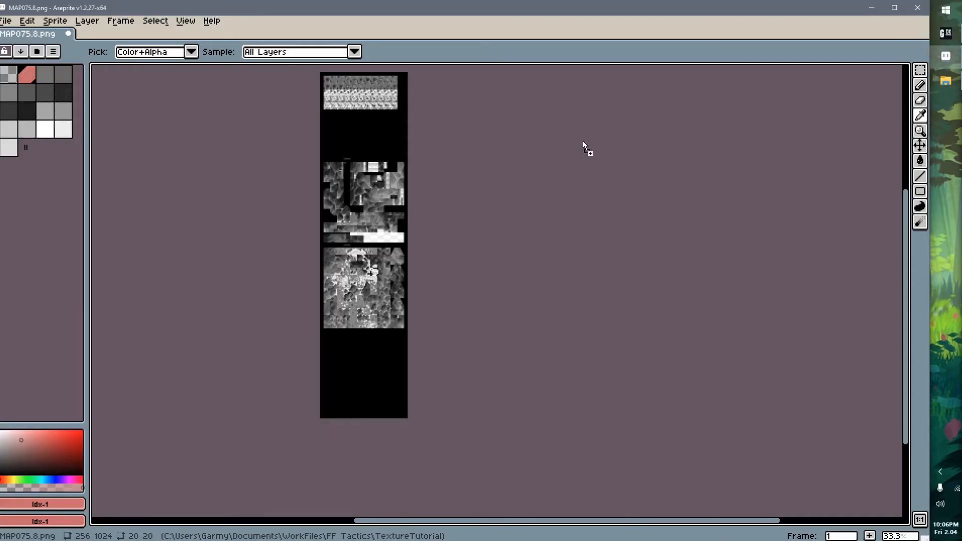
Examine the UV outlines on the exported UV map's texture pages, from the first page down to the third
scroll(473, 167, "down", 1)
scroll(473, 167, "down", 1)
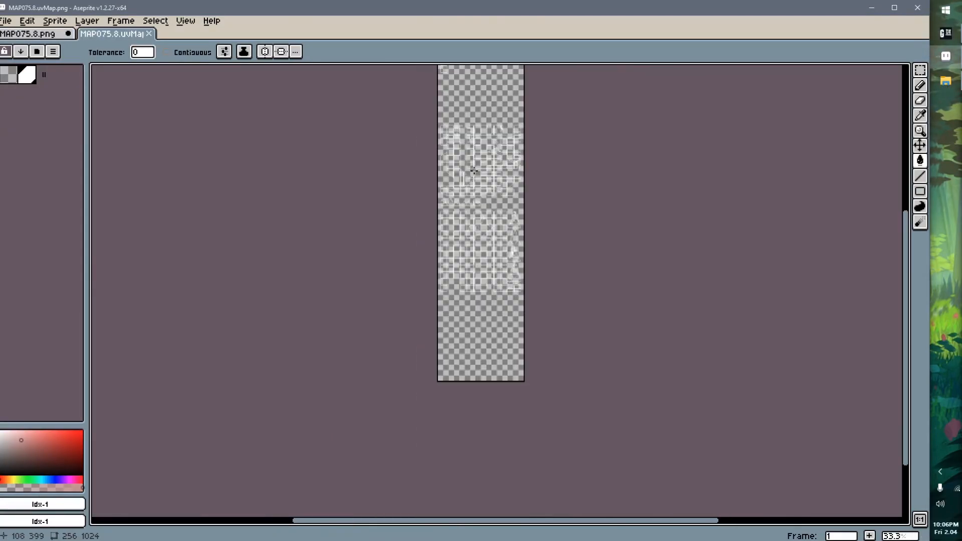
scroll(487, 152, "up", 2)
middle_click_drag(486, 152, 439, 355)
middle_click_drag(399, 181, 405, 216)
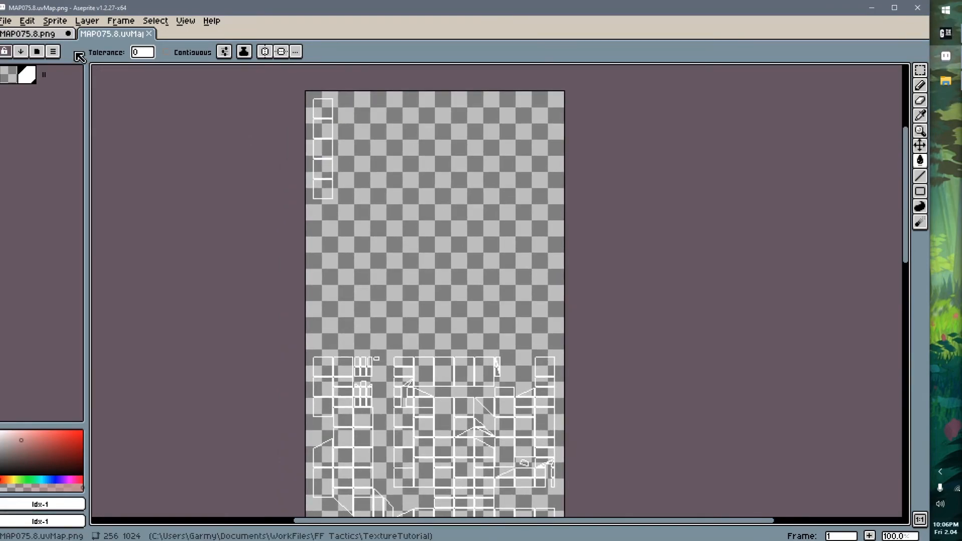
left_click(46, 33)
key("ctrl+Tab")
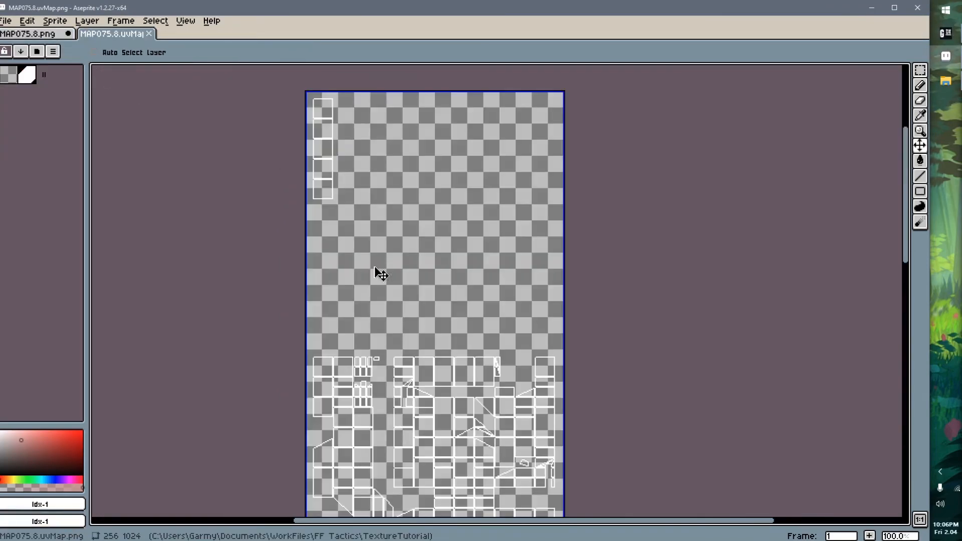
scroll(406, 260, "down", 1)
middle_click_drag(423, 376, 407, 219)
scroll(406, 219, "up", 2)
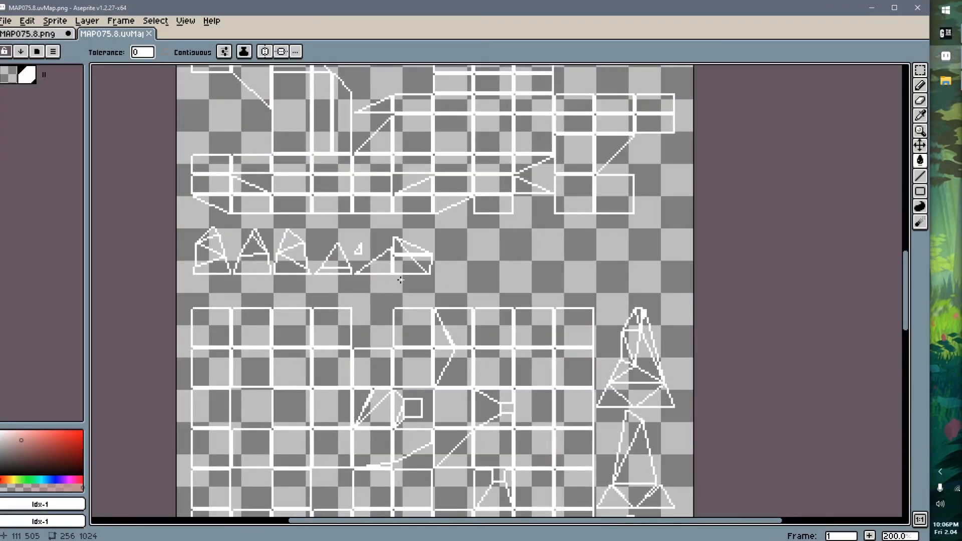
middle_click_drag(411, 381, 419, 200)
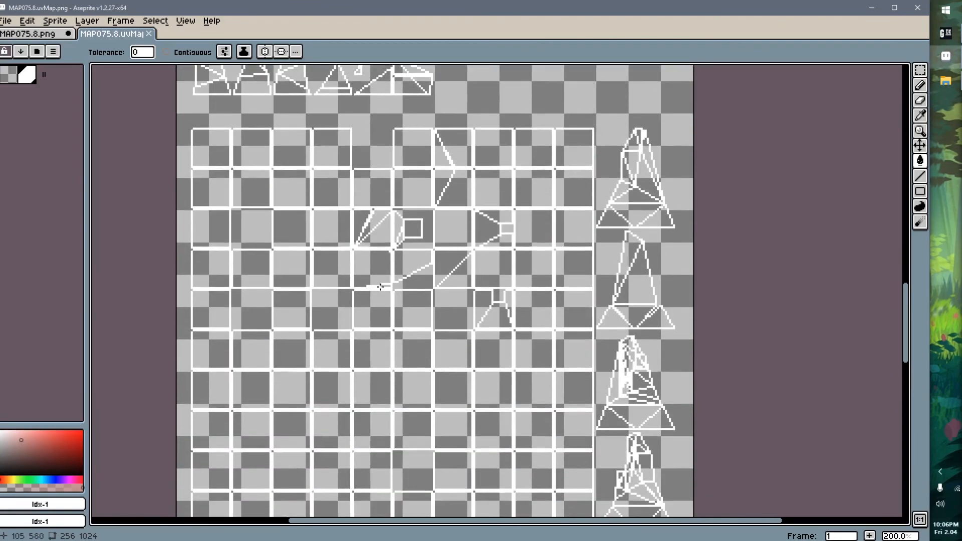
scroll(440, 245, "down", 3)
Copy the whole UV map, paste it over the MAP075.8.png texture, and compare the outlines with the texture beneath
key("ctrl+a")
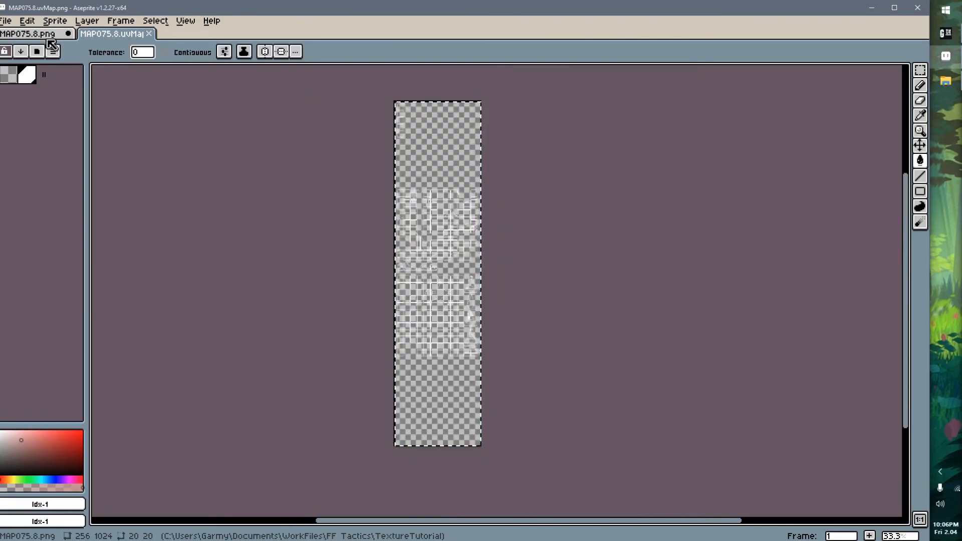
left_click(41, 35)
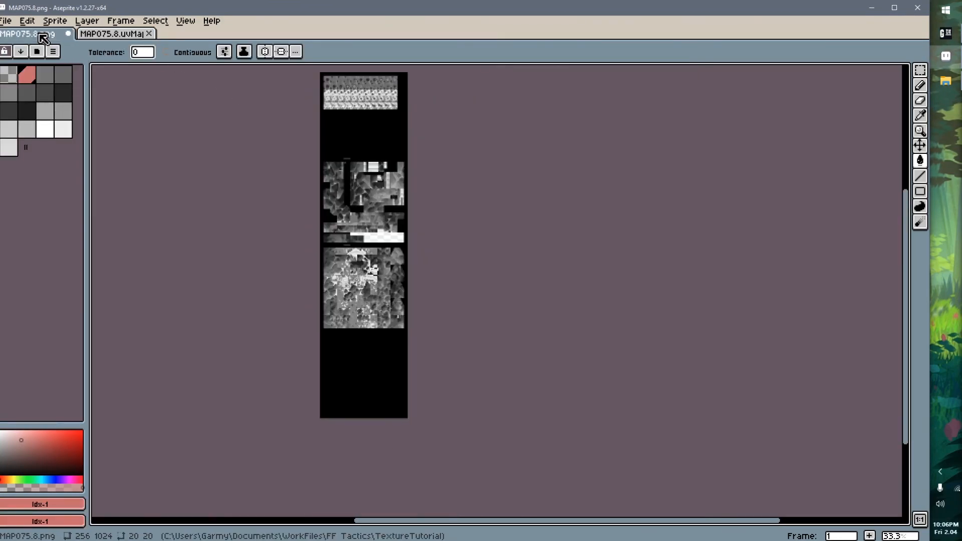
left_click(116, 34)
key("ctrl+c")
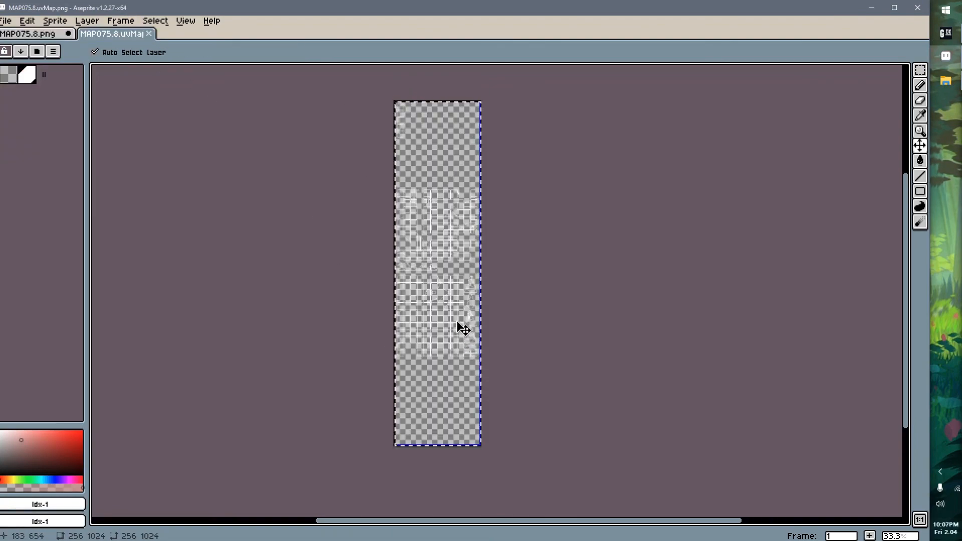
left_click(48, 36)
key("ctrl+v")
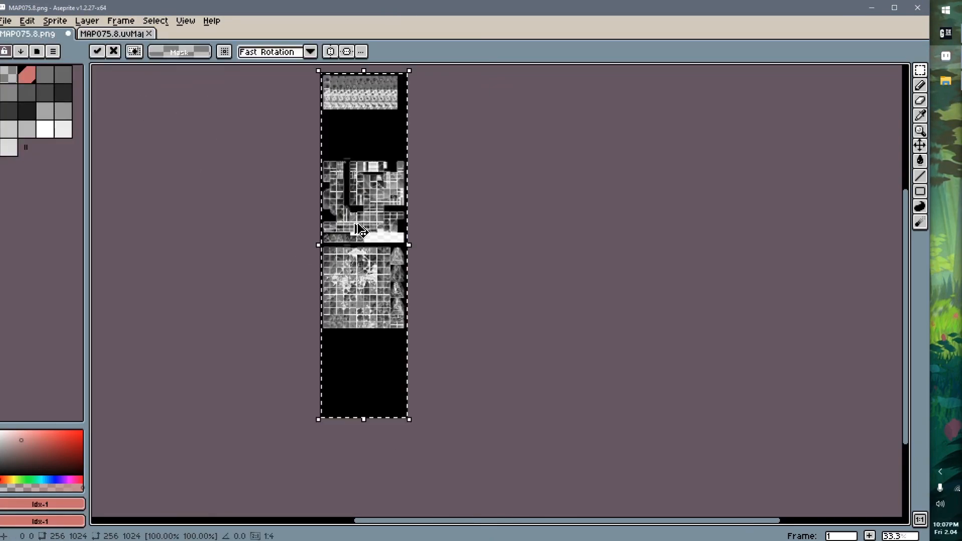
scroll(299, 174, "up", 3)
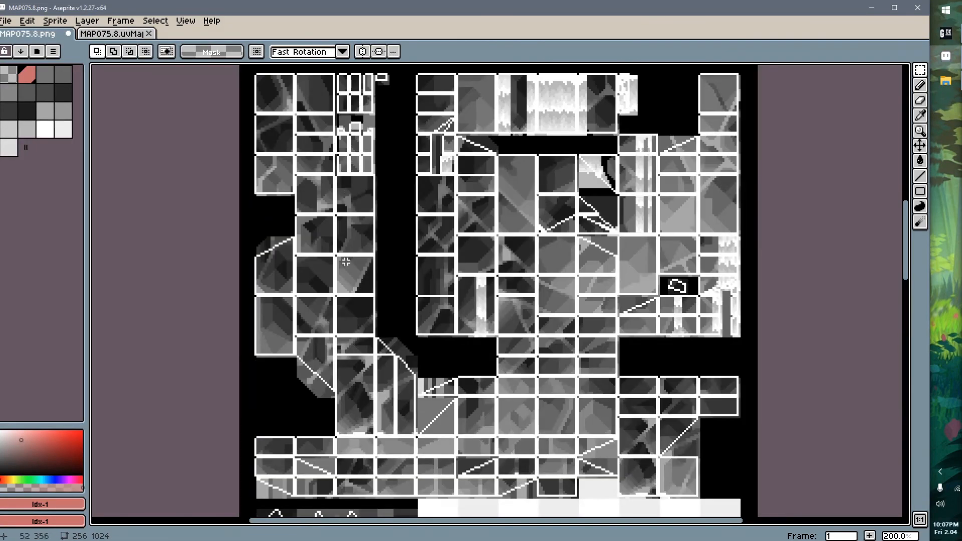
scroll(483, 461, "up", 1)
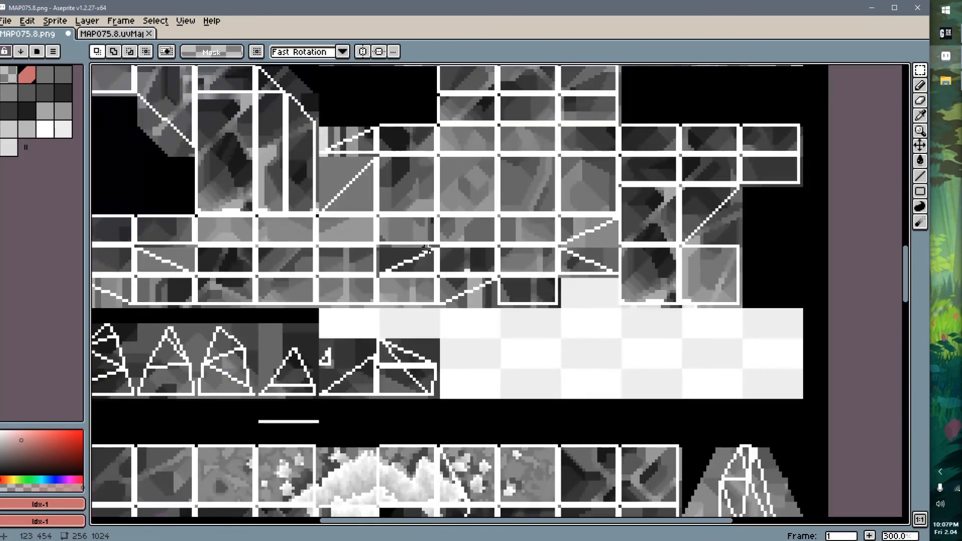
scroll(405, 274, "down", 2)
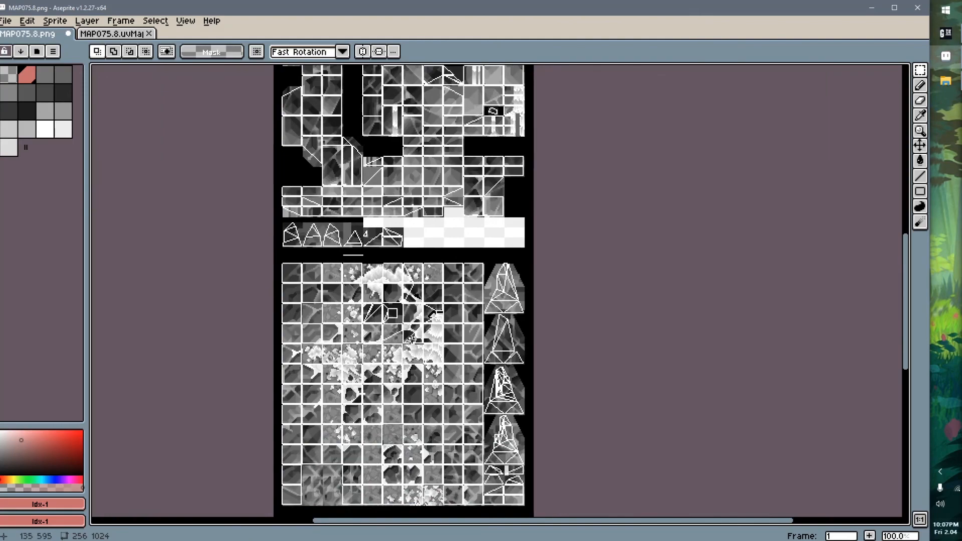
Undo the pasted UV map on the MAP075.8.png texture and switch back to GaneshaDx
key("ctrl+z")
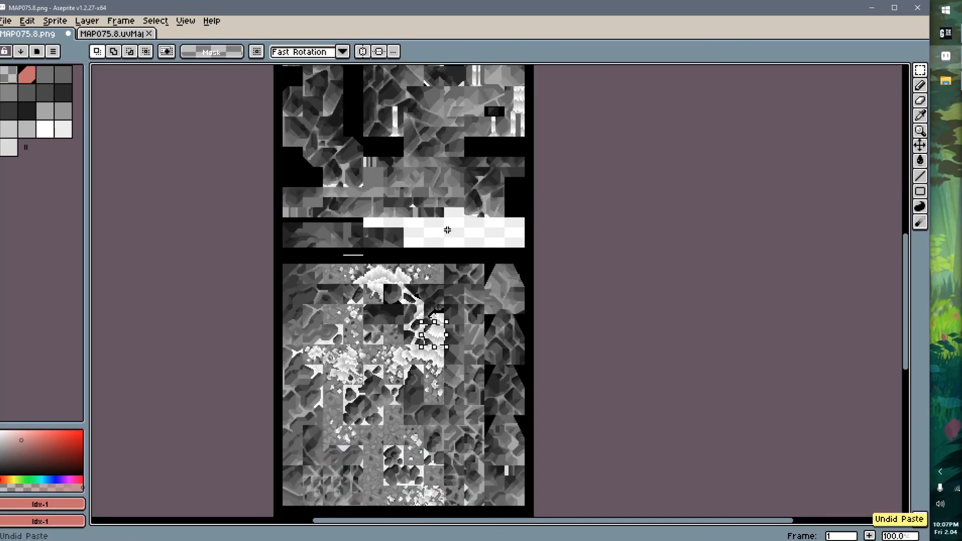
key("alt+Tab")
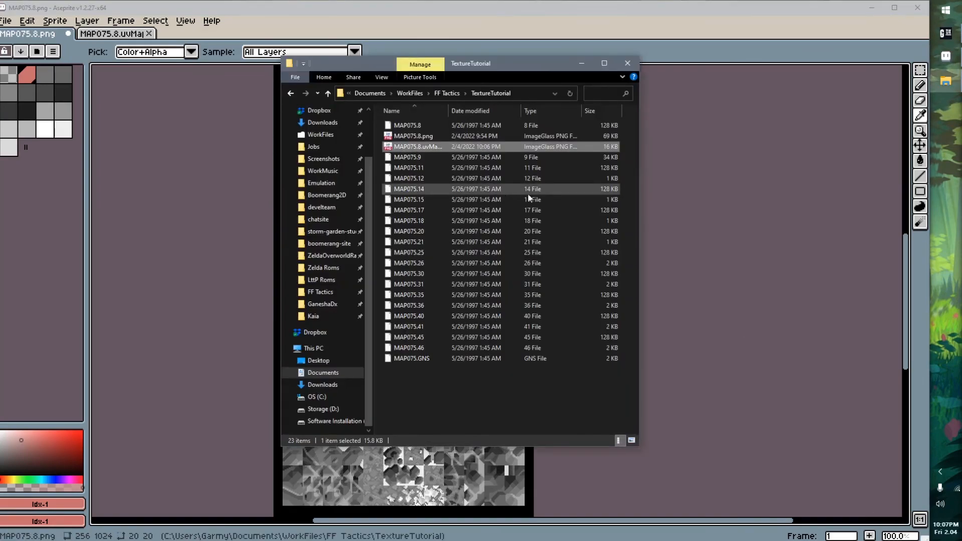
left_click(729, 200)
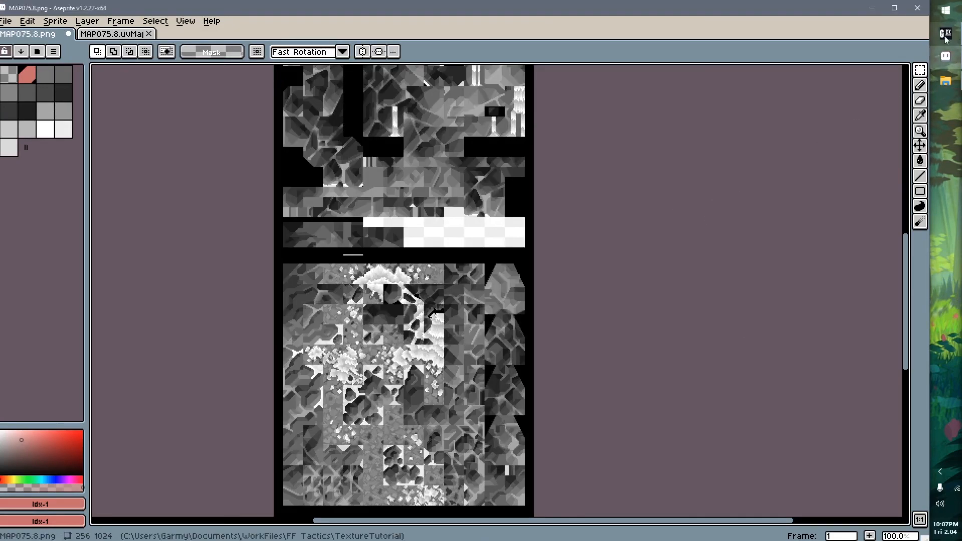
left_click(945, 35)
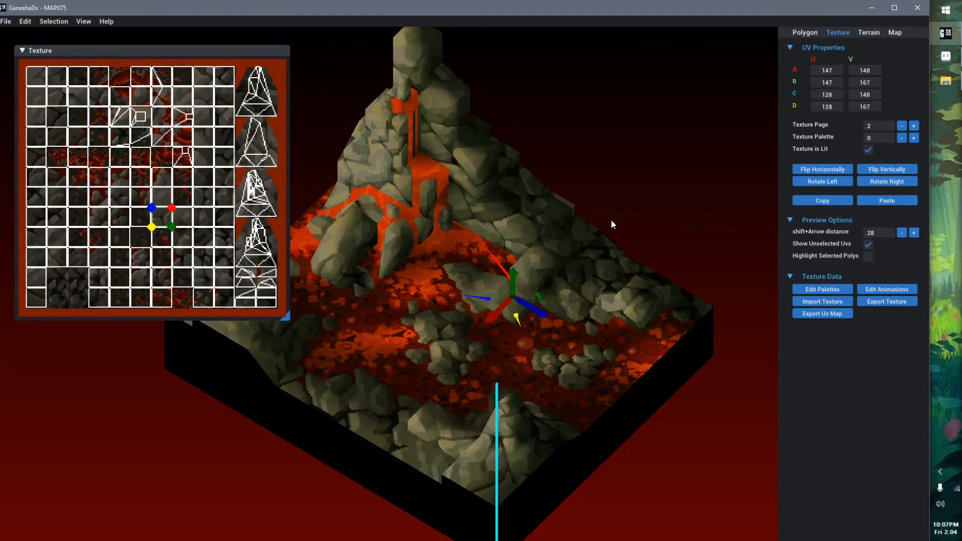